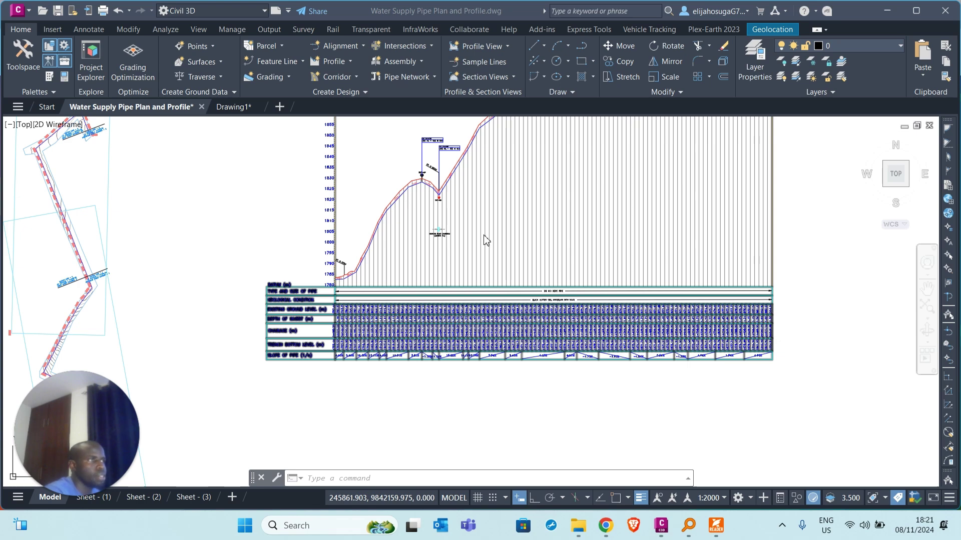
Step: Examine the overall water supply pipe plan alongside its profile view in model space
scroll(427, 217, down, 5)
scroll(296, 281, up, 5)
scroll(386, 321, down, 3)
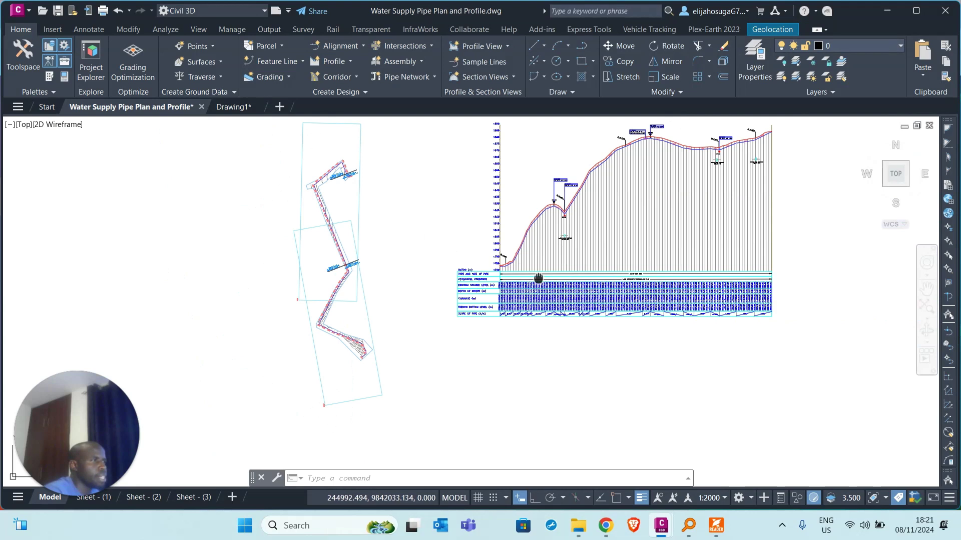
scroll(542, 265, up, 3)
scroll(390, 261, down, 4)
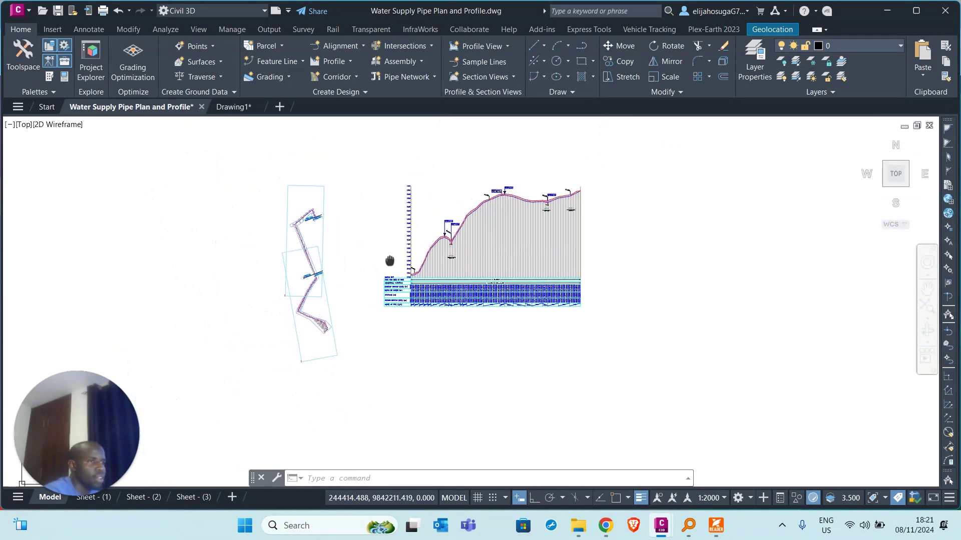
scroll(465, 222, up, 4)
scroll(456, 251, down, 2)
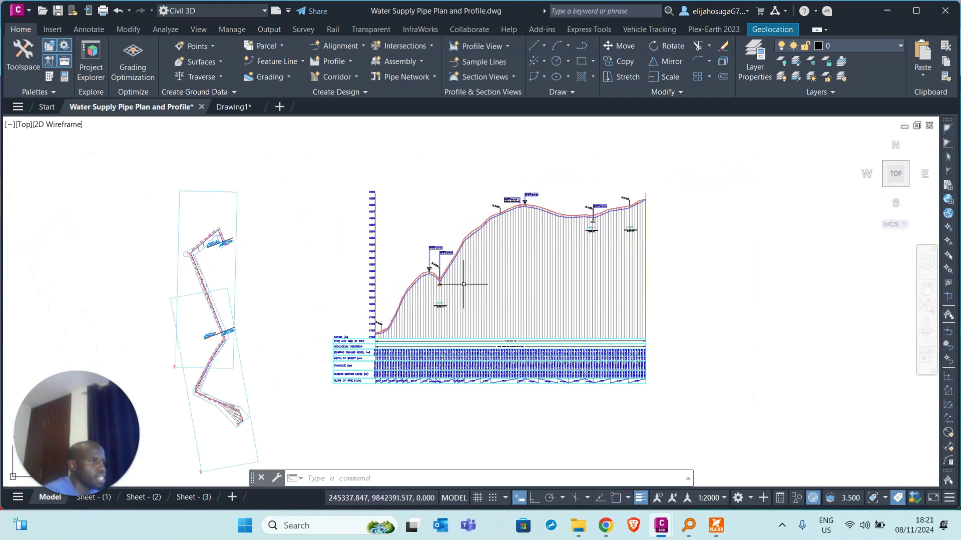
scroll(300, 205, up, 5)
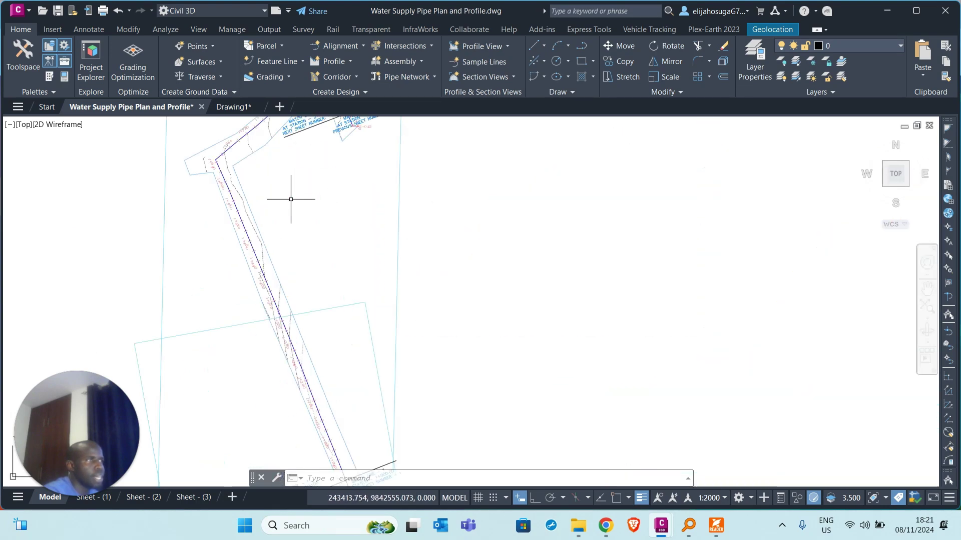
Step: Examine the pipe alignment in plan, from its contoured start to the match line near station 2+015.46
scroll(289, 199, down, 5)
scroll(354, 225, up, 4)
scroll(402, 246, down, 3)
scroll(300, 301, up, 5)
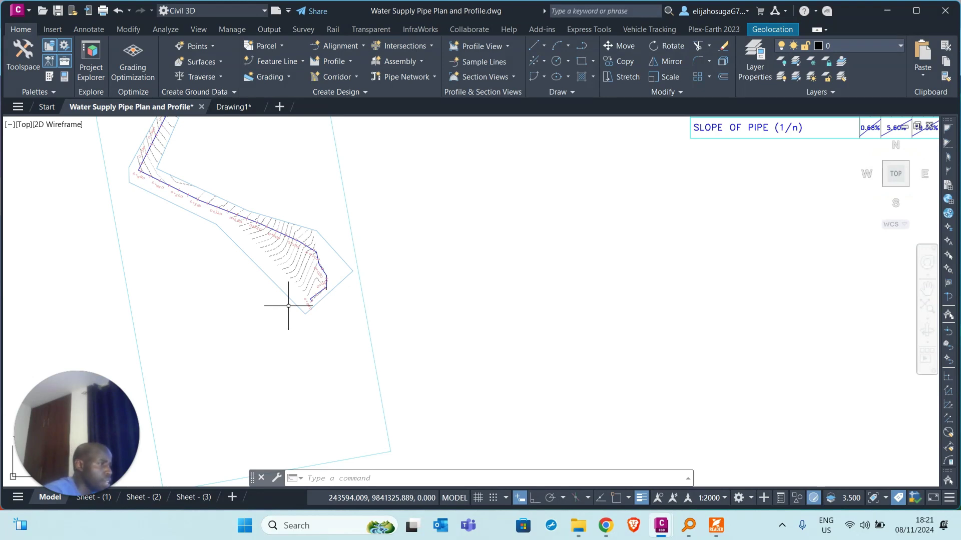
scroll(288, 306, down, 4)
scroll(326, 368, up, 4)
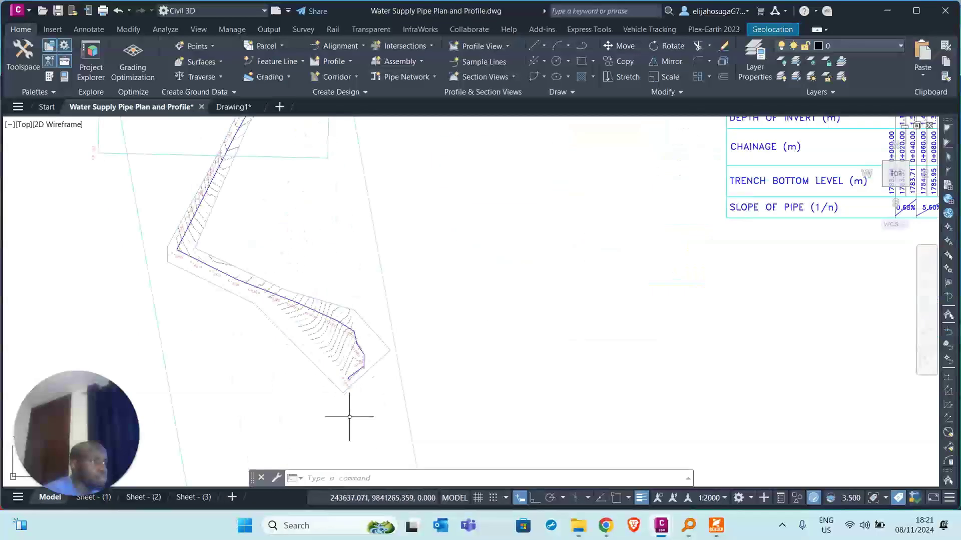
scroll(345, 398, up, 1)
scroll(349, 371, up, 3)
scroll(356, 365, down, 3)
scroll(365, 372, up, 4)
scroll(288, 358, down, 6)
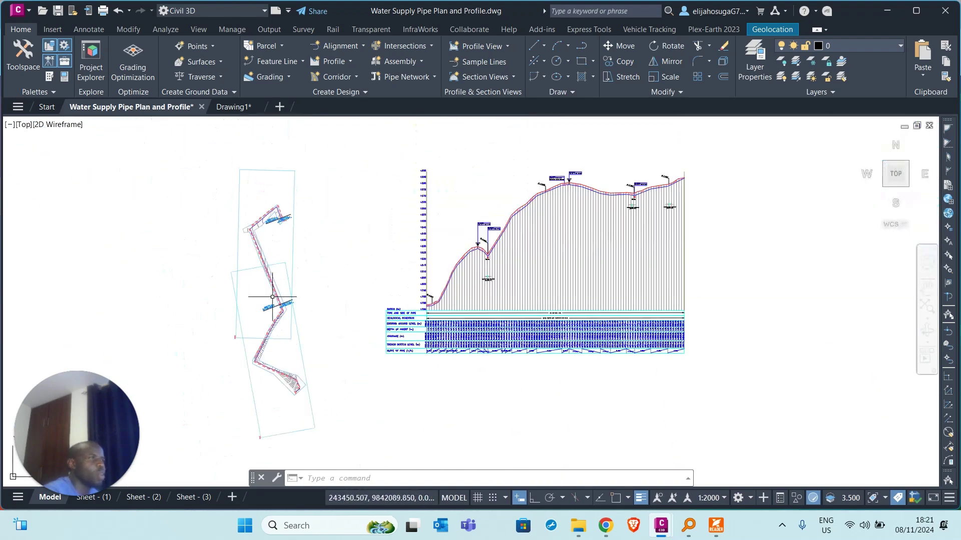
scroll(285, 306, up, 8)
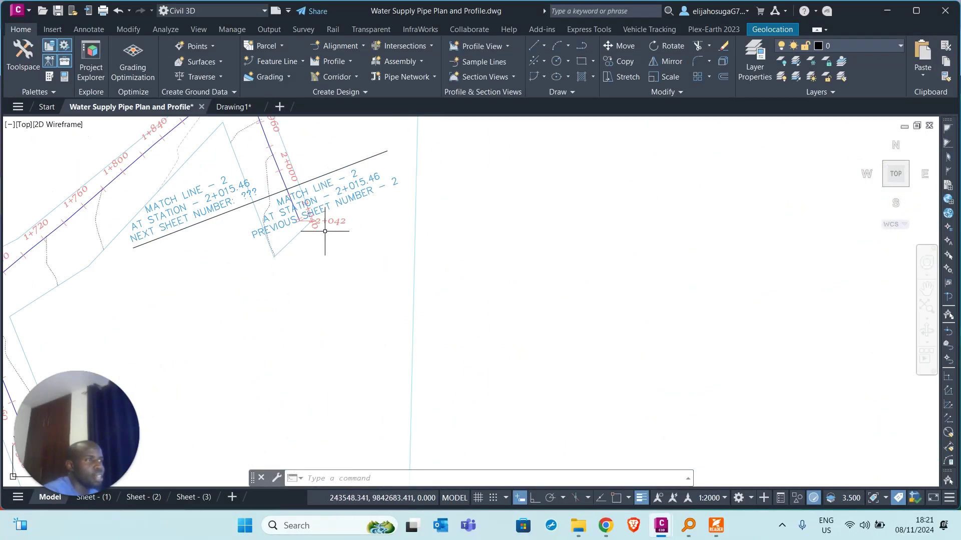
scroll(326, 240, down, 3)
scroll(320, 255, down, 5)
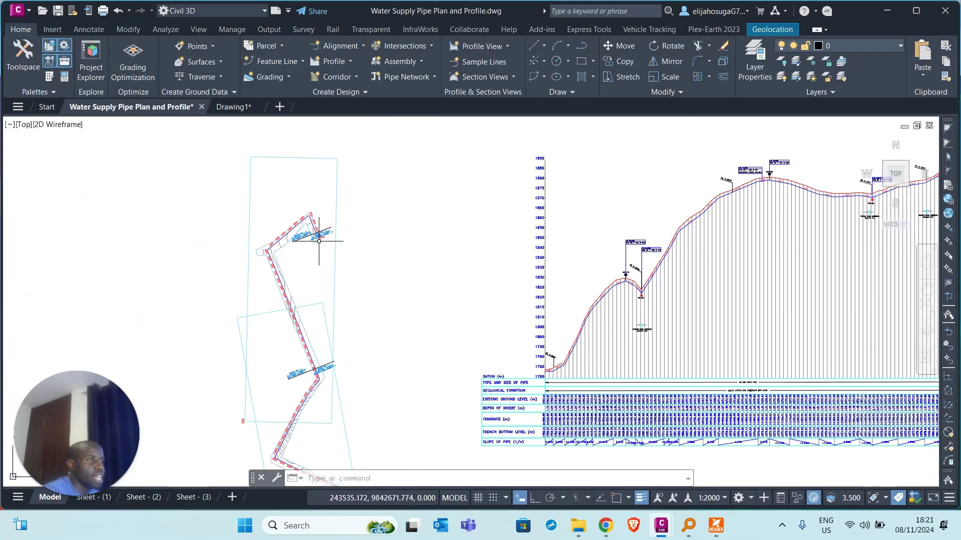
scroll(457, 279, up, 5)
scroll(445, 348, down, 5)
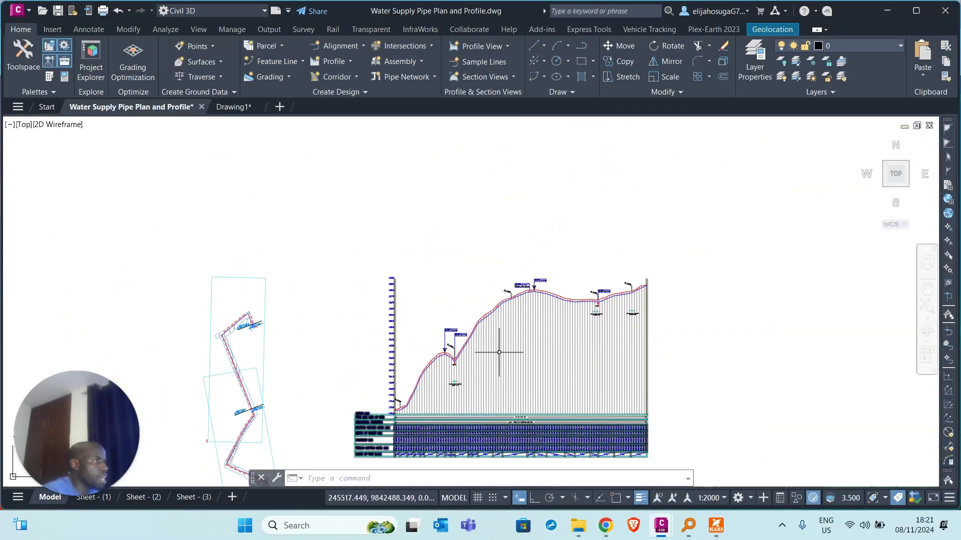
Step: Compare the profile view with the plan alignment, checking both alignment ends, the view frames and the match lines
scroll(255, 415, up, 6)
scroll(257, 350, down, 5)
scroll(268, 355, up, 5)
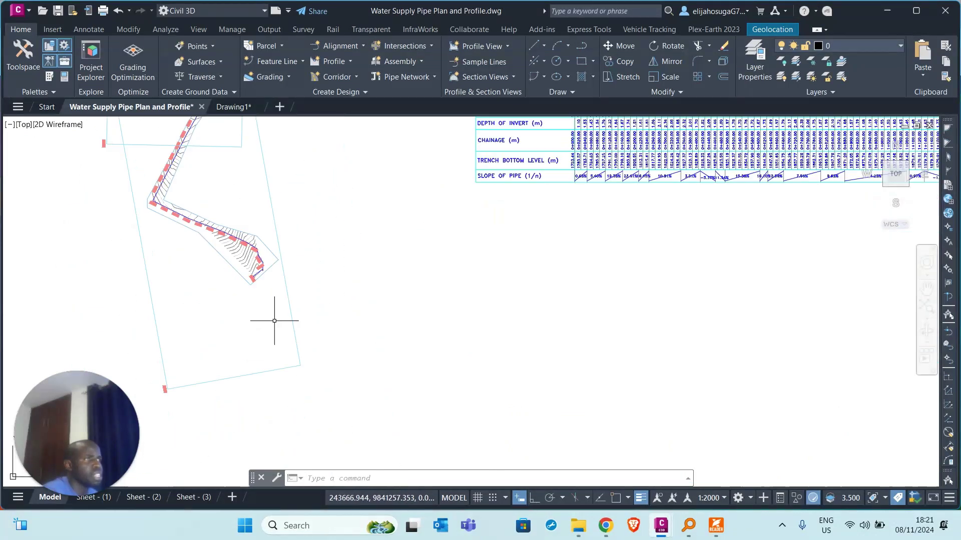
scroll(267, 163, down, 5)
scroll(273, 199, up, 6)
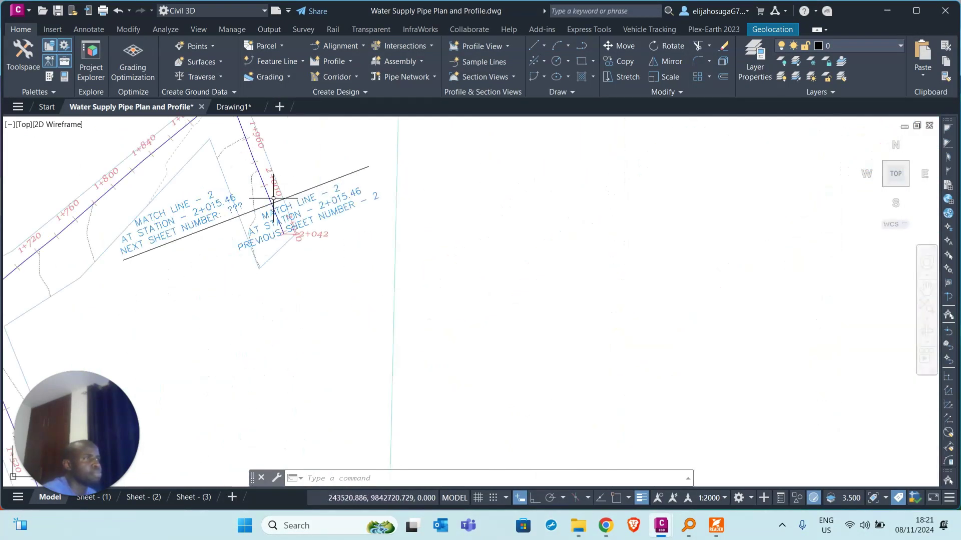
scroll(273, 199, down, 6)
scroll(483, 214, up, 2)
scroll(483, 214, up, 4)
scroll(460, 220, down, 4)
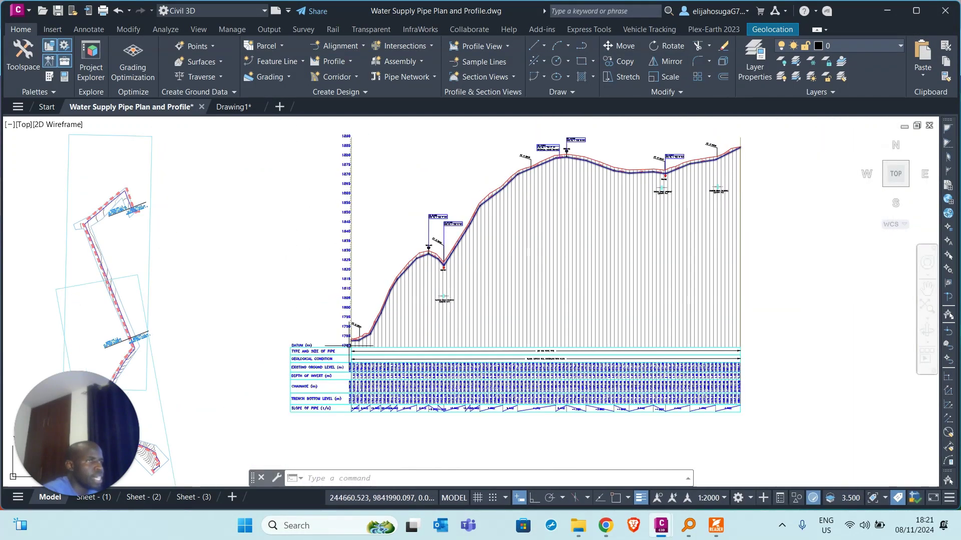
scroll(161, 336, up, 3)
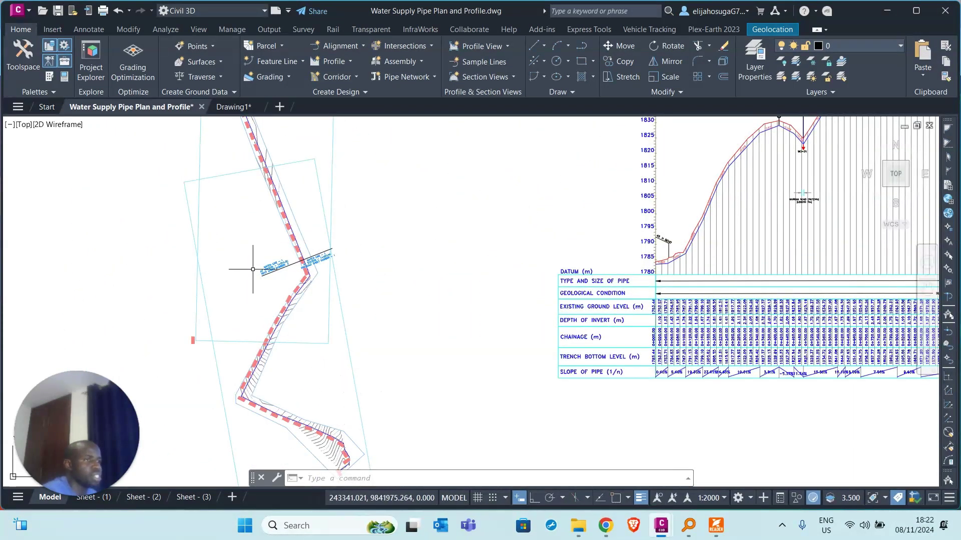
scroll(276, 273, down, 5)
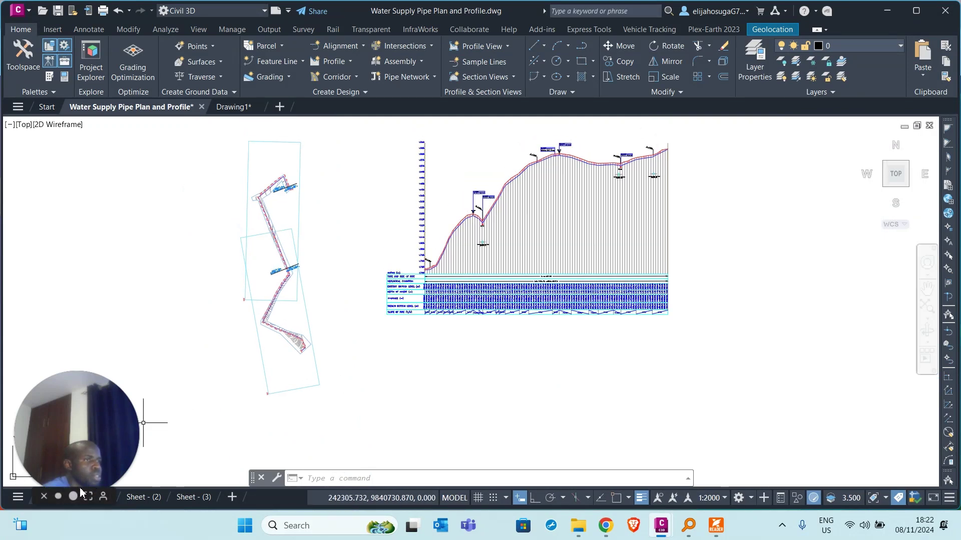
Step: Examine the ground and pipe lines with their annotations along the profile view
drag(68, 439, 899, 453)
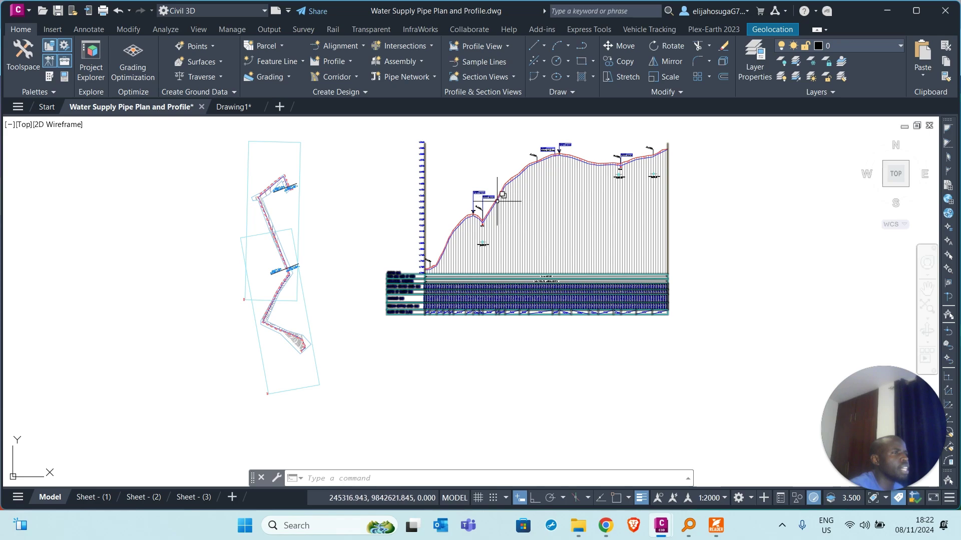
middle_drag(471, 231, 416, 282)
scroll(416, 282, up, 4)
scroll(473, 216, down, 2)
scroll(460, 264, up, 2)
scroll(460, 264, up, 3)
scroll(547, 209, down, 5)
middle_drag(553, 300, 493, 221)
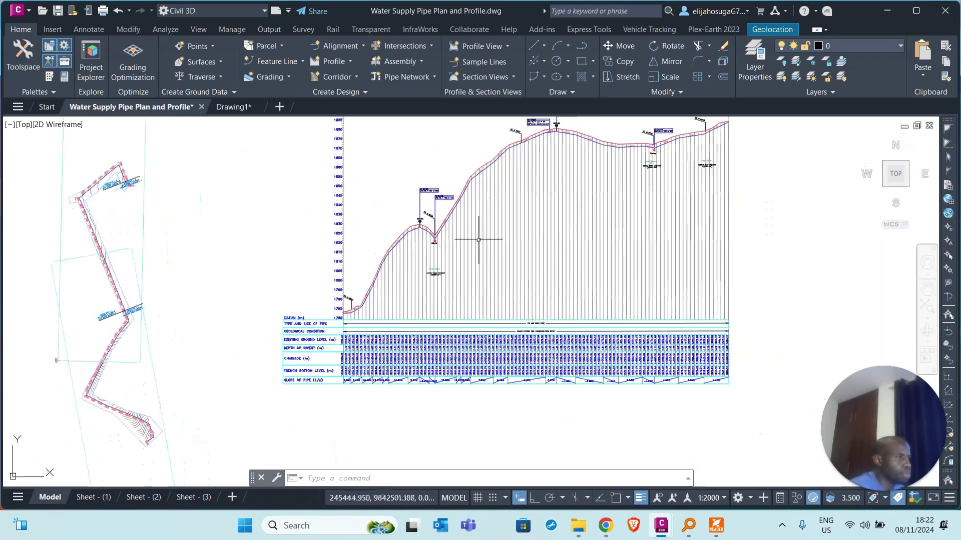
Step: Examine the band rows below the profile view, from type and size of pipe down to slope of pipe
scroll(357, 368, up, 4)
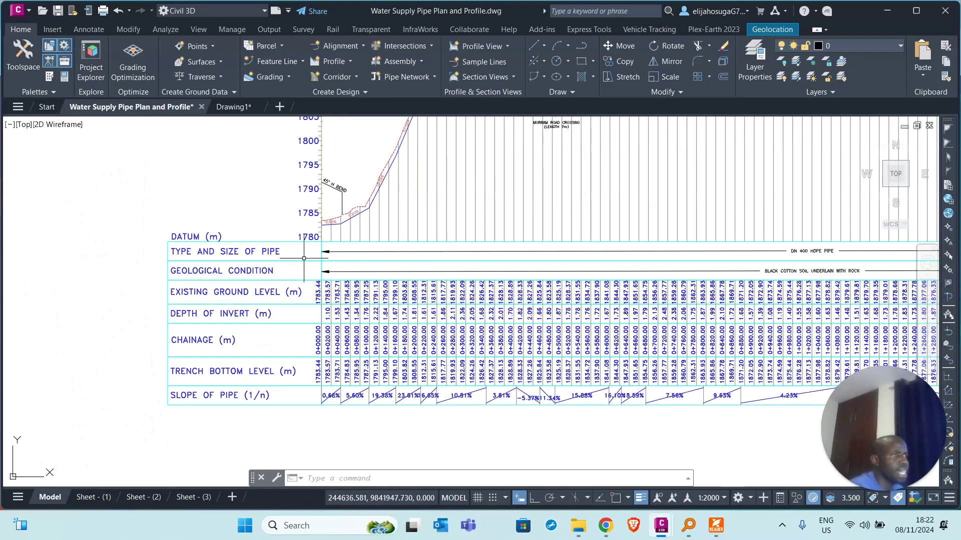
scroll(388, 323, down, 2)
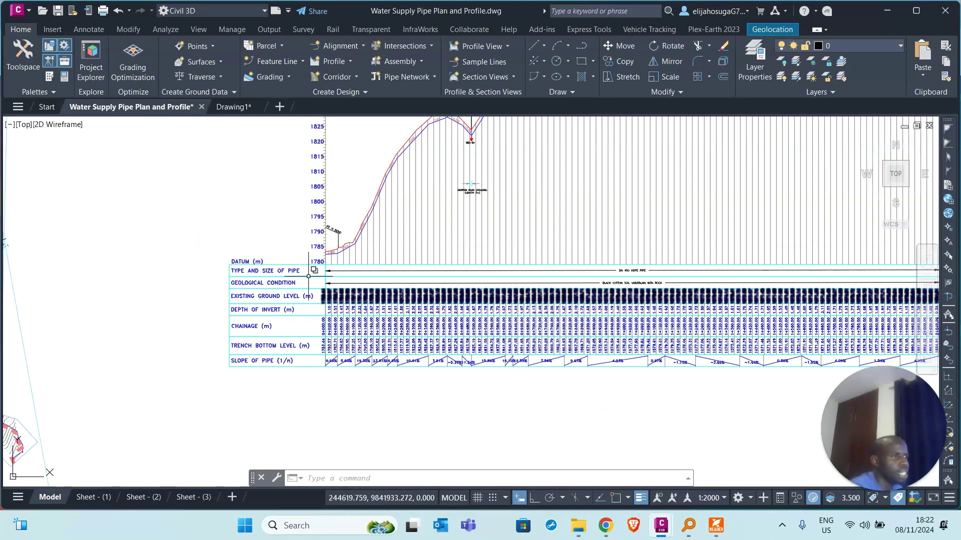
scroll(395, 310, down, 2)
scroll(410, 271, up, 5)
scroll(422, 286, down, 4)
middle_drag(422, 286, 300, 190)
scroll(200, 300, up, 5)
scroll(196, 309, down, 2)
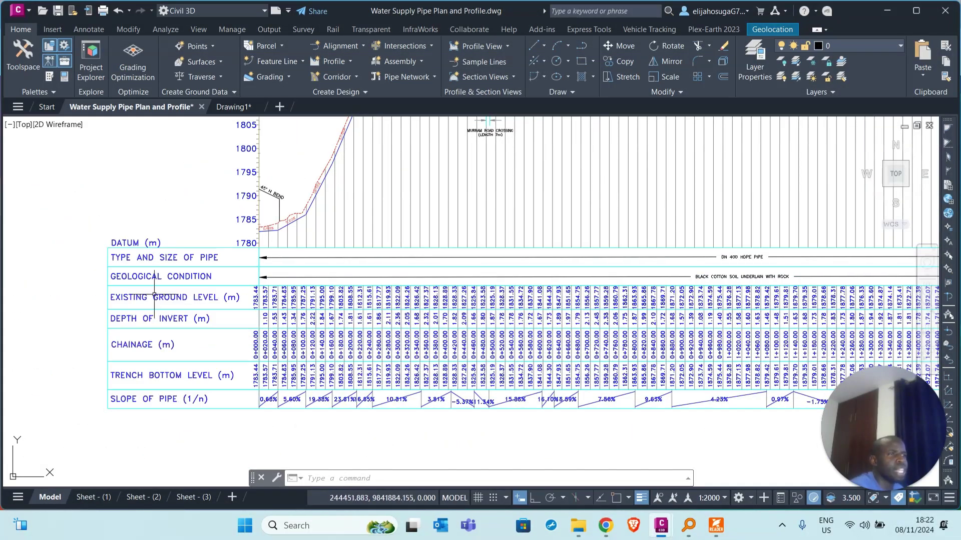
scroll(275, 287, down, 4)
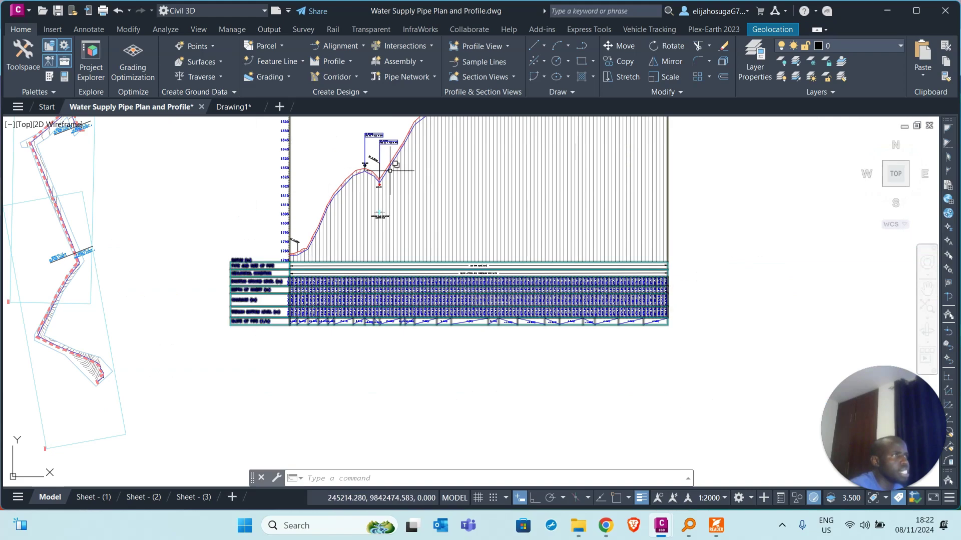
Step: Examine the ground level, depth of invert, chainage and trench bottom level values at the profile's first stations
middle_drag(350, 181, 383, 308)
scroll(438, 317, up, 2)
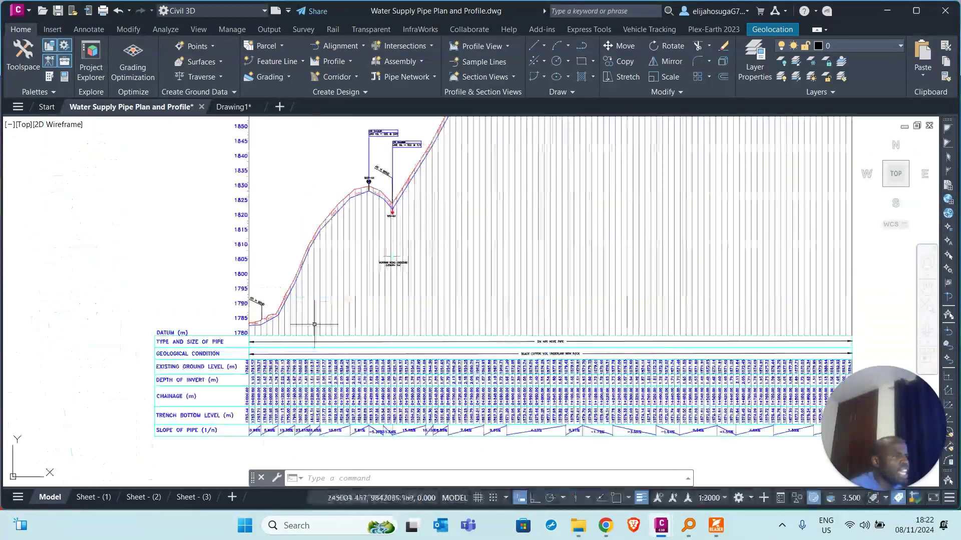
scroll(190, 383, up, 3)
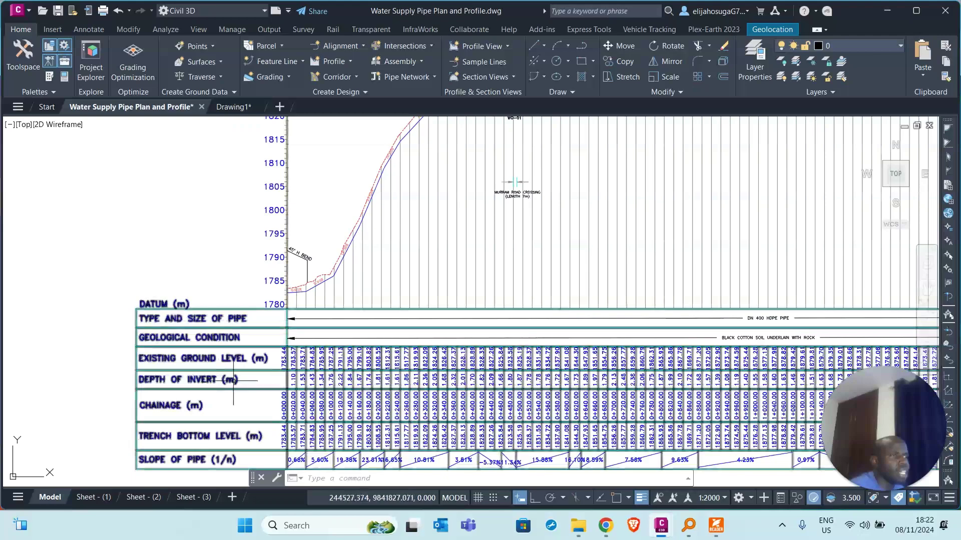
scroll(299, 294, up, 3)
scroll(263, 317, down, 5)
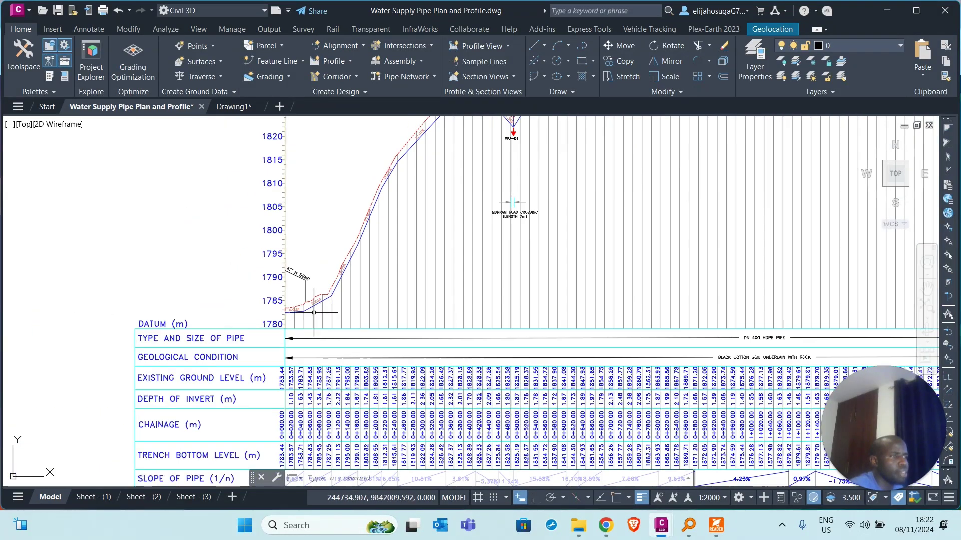
scroll(286, 333, up, 3)
scroll(286, 333, down, 2)
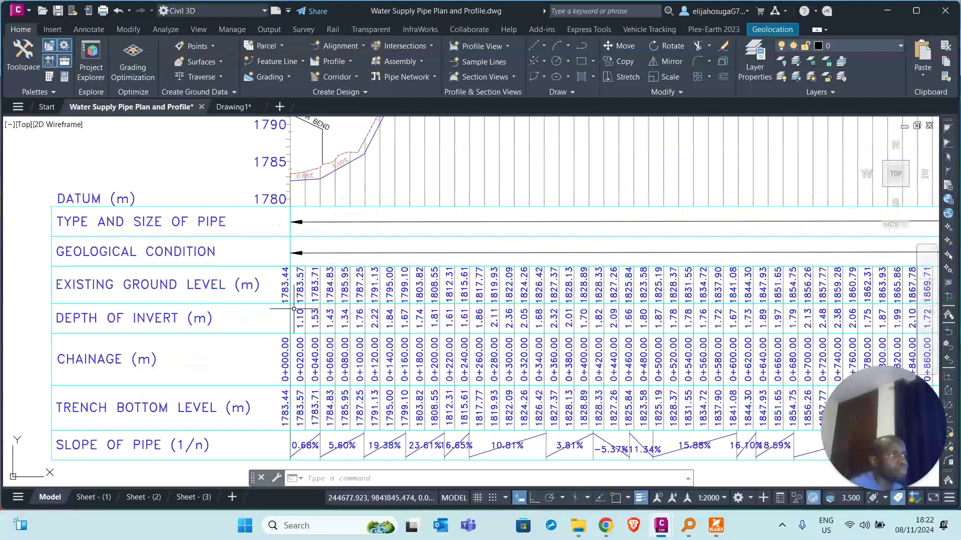
scroll(315, 233, up, 3)
scroll(261, 240, down, 3)
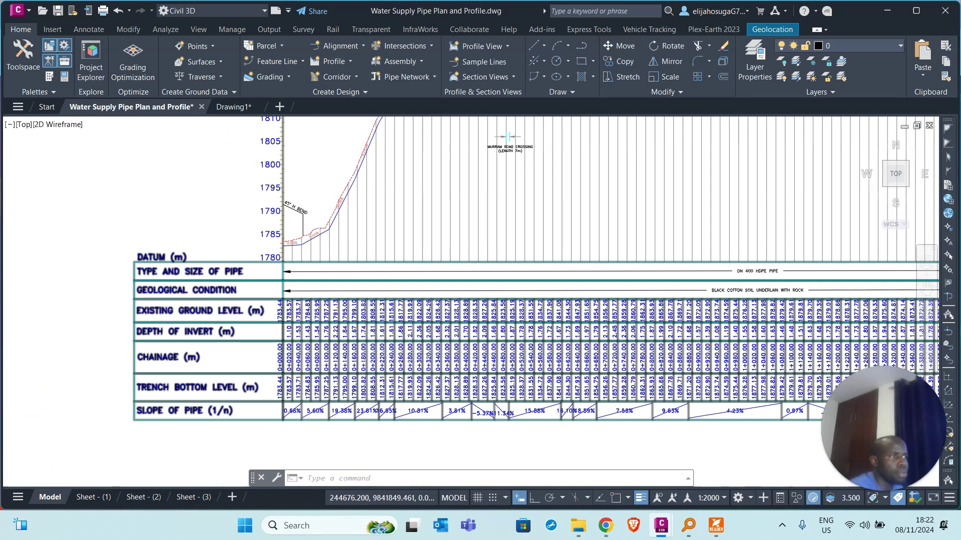
scroll(284, 324, up, 2)
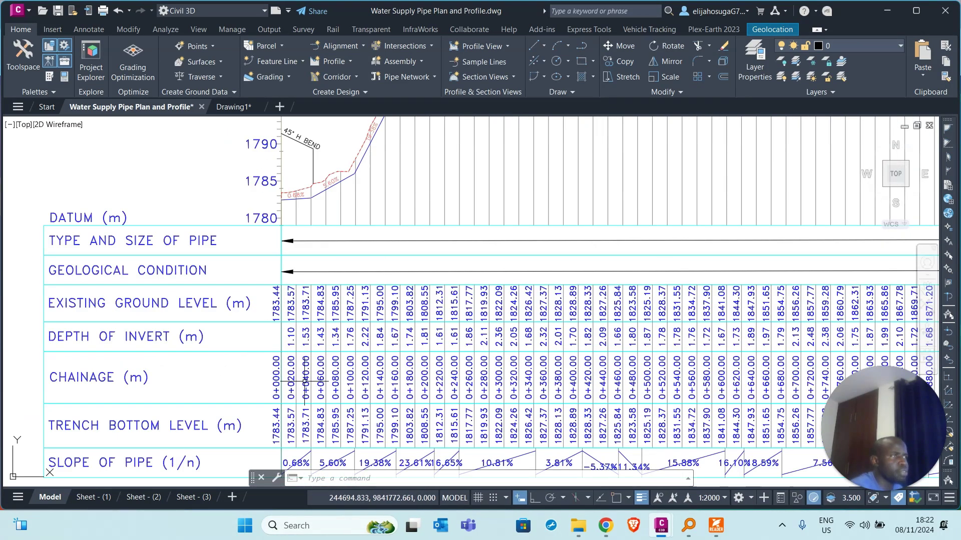
scroll(300, 383, down, 5)
scroll(417, 373, up, 5)
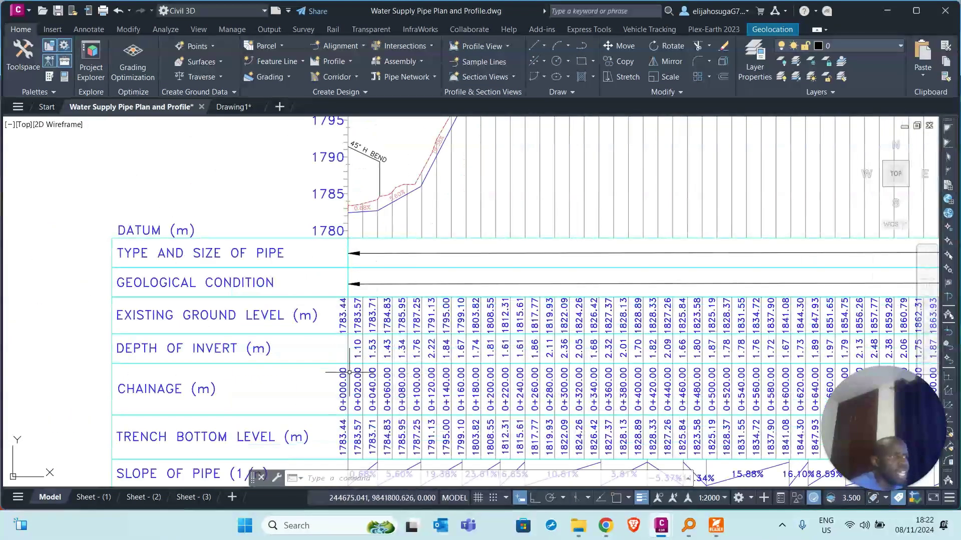
scroll(205, 356, down, 2)
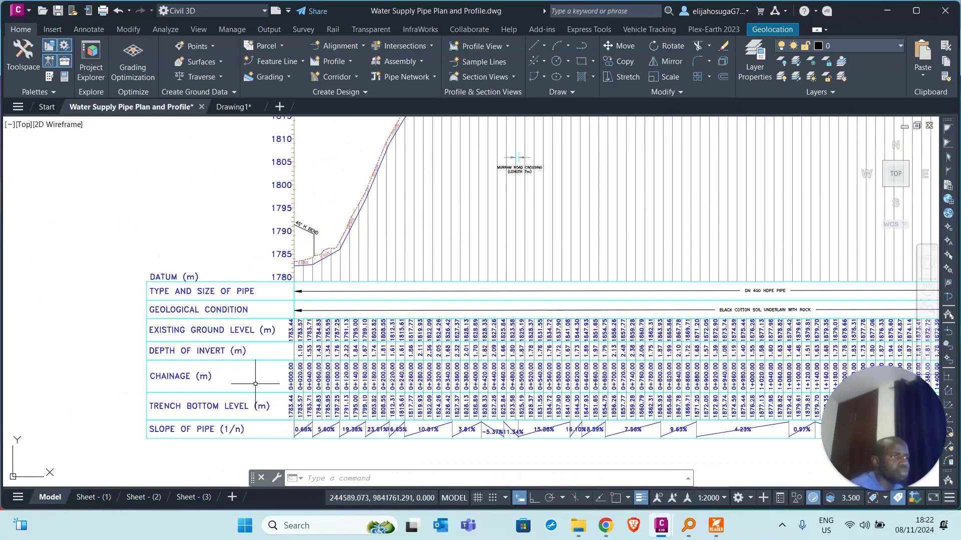
scroll(256, 383, up, 2)
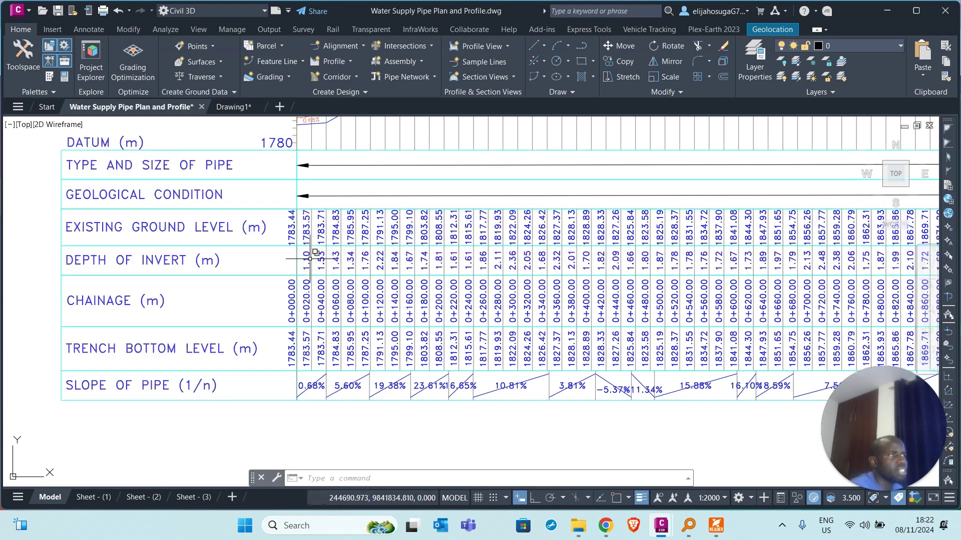
Step: Examine the plan and profile viewports and title block on Sheet - (1), and return to model space
scroll(321, 230, down, 8)
scroll(329, 231, down, 3)
scroll(414, 289, up, 2)
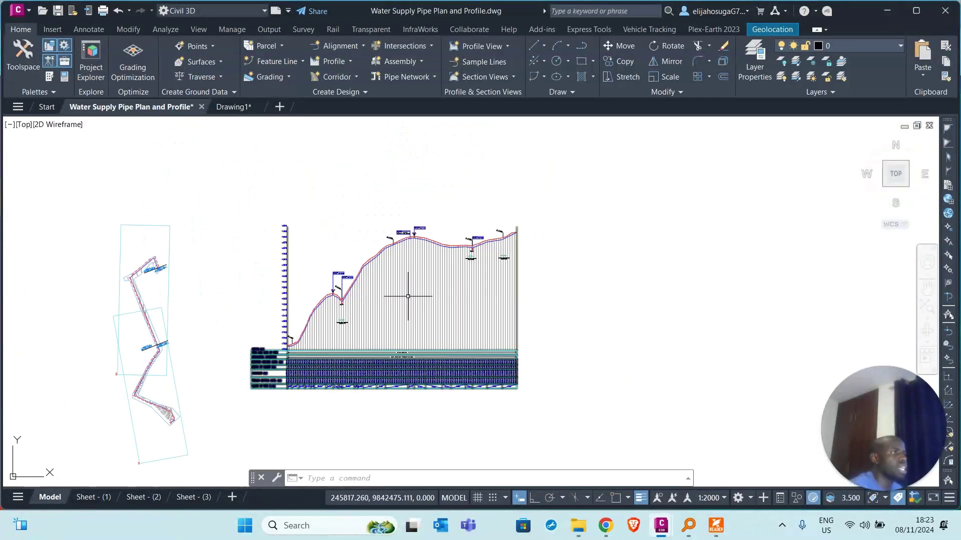
scroll(375, 287, down, 2)
click(100, 497)
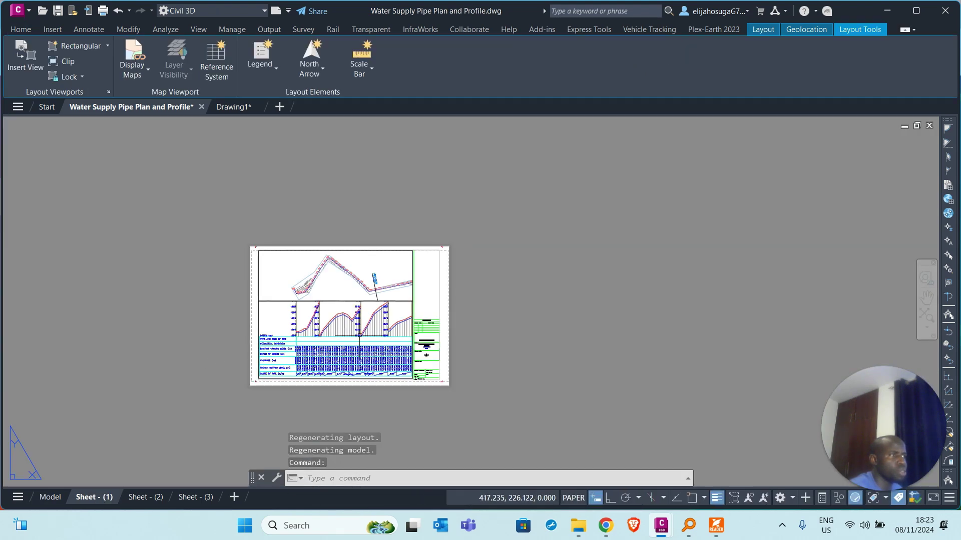
scroll(360, 325, up, 4)
middle_drag(332, 313, 410, 327)
scroll(411, 326, up, 1)
scroll(382, 321, down, 4)
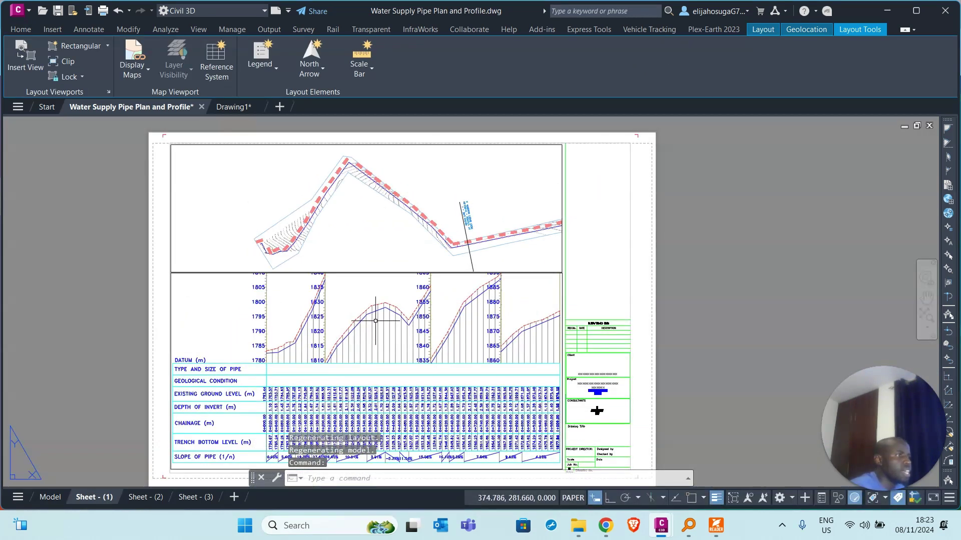
scroll(320, 300, up, 3)
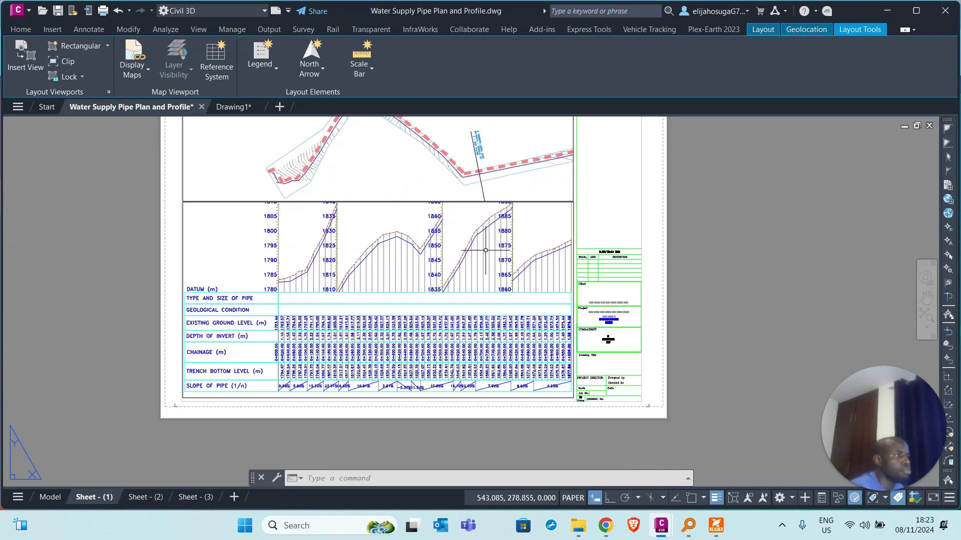
click(50, 496)
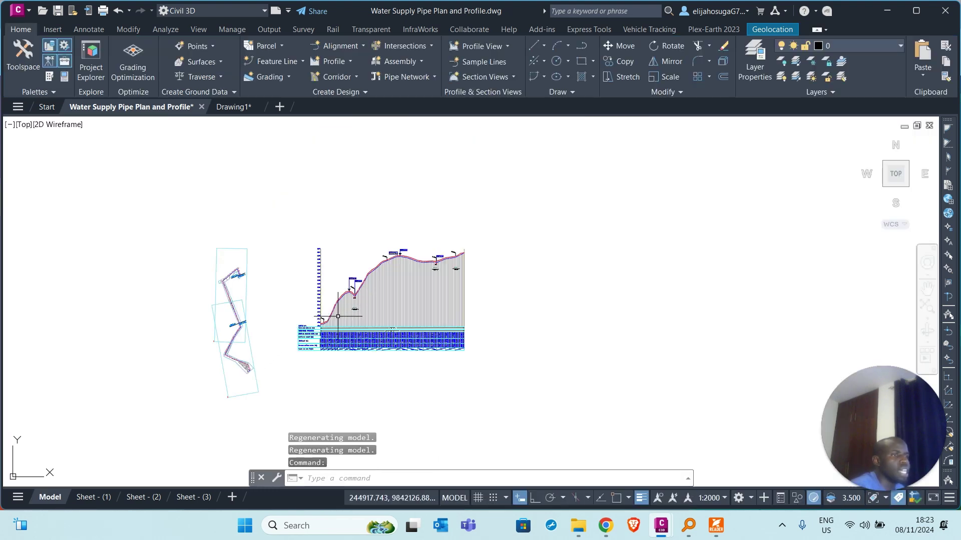
Step: View the plan and profile layout on Sheet - (2), and return to model space
click(143, 497)
scroll(333, 340, down, 6)
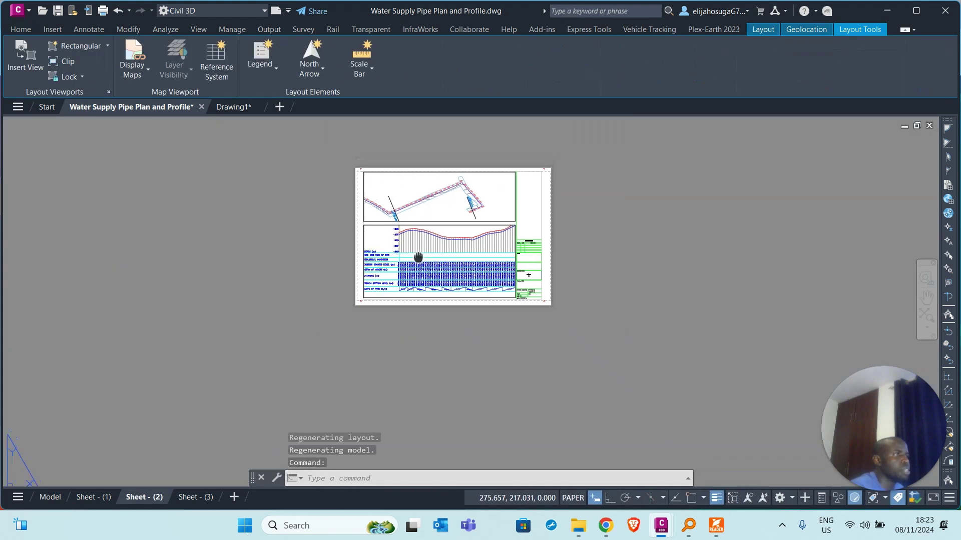
click(50, 497)
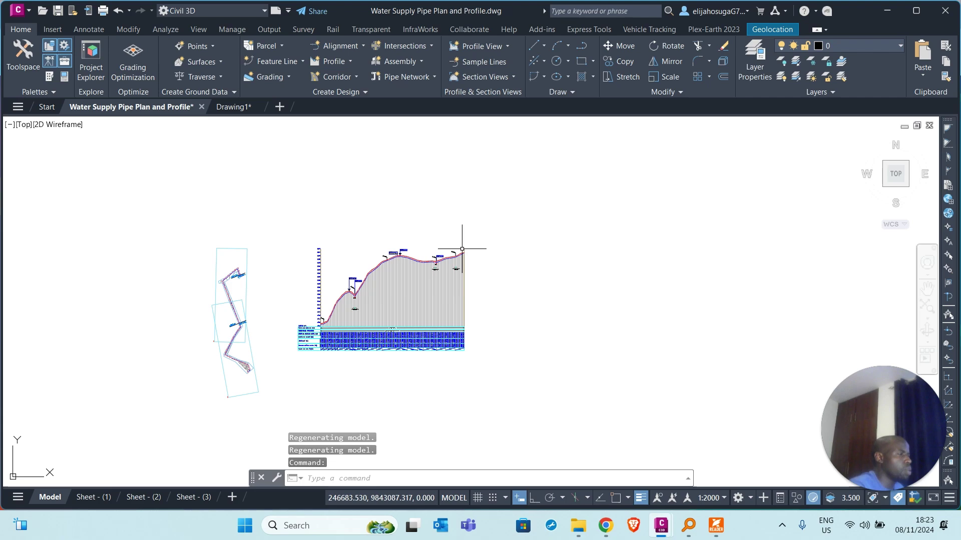
Step: Examine the ground and pipe lines around air valve DAV-01, washout WO-01 and the murram road crossing
scroll(331, 290, up, 10)
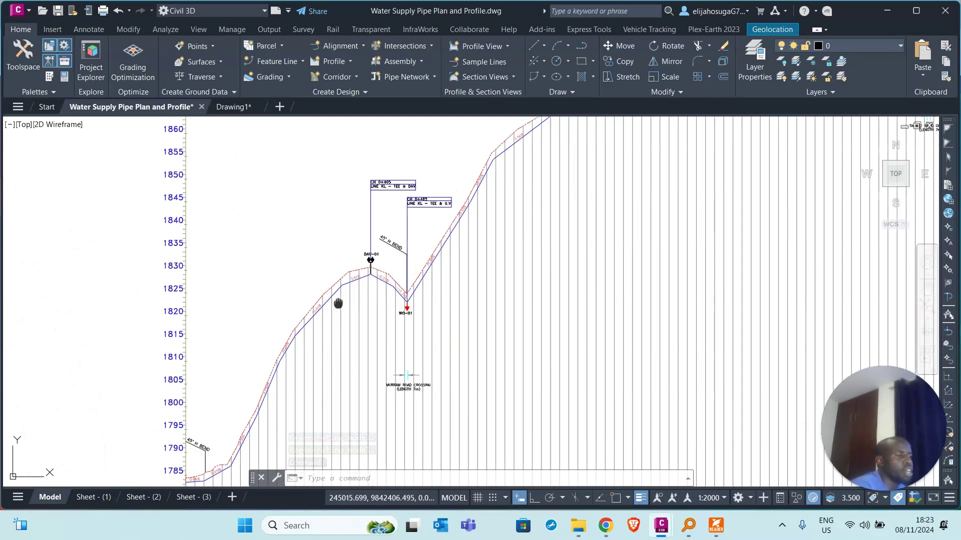
scroll(305, 253, up, 3)
scroll(316, 256, down, 8)
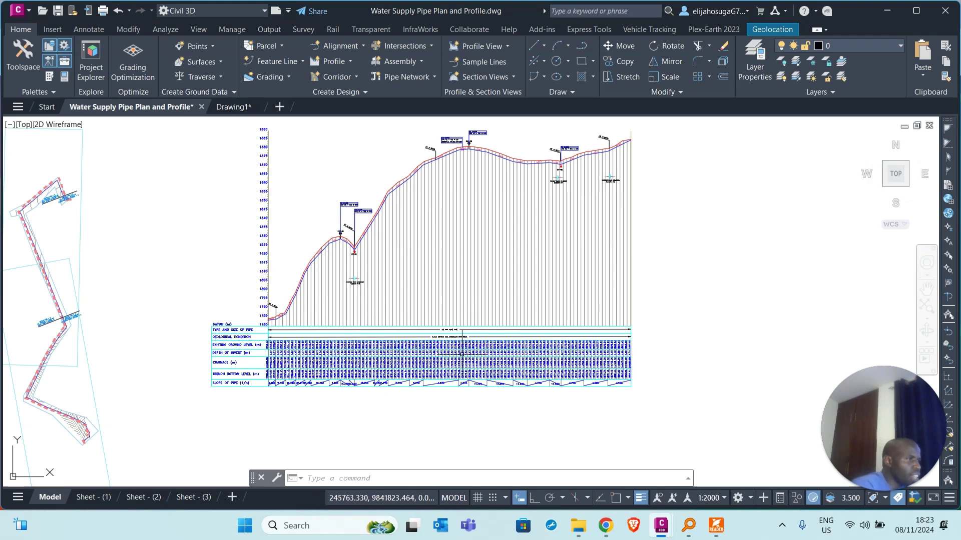
scroll(466, 351, up, 2)
scroll(453, 320, down, 8)
scroll(452, 321, up, 6)
scroll(399, 271, up, 2)
scroll(355, 224, down, 4)
scroll(360, 222, up, 5)
scroll(368, 218, down, 2)
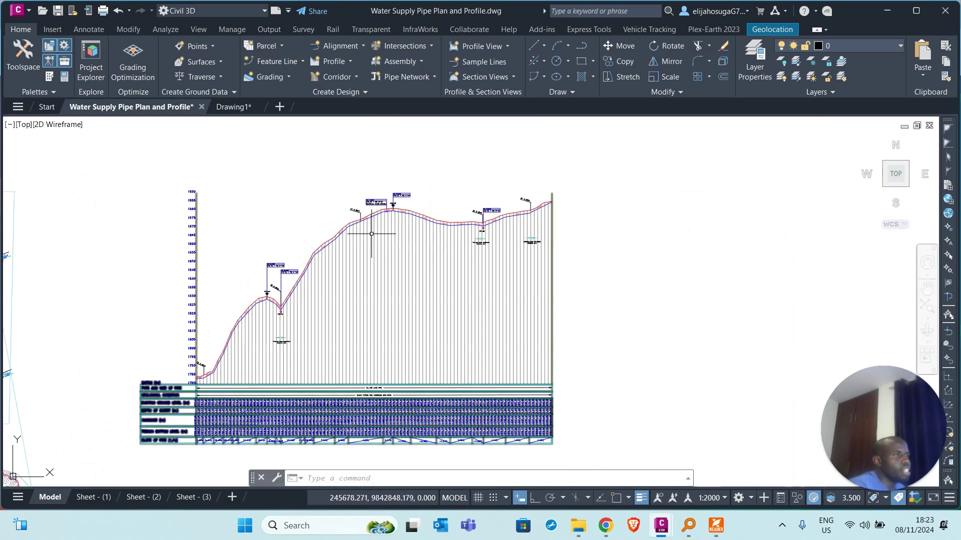
scroll(249, 333, up, 4)
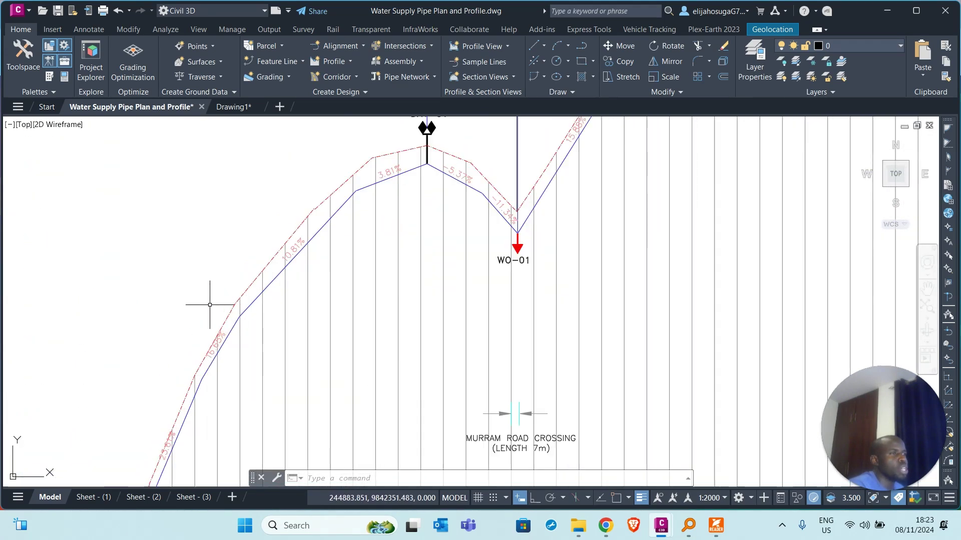
Step: Examine the start of the profile together with the data bands below it, from type and size of pipe to slope of pipe
scroll(285, 265, down, 6)
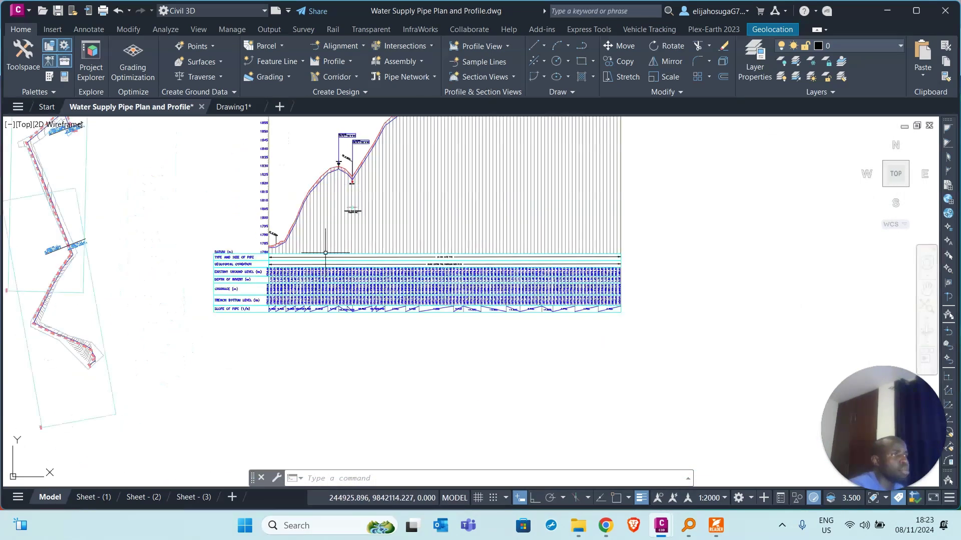
scroll(268, 285, up, 8)
scroll(271, 284, down, 6)
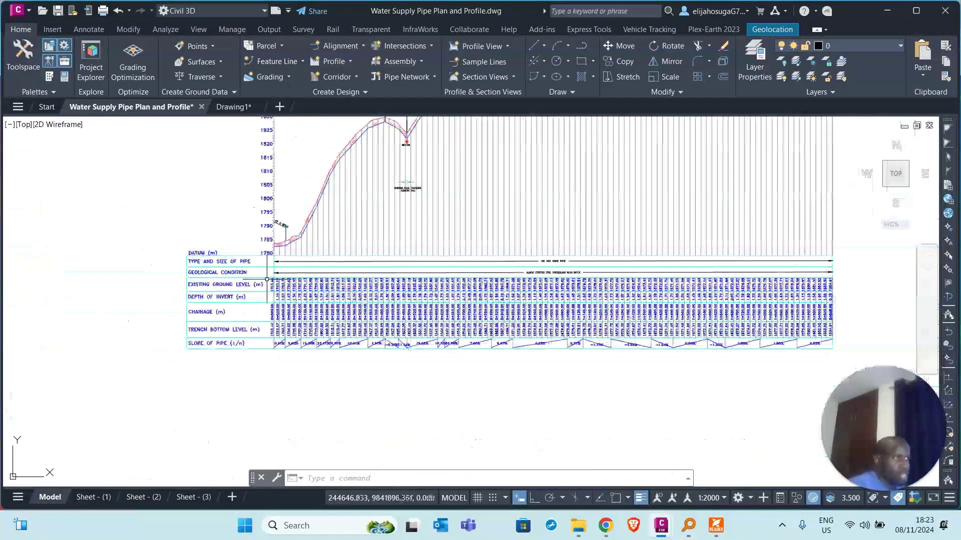
scroll(336, 265, up, 3)
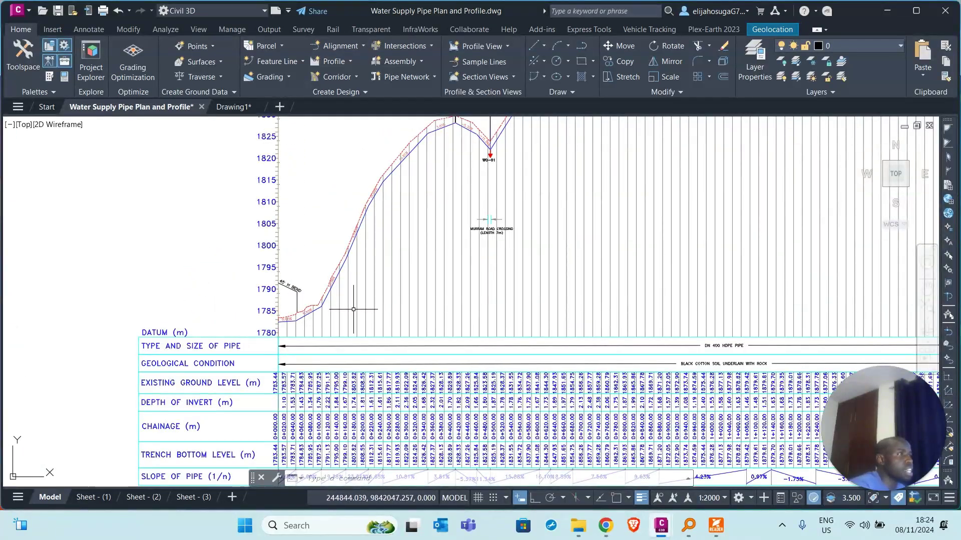
scroll(354, 306, down, 5)
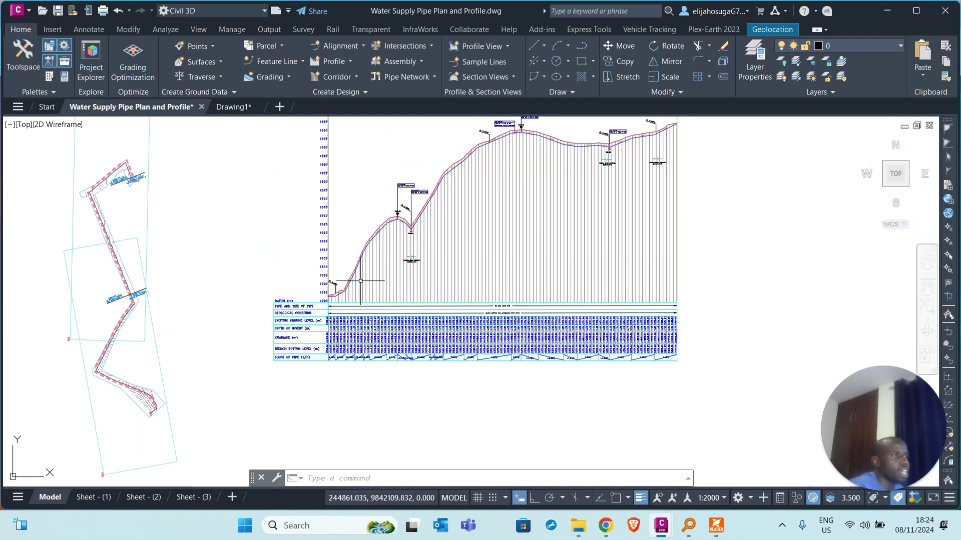
scroll(435, 295, up, 2)
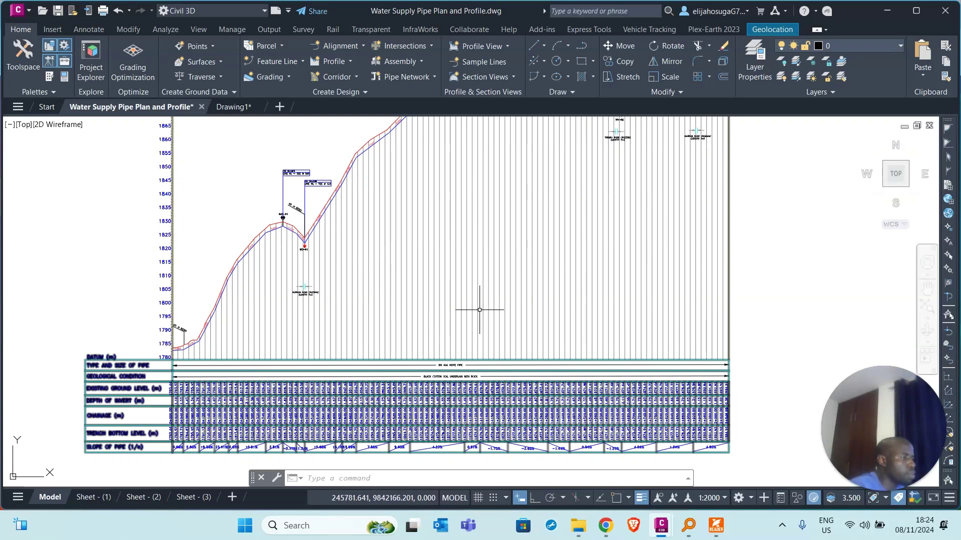
scroll(480, 310, down, 2)
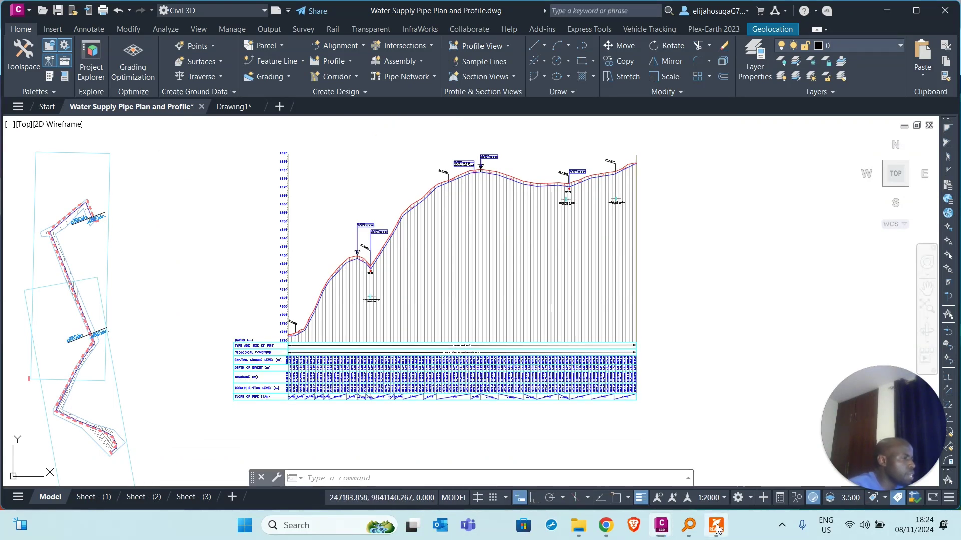
Step: Switch to Water Design_Manual_2005.pdf in Foxit PDF Reader and read section 7.3.5, Cover and Slope of Pipes
click(716, 526)
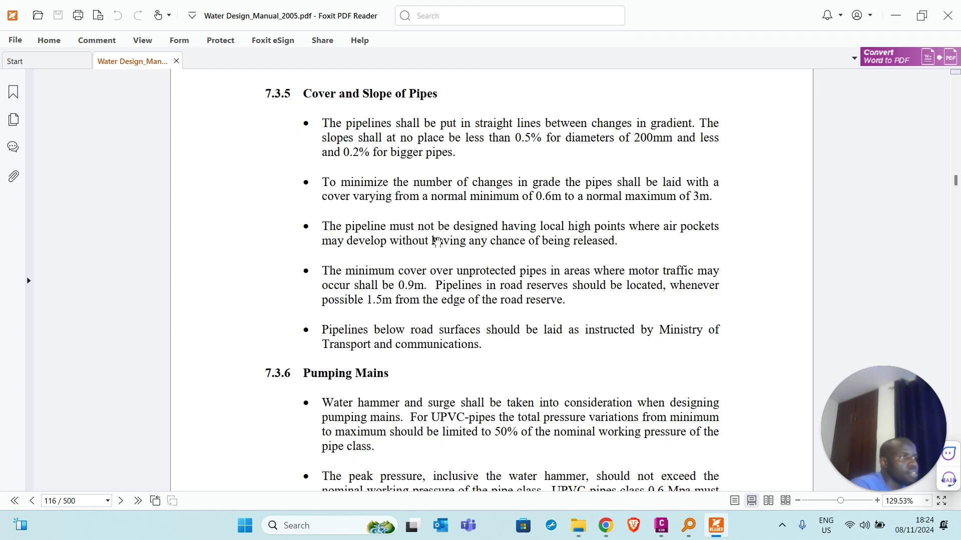
scroll(437, 243, up, 10)
scroll(439, 239, down, 8)
scroll(439, 239, down, 8)
scroll(438, 239, up, 4)
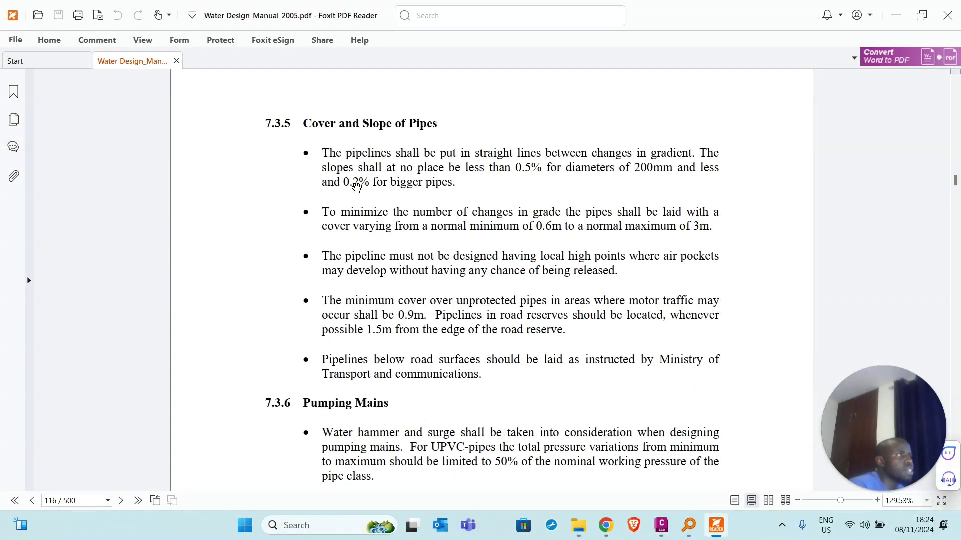
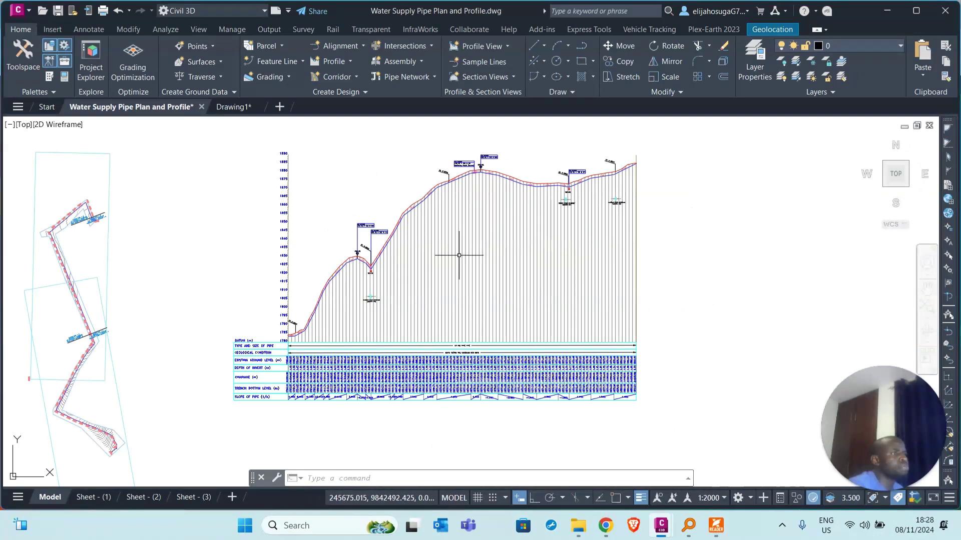
Step: Delete the percent grade labels along the pipe profile line in the profile view
scroll(338, 305, up, 3)
scroll(326, 259, down, 1)
scroll(397, 289, up, 2)
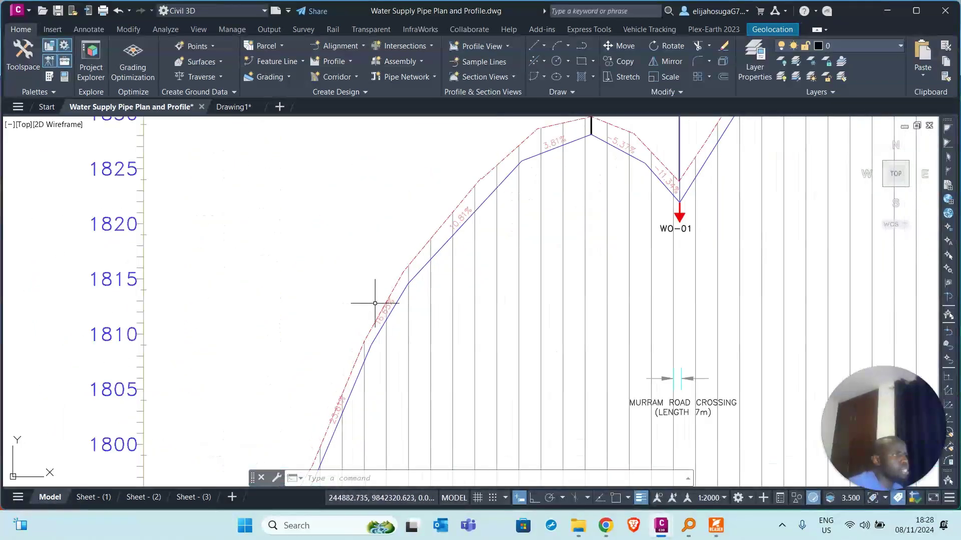
scroll(382, 300, down, 3)
scroll(377, 272, up, 5)
scroll(428, 247, down, 2)
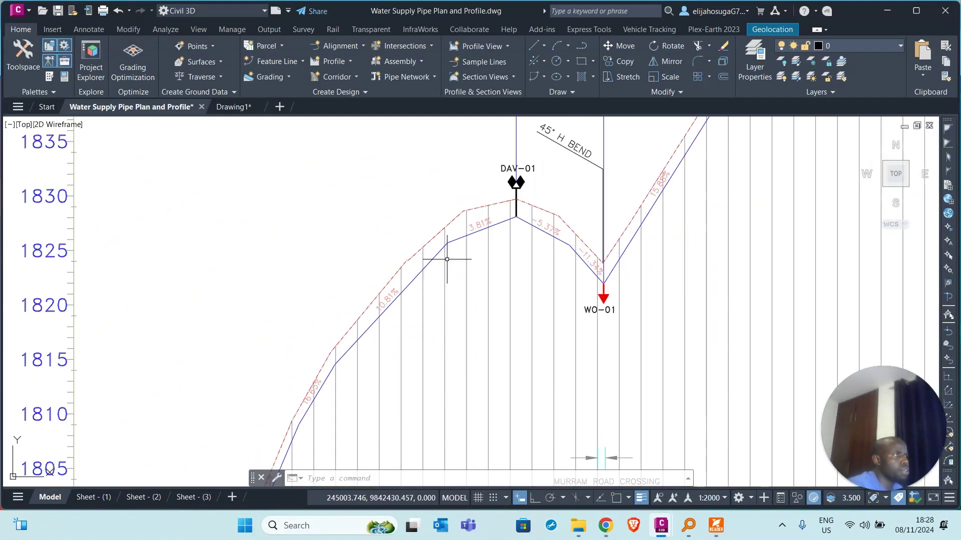
click(470, 231)
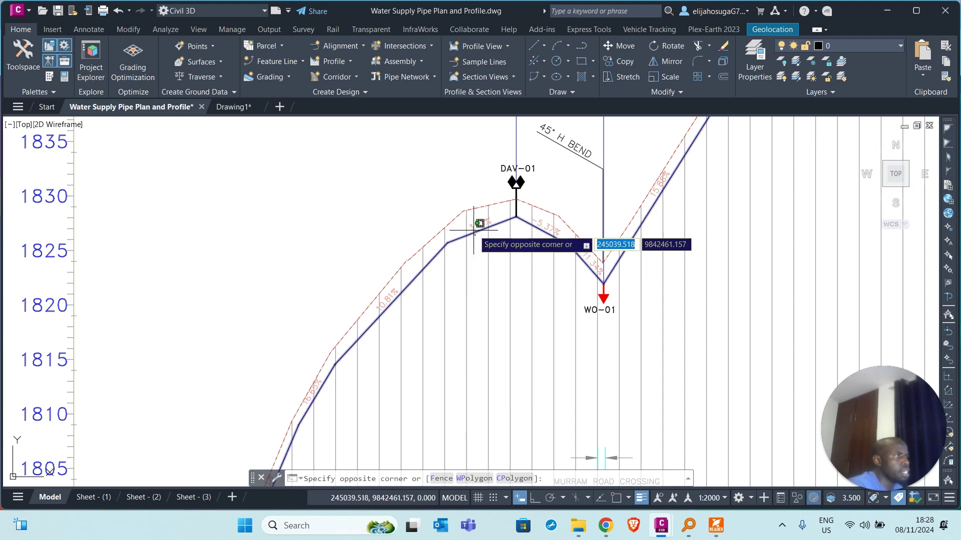
click(473, 231)
scroll(379, 301, up, 3)
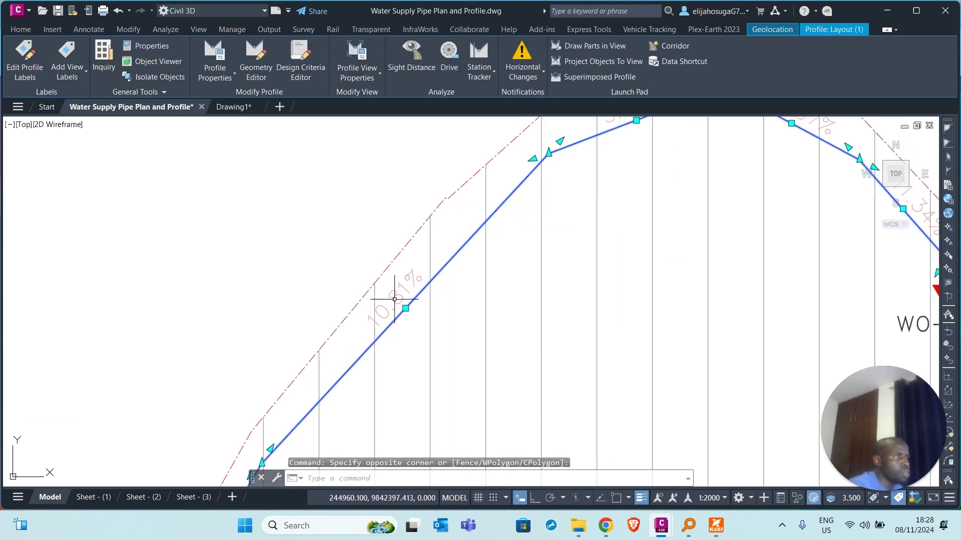
key(Escape)
click(393, 298)
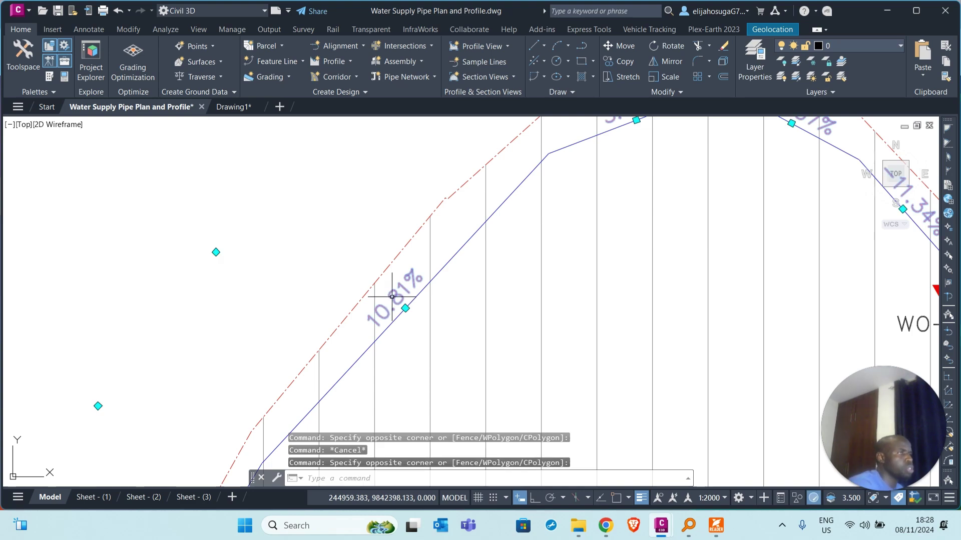
click(403, 302)
key(Delete)
scroll(397, 295, down, 8)
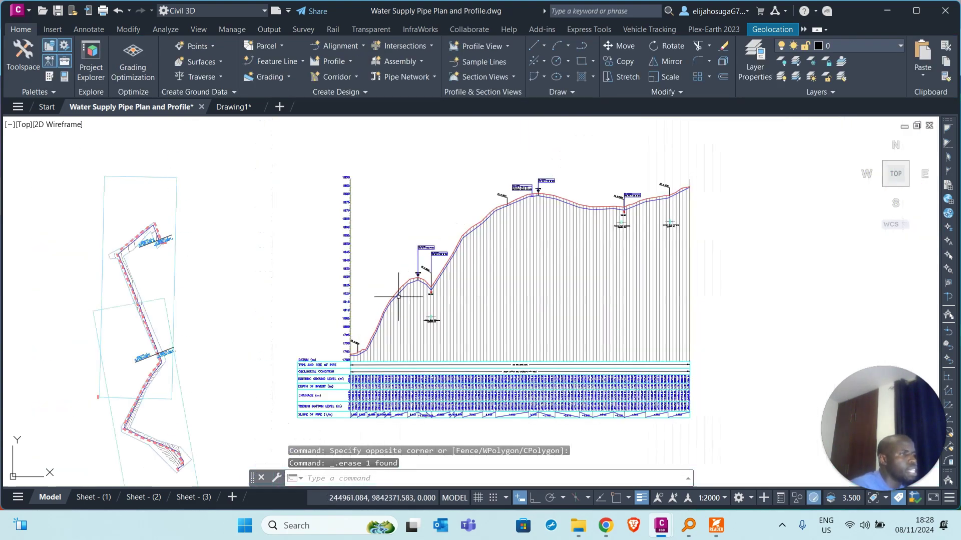
Step: Select the pipe profile line and open its profile label settings for editing
scroll(375, 325, up, 5)
click(375, 326)
scroll(385, 260, down, 3)
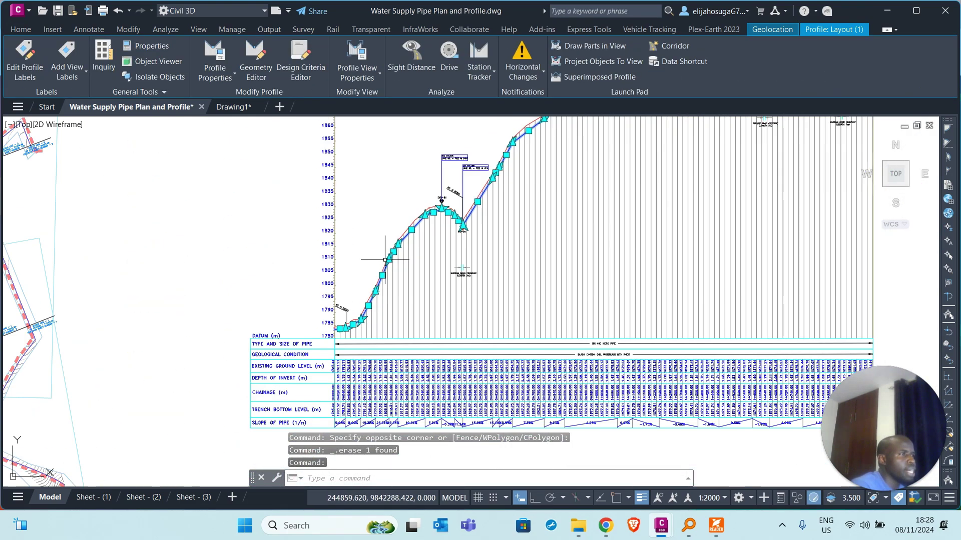
scroll(384, 260, down, 2)
scroll(397, 268, up, 6)
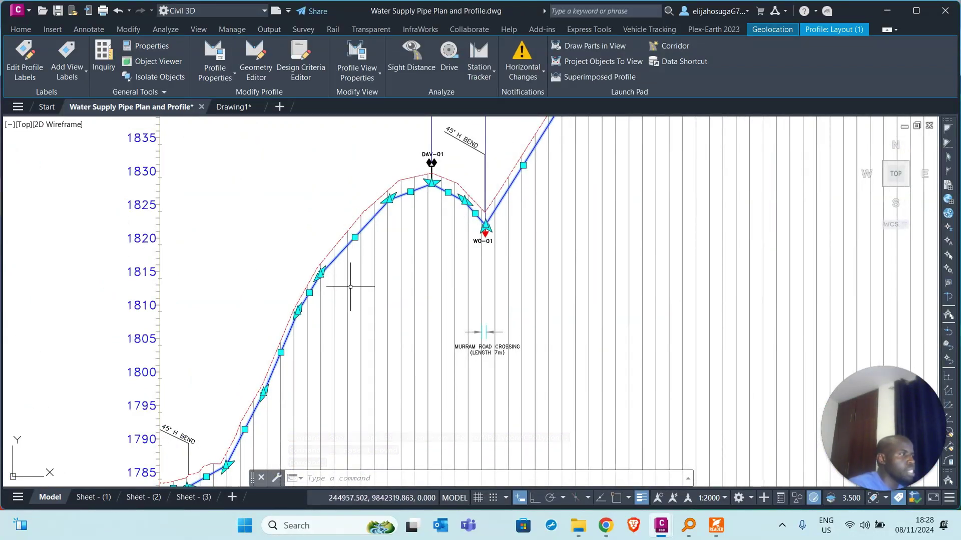
right_click(345, 258)
click(398, 427)
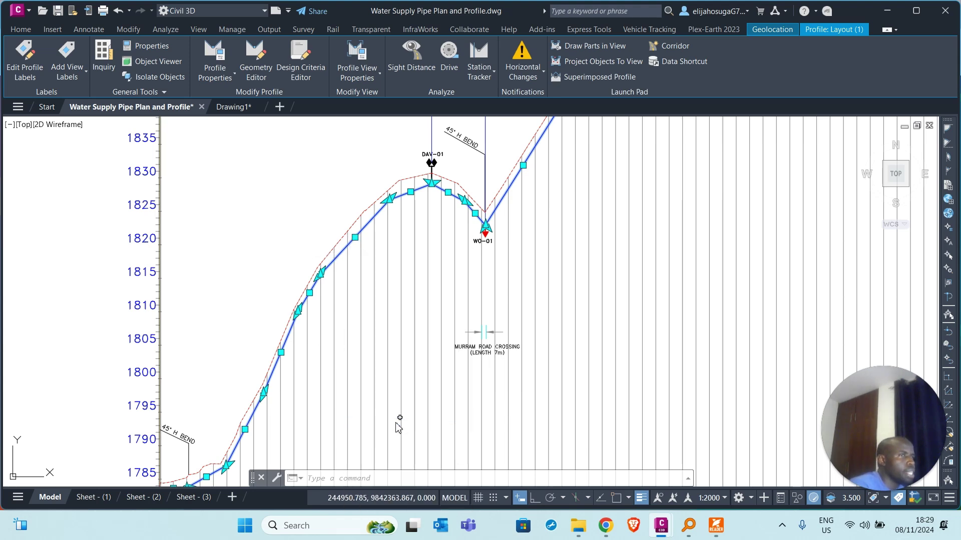
Step: Add Lines labels with the Percent Grade style to the pipe profile and apply them
click(155, 177)
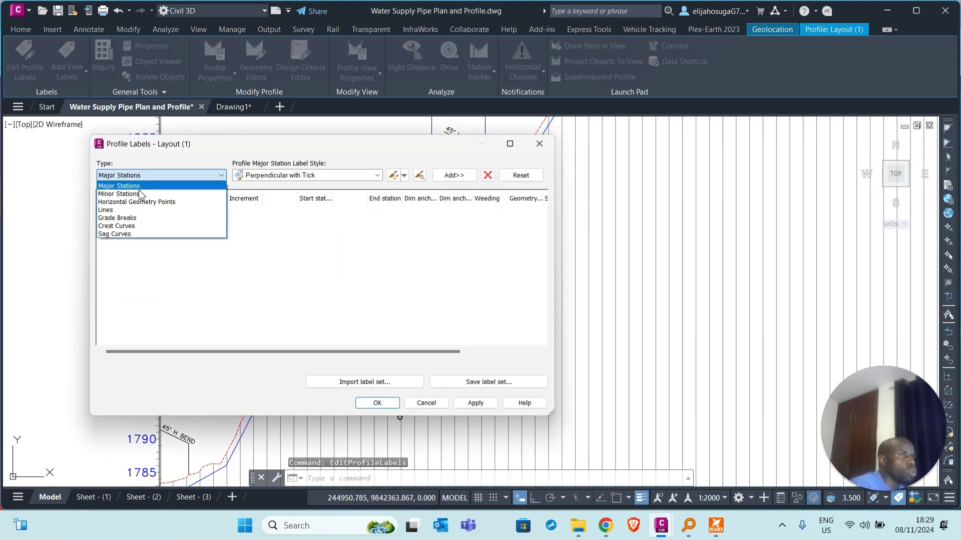
click(150, 210)
click(316, 176)
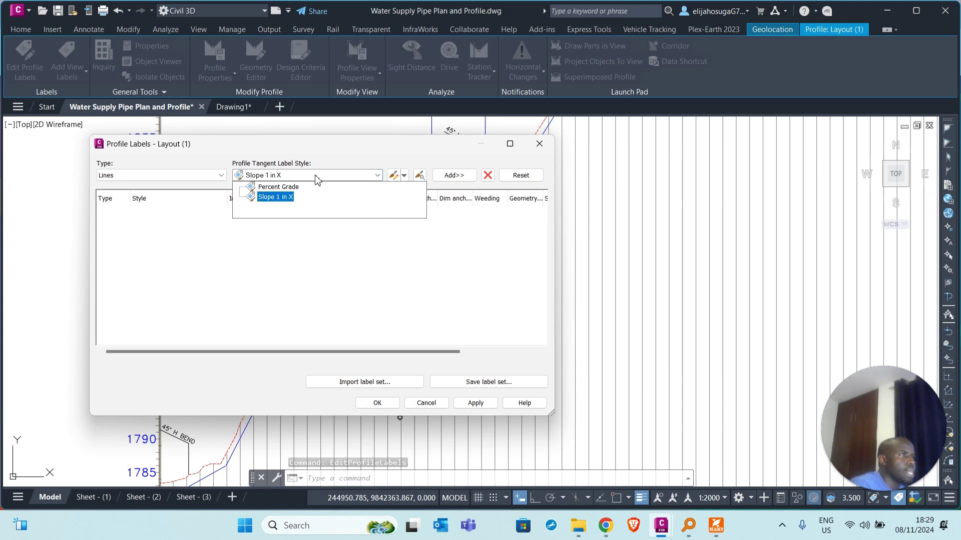
click(278, 187)
click(456, 176)
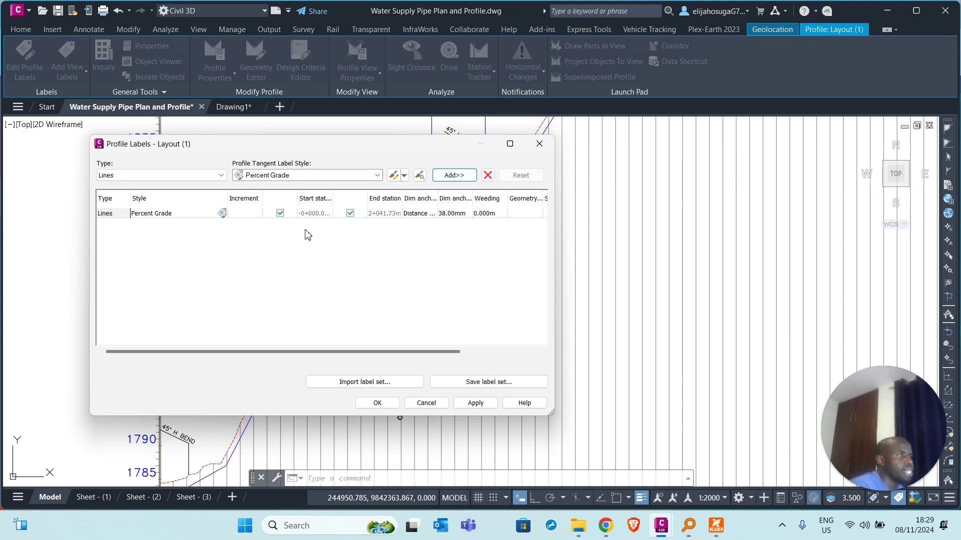
click(481, 406)
click(380, 404)
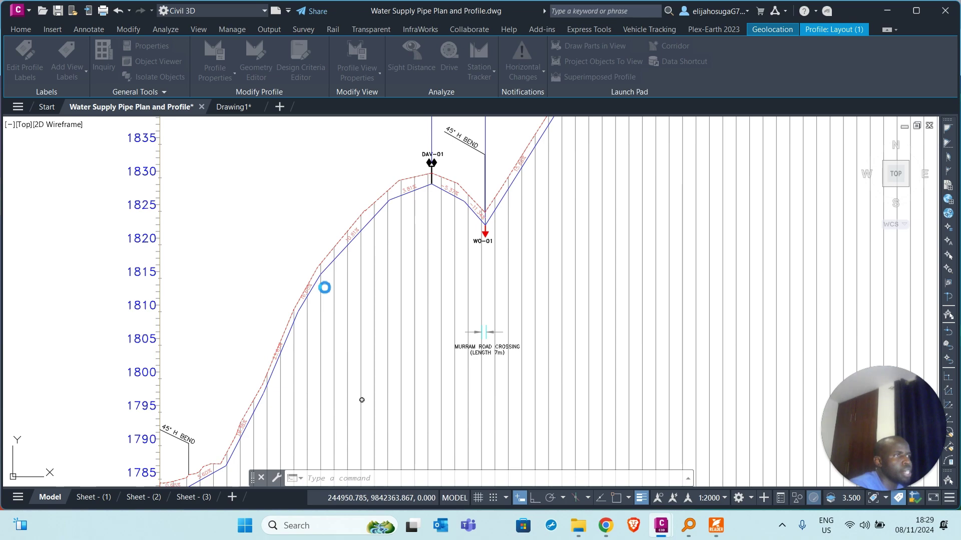
Step: Examine the new percent grade labels along the first pipe segments at the start of the profile
scroll(320, 273, down, 6)
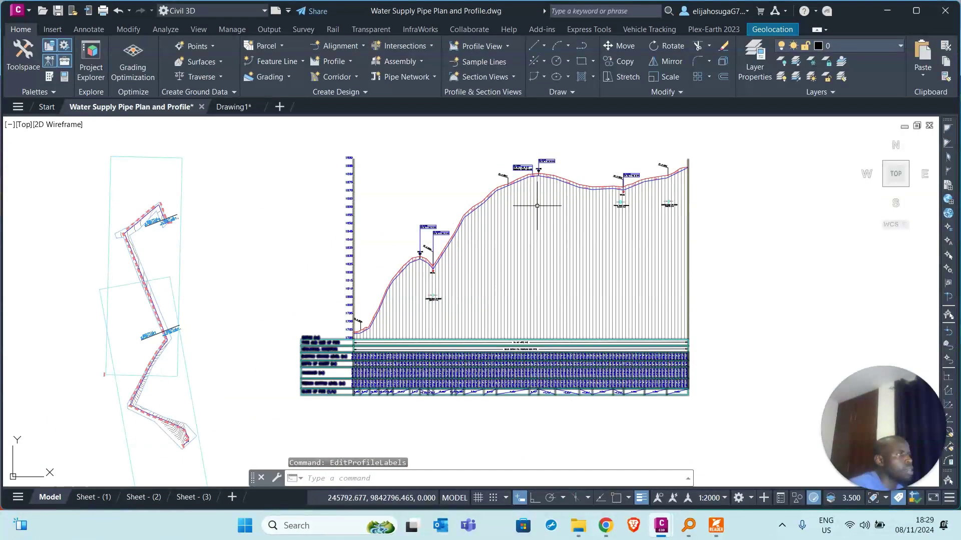
scroll(537, 206, up, 5)
scroll(476, 208, down, 4)
scroll(387, 302, up, 1)
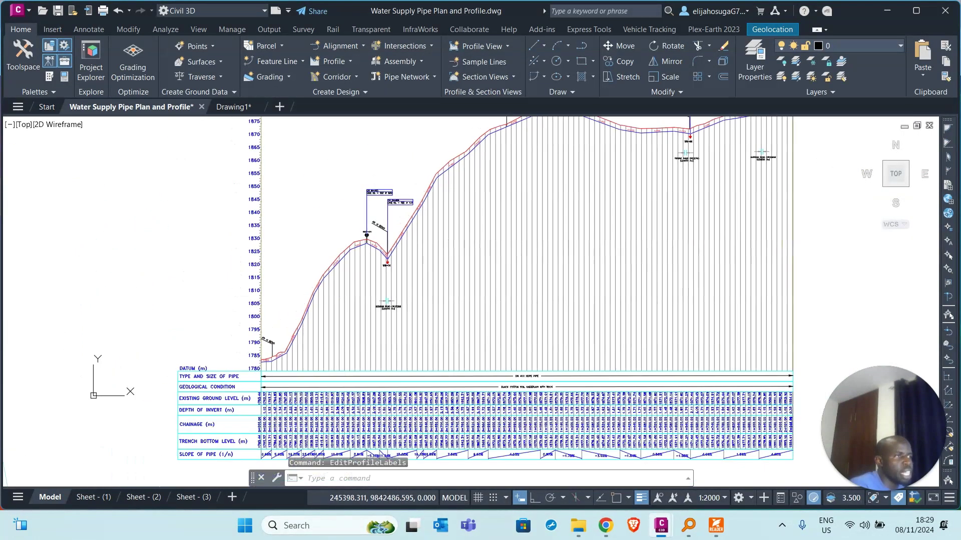
scroll(231, 375, up, 3)
scroll(455, 236, down, 4)
scroll(335, 336, up, 6)
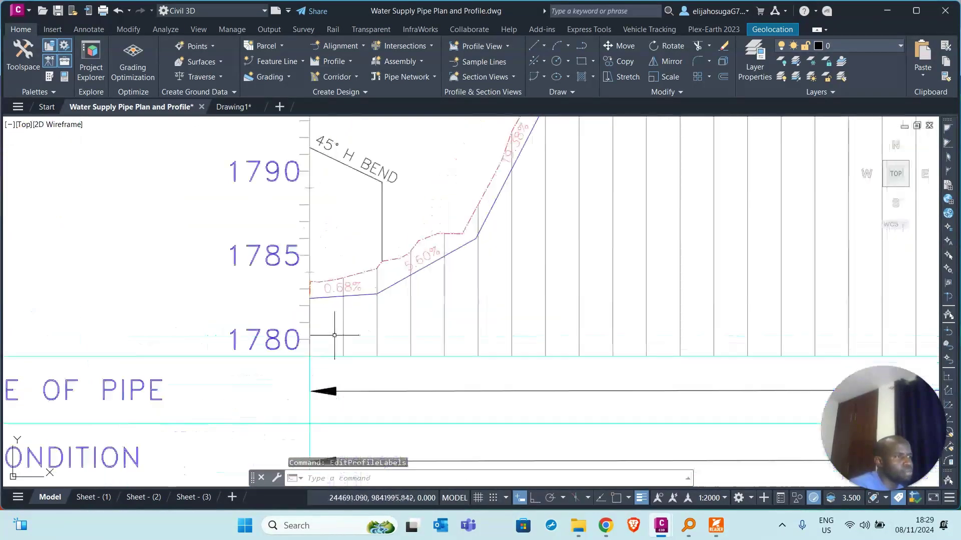
scroll(326, 313, up, 2)
scroll(351, 283, down, 4)
middle_drag(407, 225, 408, 317)
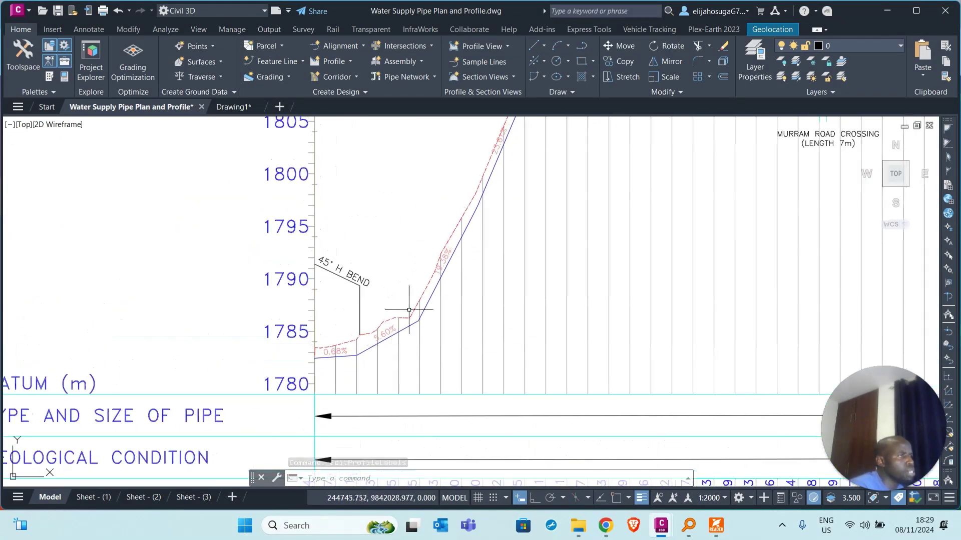
Step: Examine the percent grade labels from the WO-01 low point up to the high point at DAV-02
scroll(473, 249, down, 2)
scroll(473, 248, down, 5)
scroll(440, 226, up, 6)
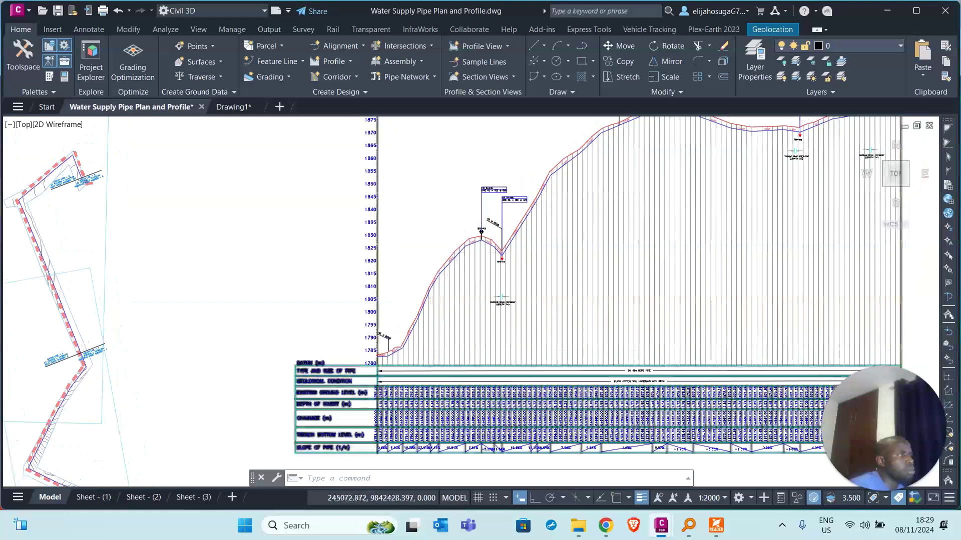
scroll(447, 220, down, 2)
scroll(448, 220, up, 2)
scroll(485, 221, down, 2)
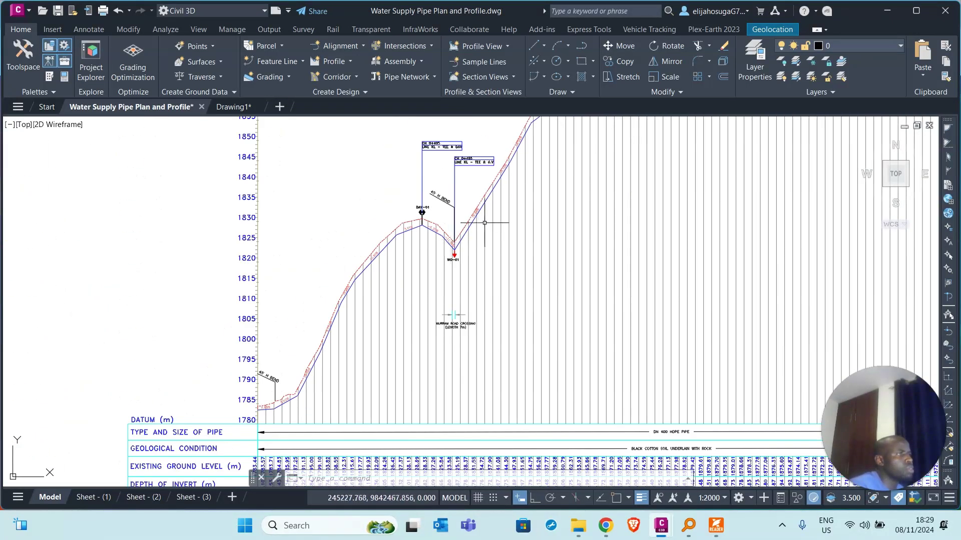
middle_drag(485, 220, 467, 279)
scroll(479, 255, up, 5)
scroll(478, 255, down, 5)
scroll(552, 269, up, 4)
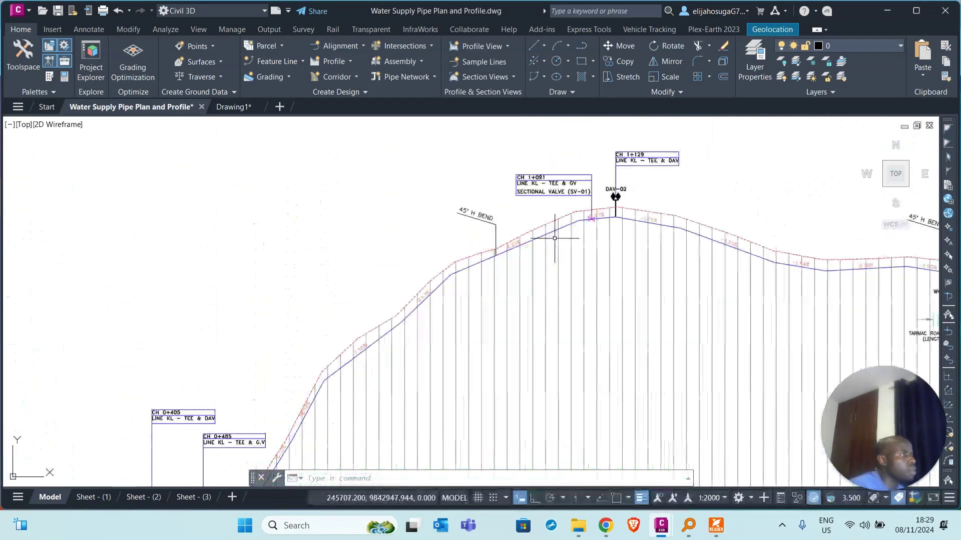
Step: Examine the percent grade labels from the DAV-02 high point past WO-02 to the end of the pipe profile
middle_drag(878, 298, 574, 285)
middle_drag(702, 292, 691, 300)
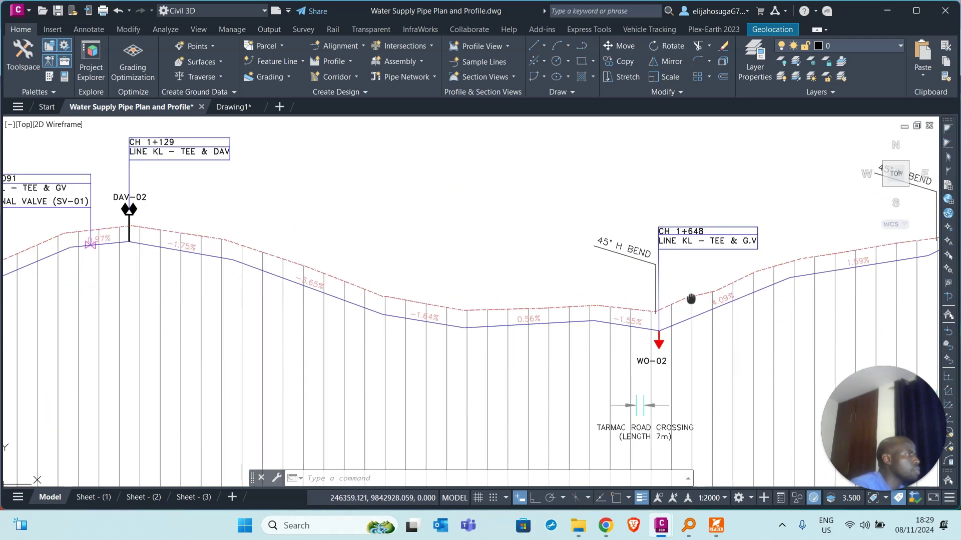
middle_drag(925, 269, 623, 270)
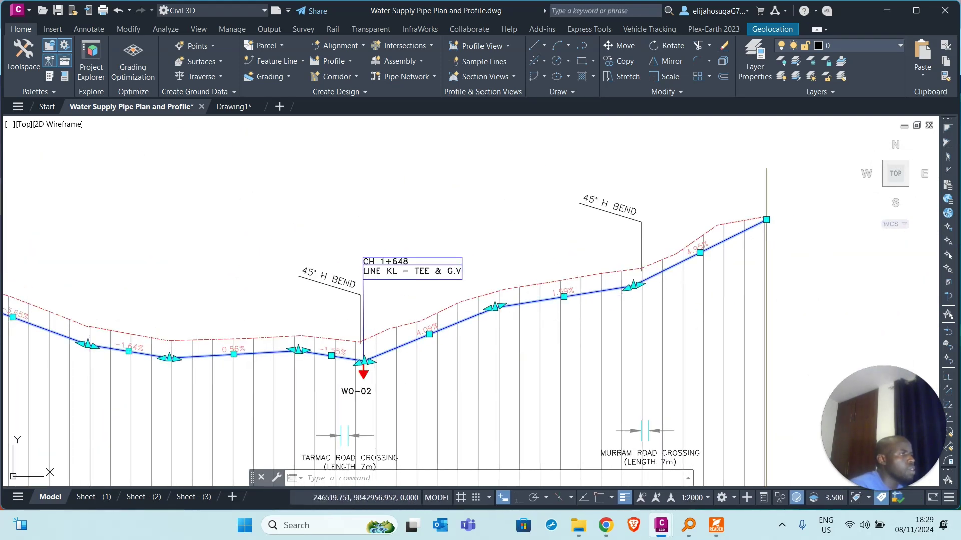
Step: Deselect the pipe profile and examine the data bands under the start of the profile, including the Slope of Pipe band
scroll(567, 297, down, 6)
scroll(407, 344, up, 5)
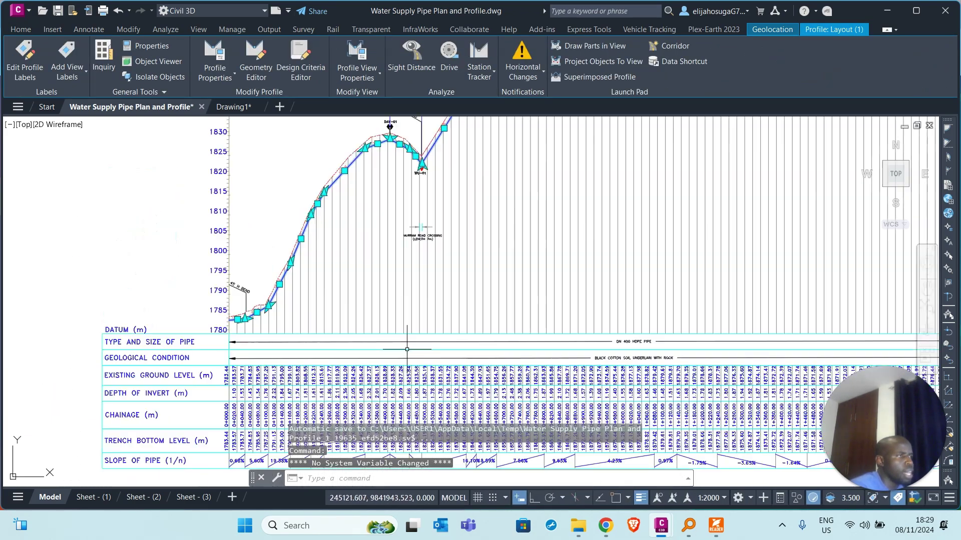
key(Escape)
scroll(380, 270, up, 4)
scroll(341, 305, down, 1)
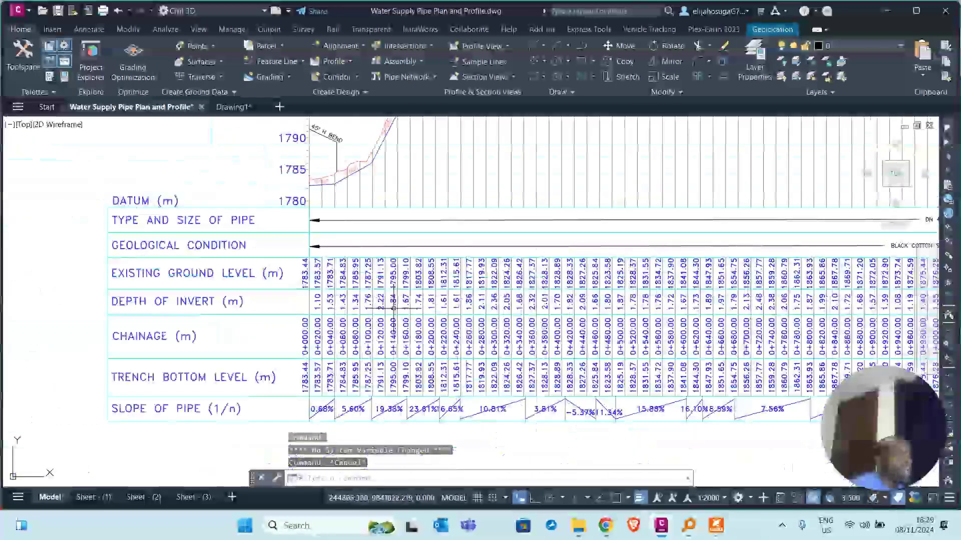
scroll(477, 307, right, 5)
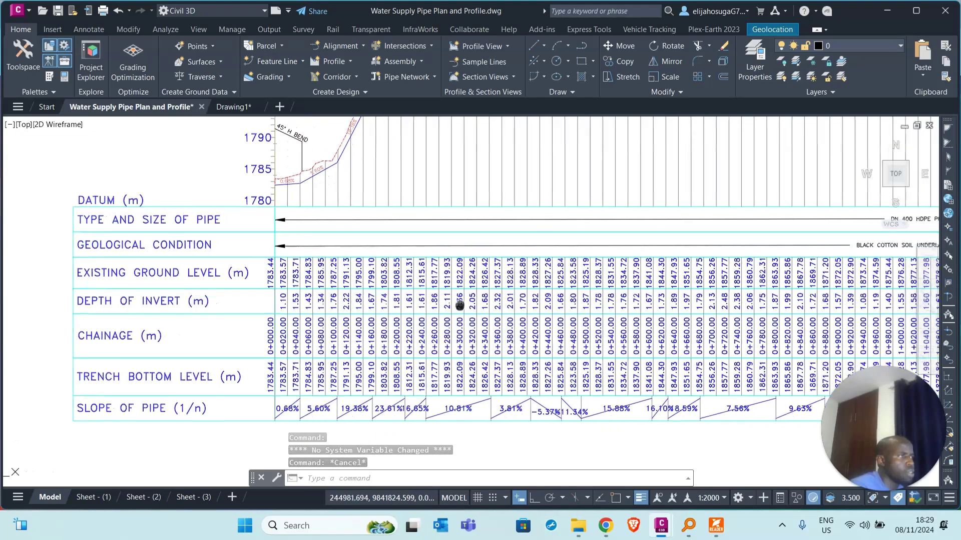
scroll(579, 303, up, 2)
scroll(600, 311, down, 6)
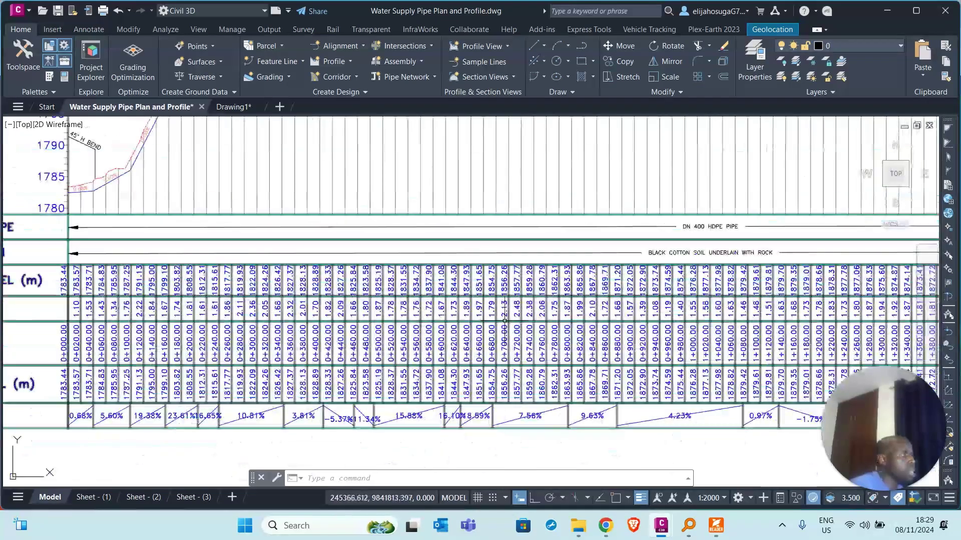
Step: Follow the Slope of Pipe band along its full length to the end of the profile and back to the start
scroll(658, 321, up, 4)
scroll(657, 320, up, 2)
scroll(627, 317, down, 6)
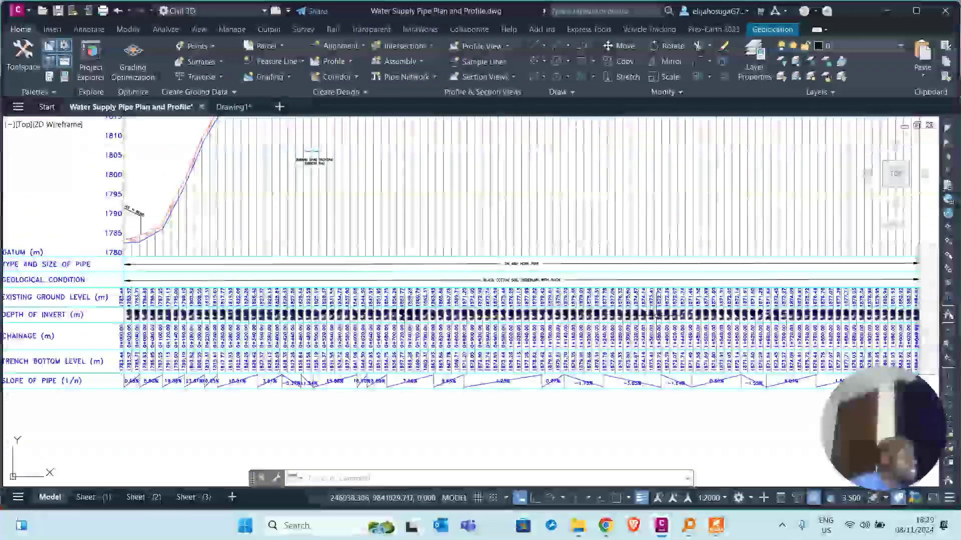
scroll(700, 313, up, 5)
scroll(700, 313, down, 6)
scroll(701, 313, up, 5)
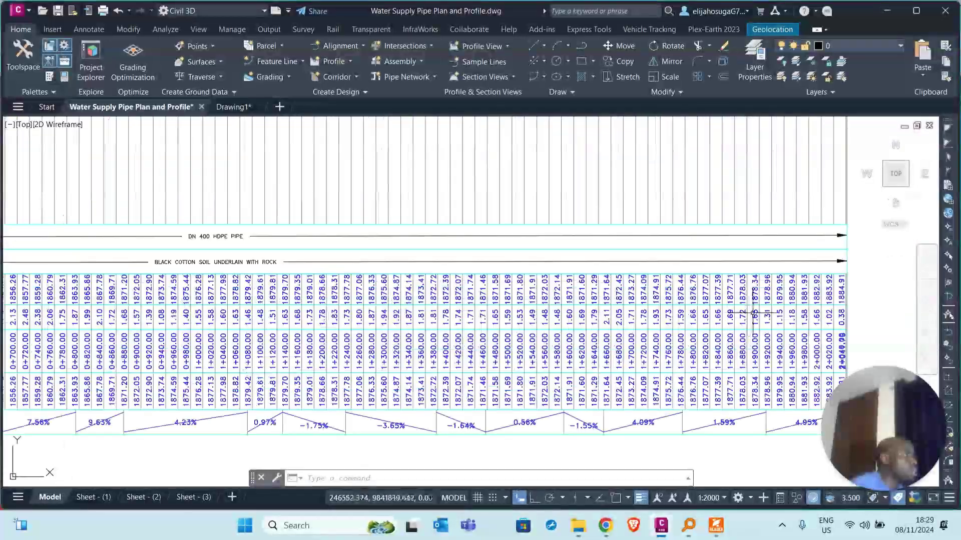
scroll(409, 365, down, 4)
scroll(409, 366, down, 2)
scroll(273, 334, up, 6)
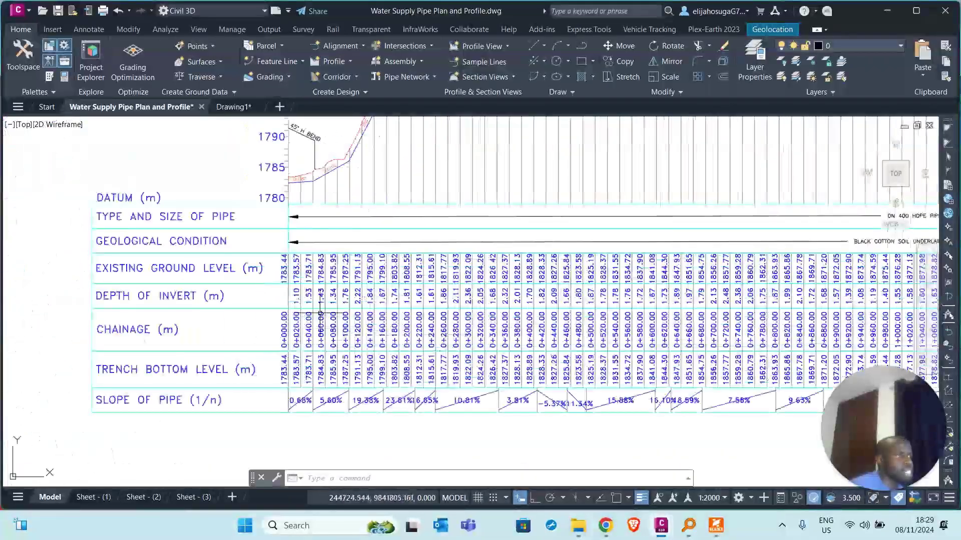
Step: Examine the Depth of Invert values against the chainages along the profile's data bands
scroll(324, 290, down, 2)
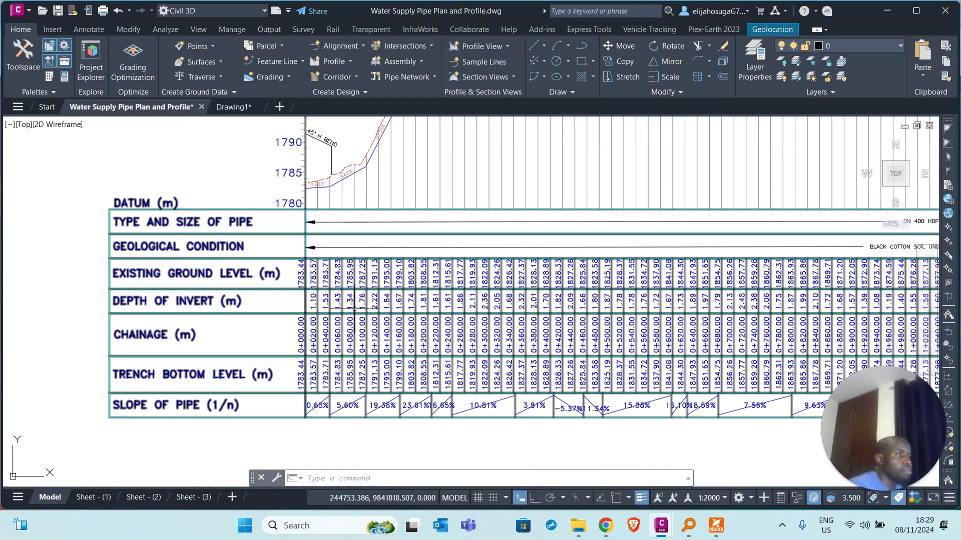
scroll(350, 306, up, 4)
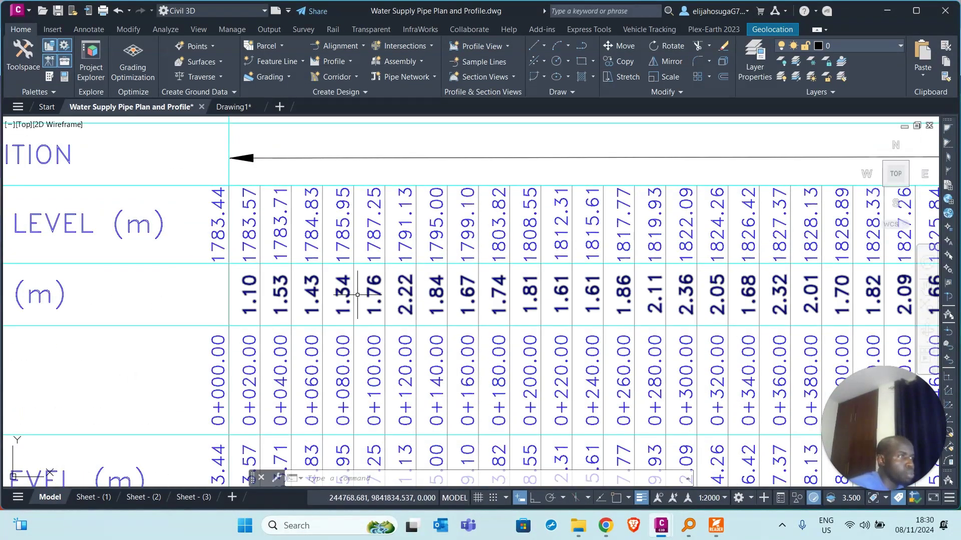
scroll(357, 295, down, 4)
scroll(485, 332, up, 2)
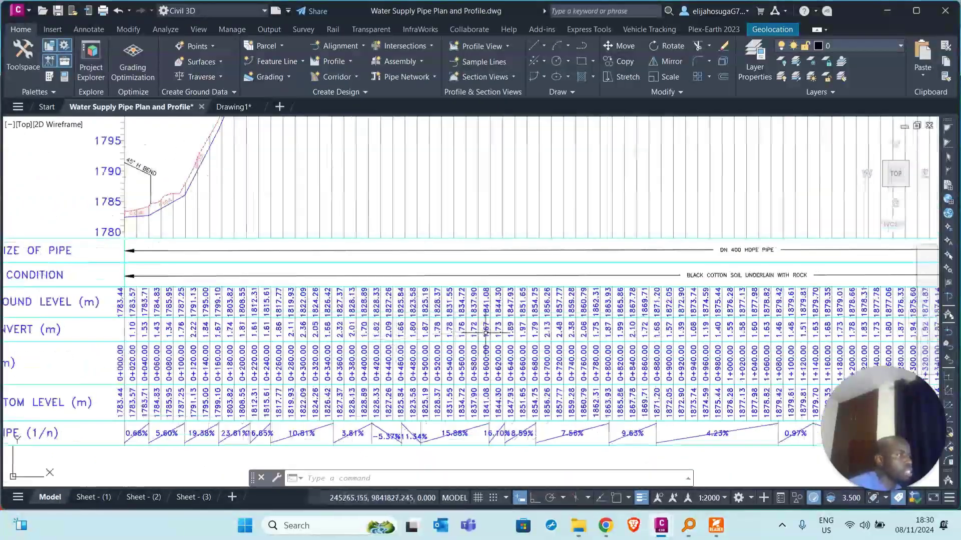
scroll(485, 332, up, 5)
scroll(483, 332, down, 6)
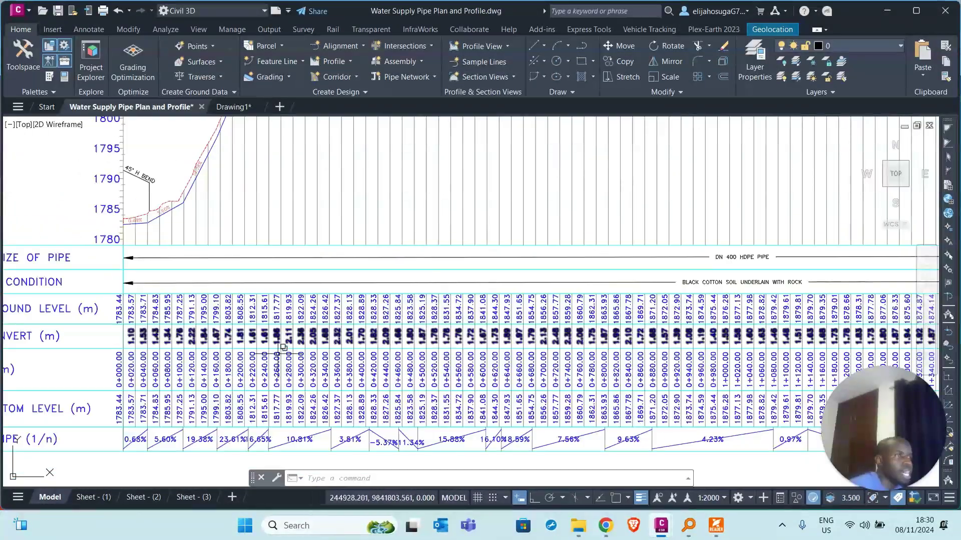
middle_drag(276, 354, 356, 359)
scroll(356, 359, up, 2)
scroll(364, 353, down, 2)
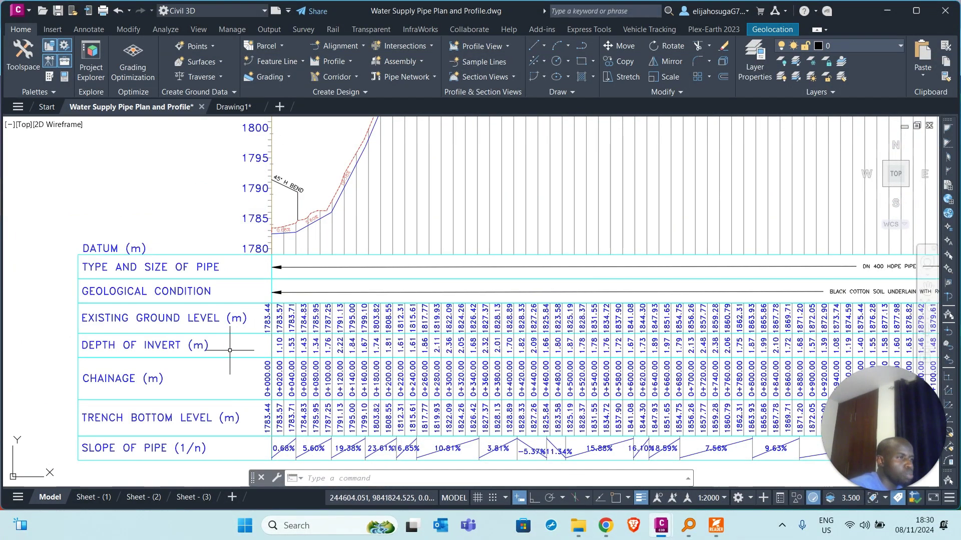
scroll(554, 348, down, 6)
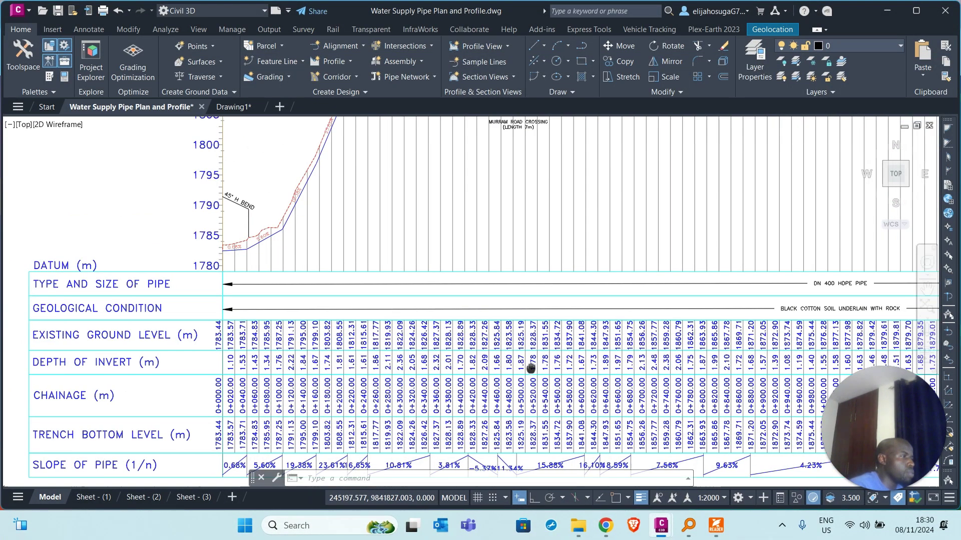
scroll(499, 370, up, 6)
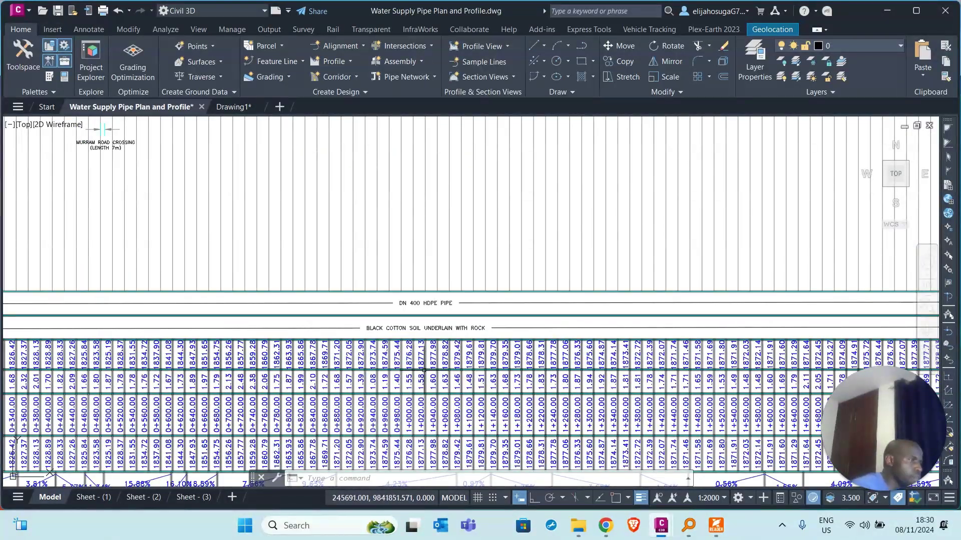
Step: Review the complete pipe profile alongside the pipe route in plan
scroll(429, 375, down, 6)
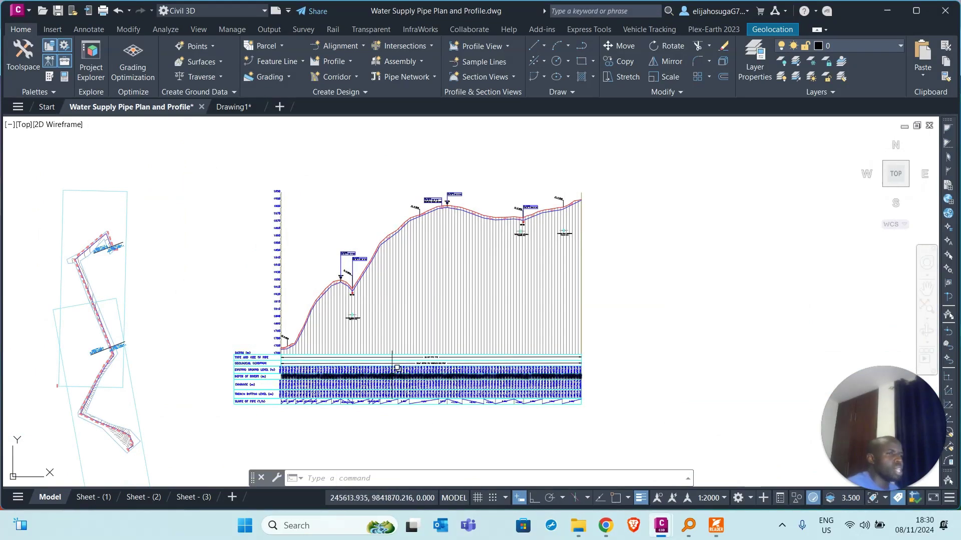
scroll(345, 280, up, 5)
scroll(471, 270, down, 5)
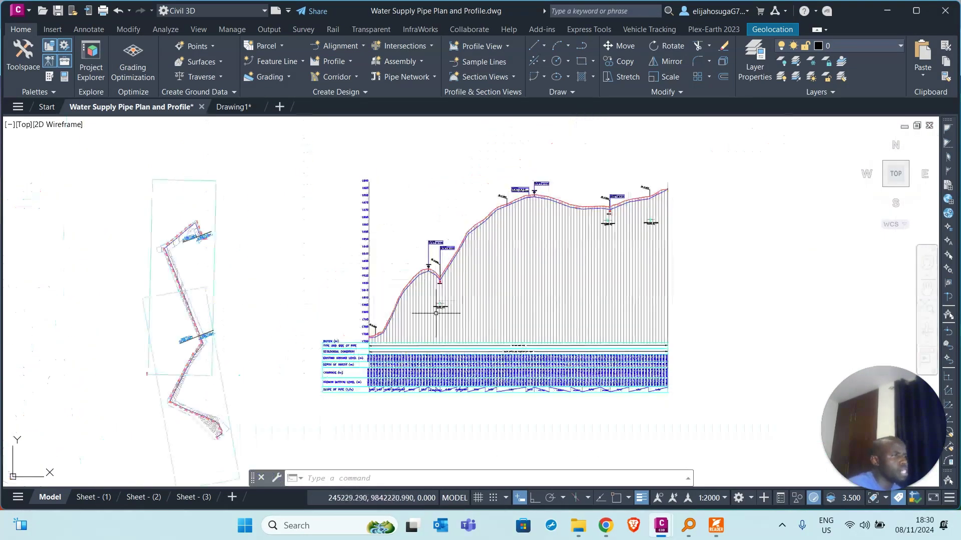
middle_drag(231, 332, 322, 270)
scroll(286, 310, up, 4)
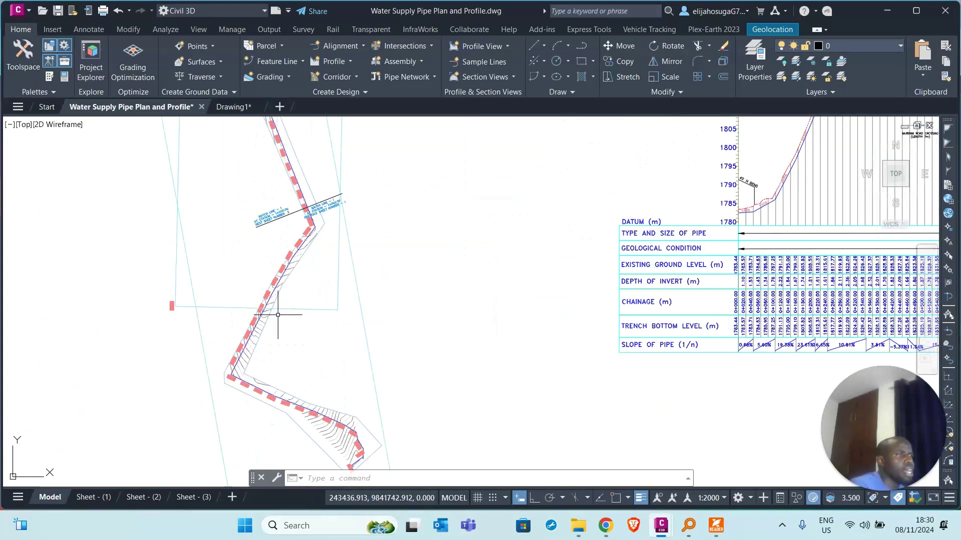
Step: Switch to the Drawing1 drawing and bring the whole surface into view
click(239, 108)
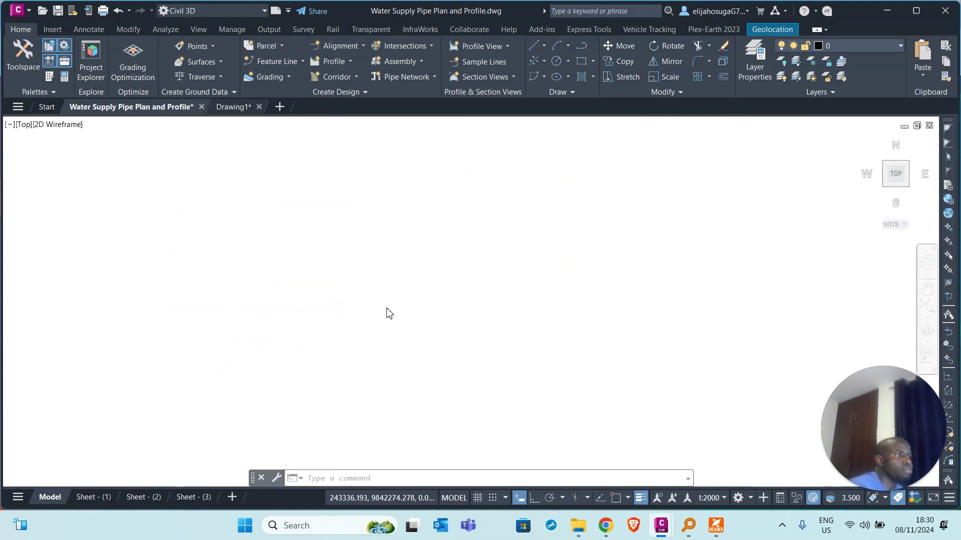
scroll(340, 318, up, 5)
scroll(329, 310, down, 3)
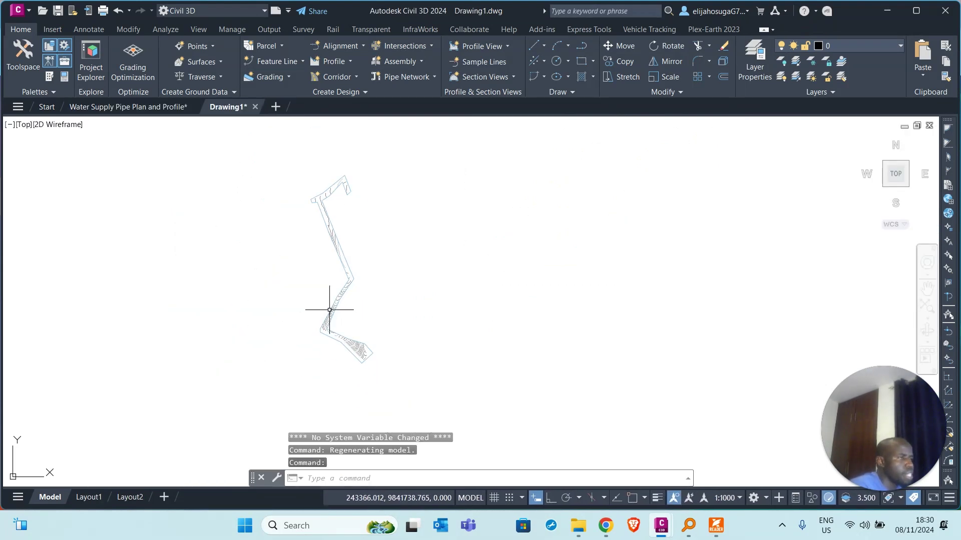
middle_drag(343, 321, 323, 348)
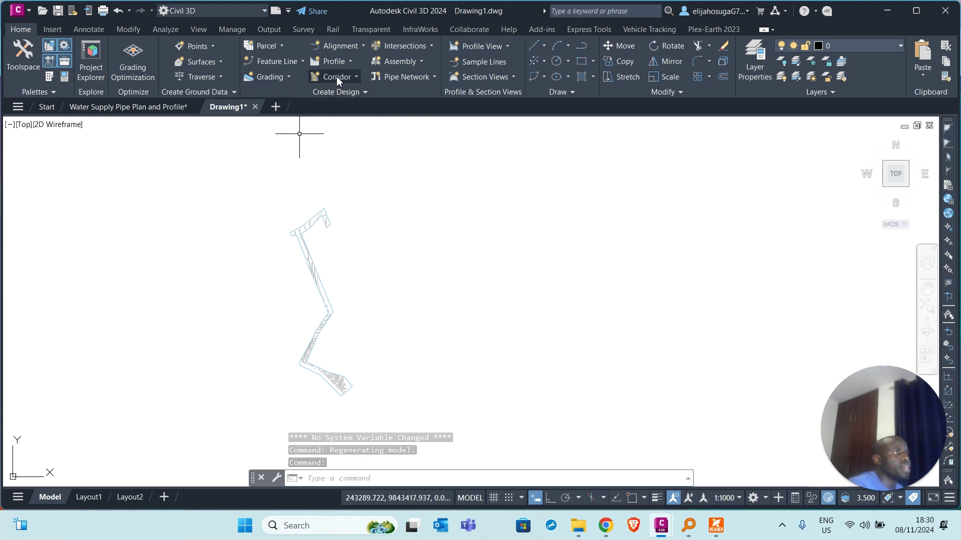
click(334, 44)
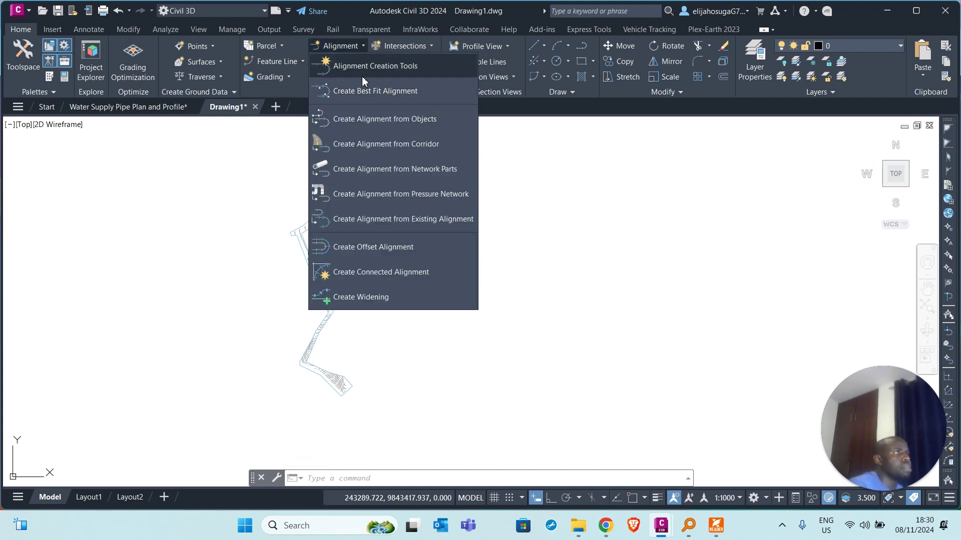
click(371, 120)
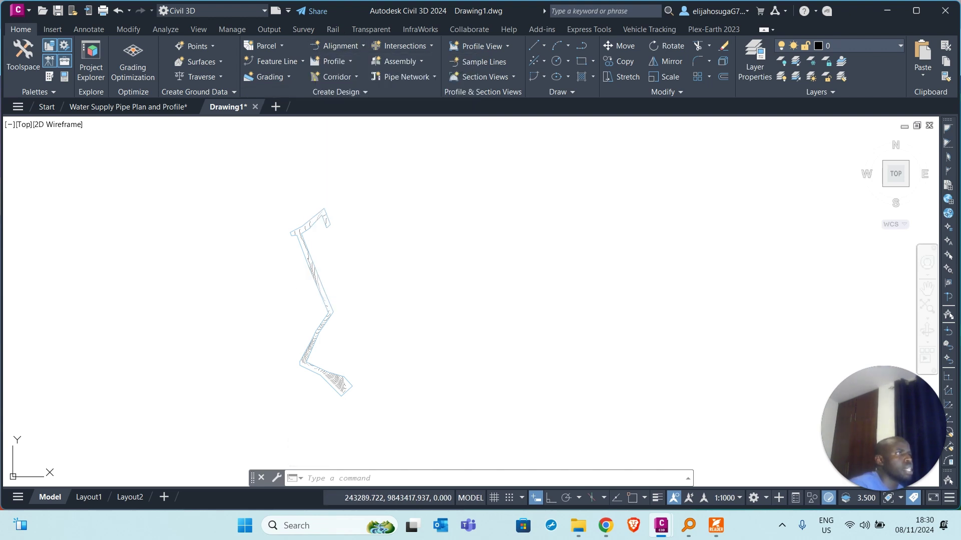
key(Escape)
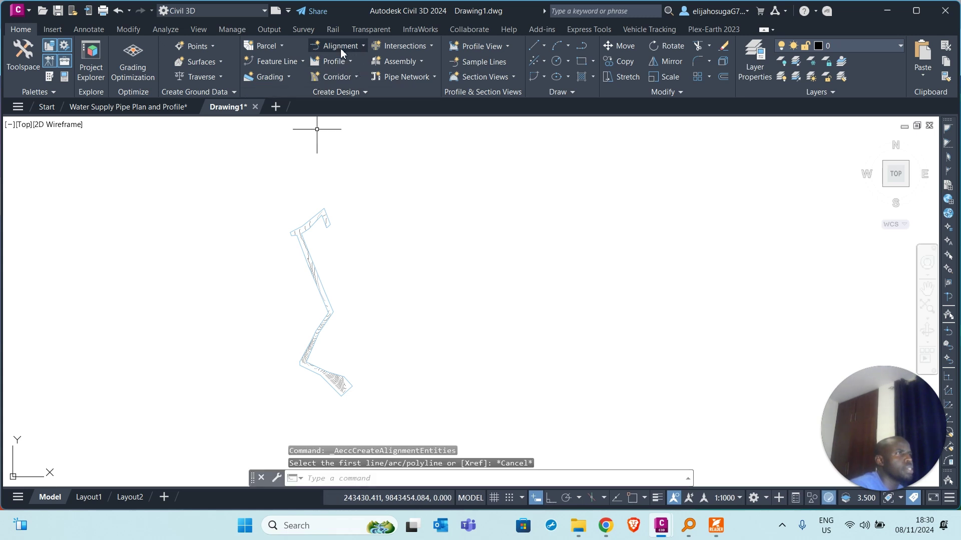
Step: Create a centerline layout alignment named "water Pipe", described as "300mm located in Nairobi", with the Proposed style and Major and Minor only labels
click(335, 46)
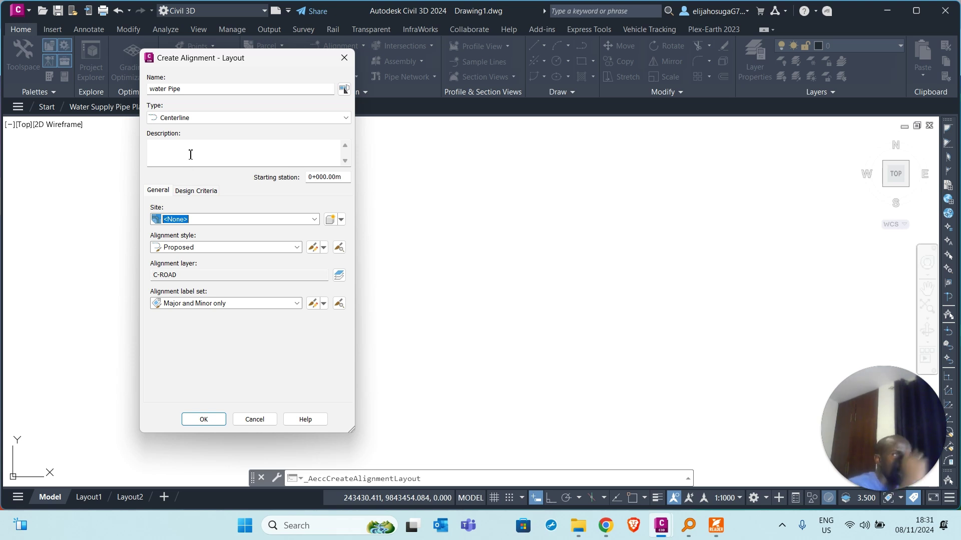
click(170, 148)
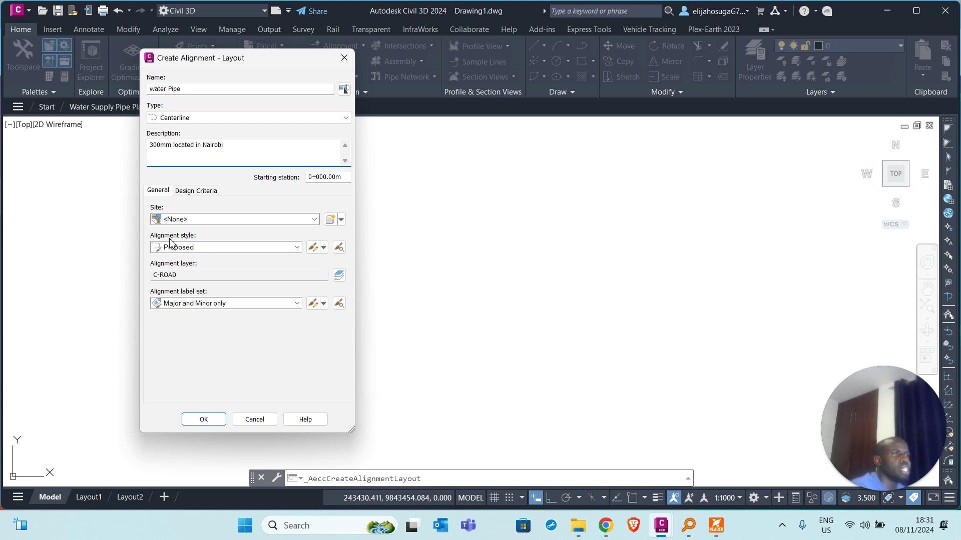
click(205, 248)
click(207, 249)
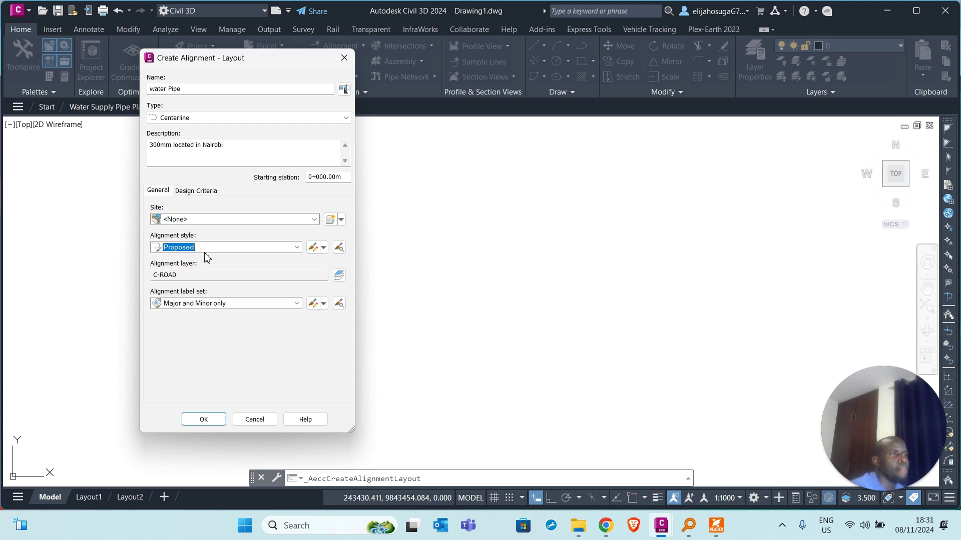
click(194, 303)
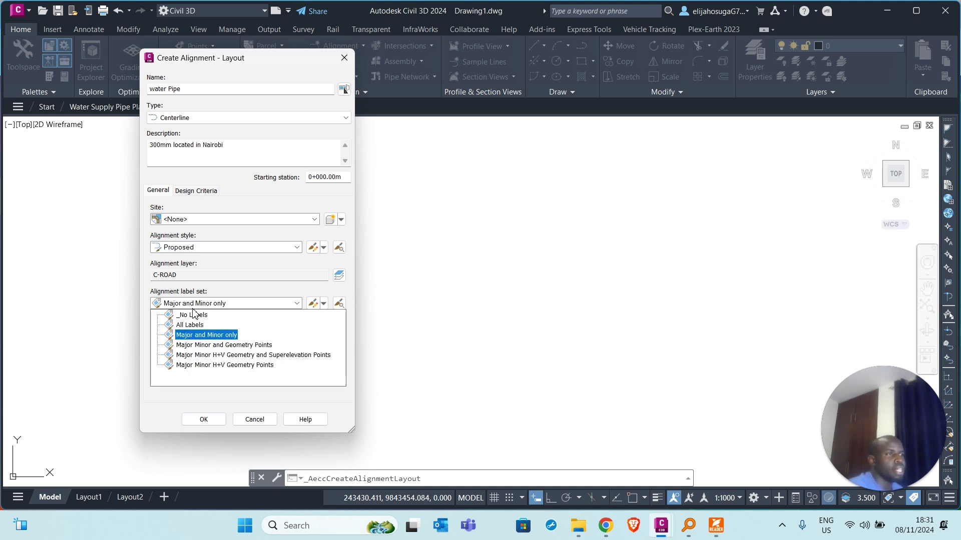
click(193, 310)
click(207, 192)
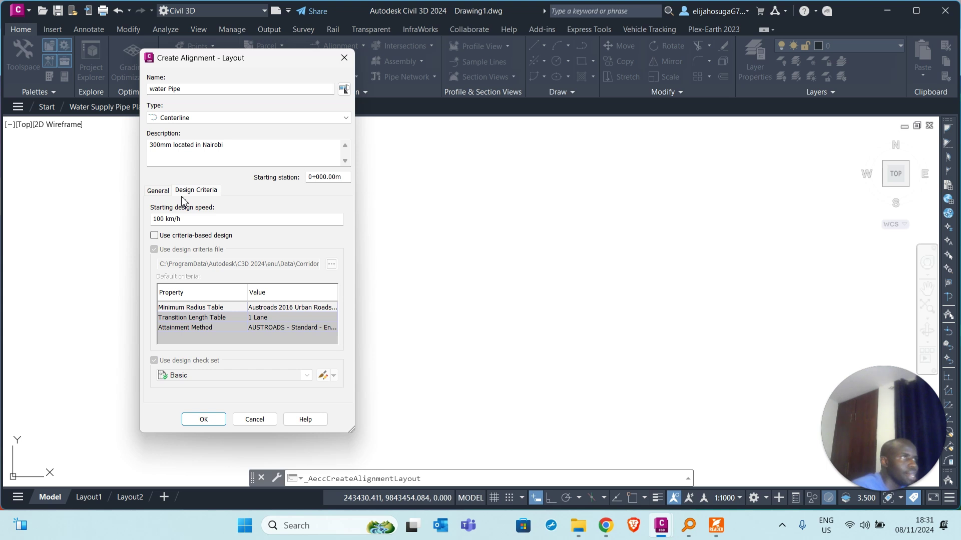
click(157, 191)
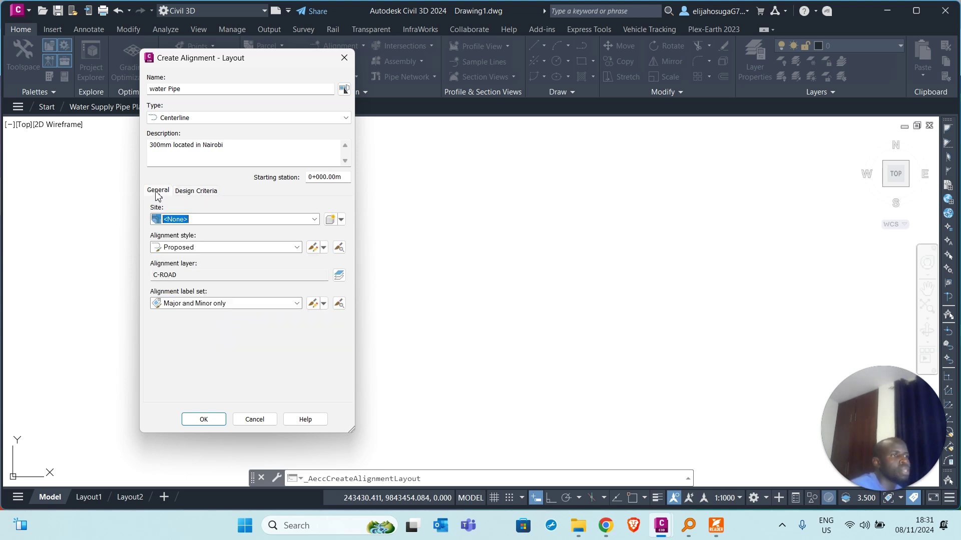
click(207, 421)
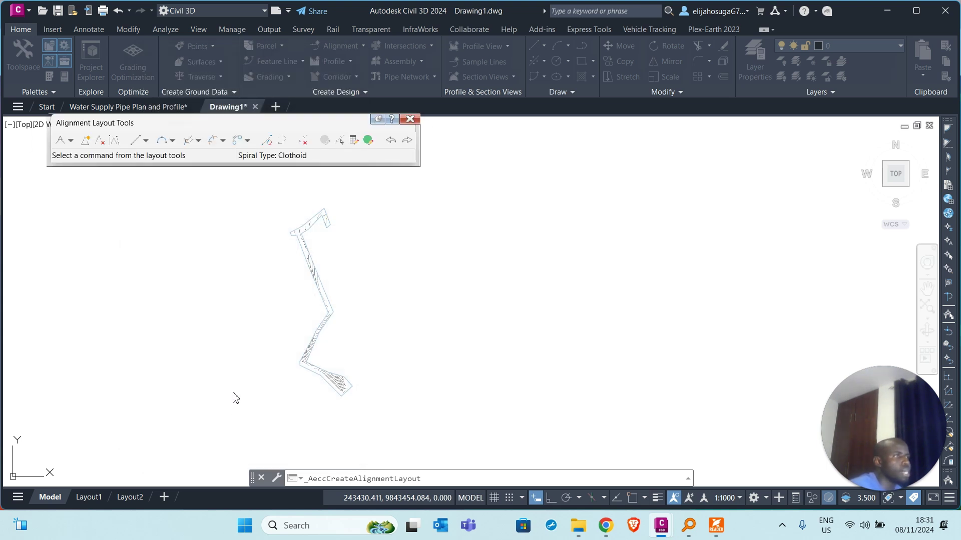
Step: Lay out the alignment with tangents and no curves from the surface's southeastern end, along the strip to its western bend
click(72, 141)
click(90, 153)
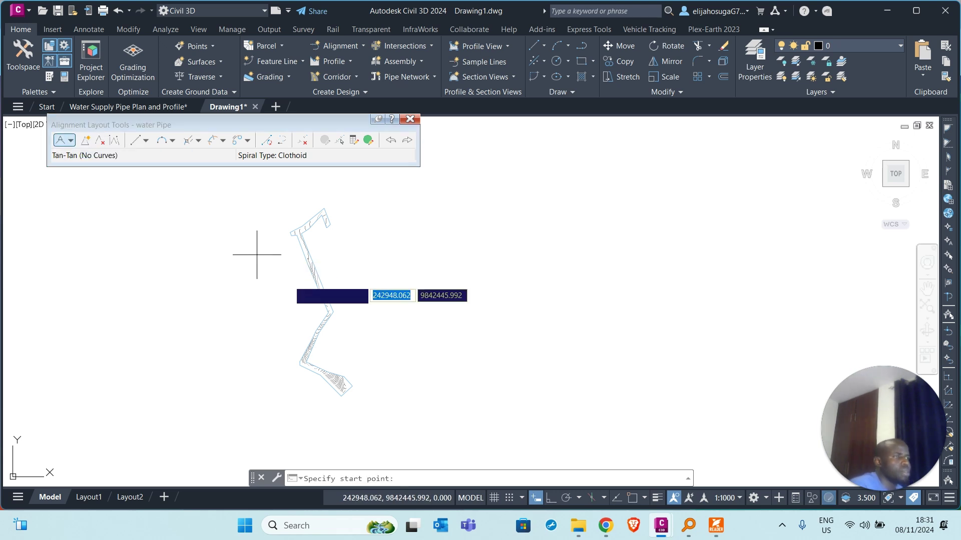
scroll(345, 381, up, 2)
scroll(353, 369, up, 3)
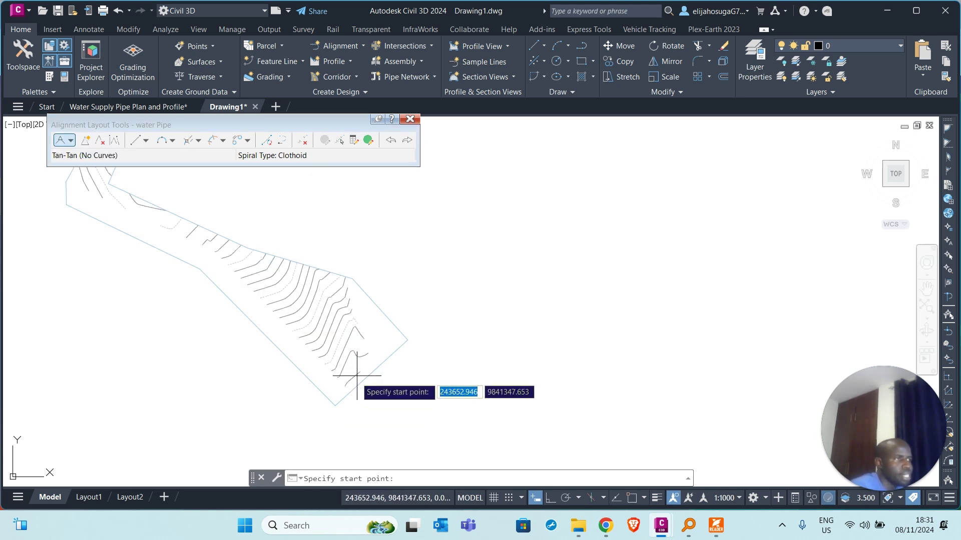
click(355, 379)
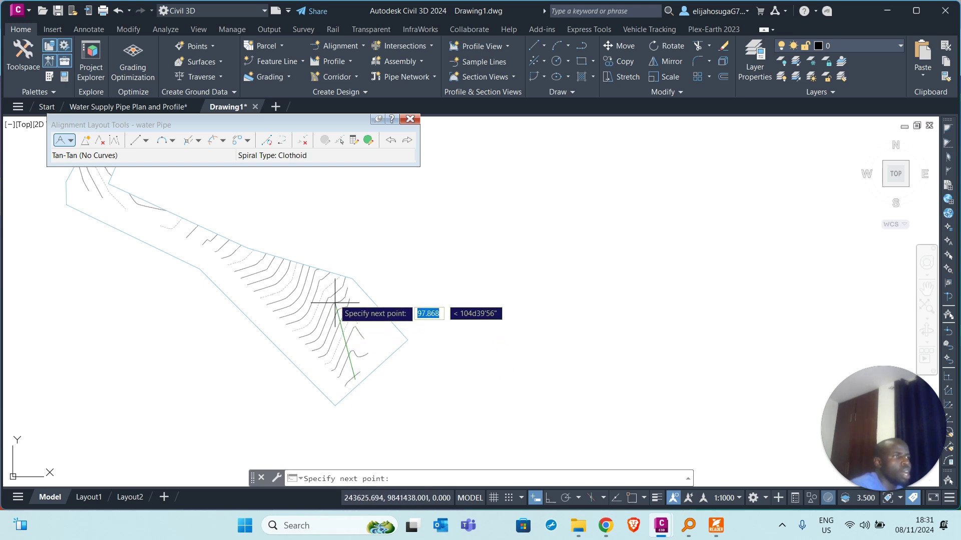
middle_drag(173, 225, 263, 289)
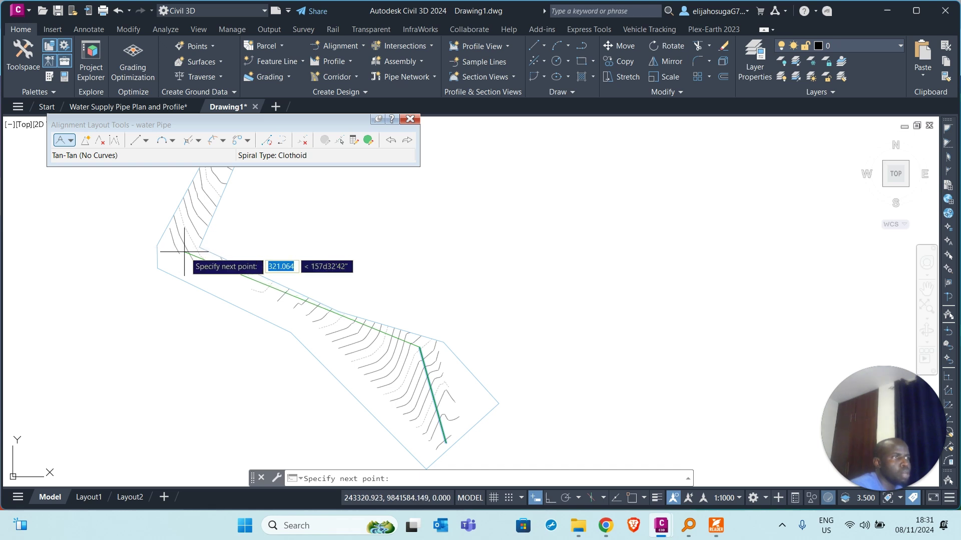
click(184, 244)
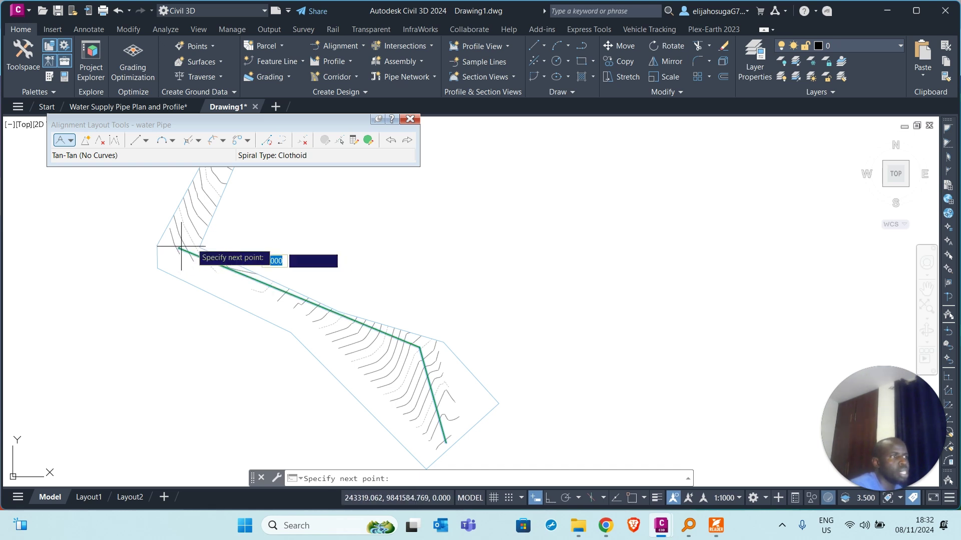
Step: Continue the alignment northeast from the western bend, adding a midway vertex in the narrow strip, up to the eastern bend
scroll(192, 420, down, 4)
scroll(204, 400, up, 4)
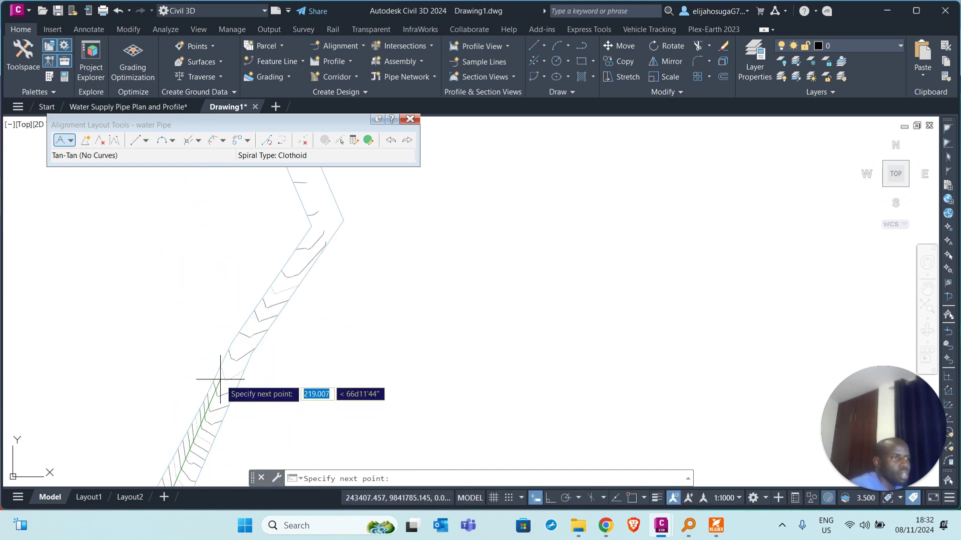
click(239, 351)
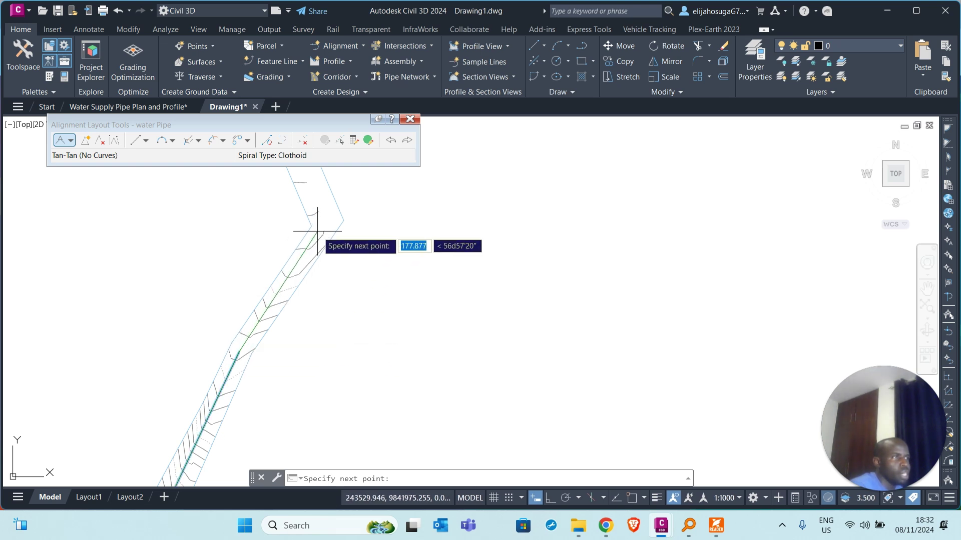
middle_drag(313, 219, 380, 463)
Step: Extend the alignment northwest from the eastern bend with an intermediate vertex, up to the surface's northwestern corner
scroll(300, 272, up, 3)
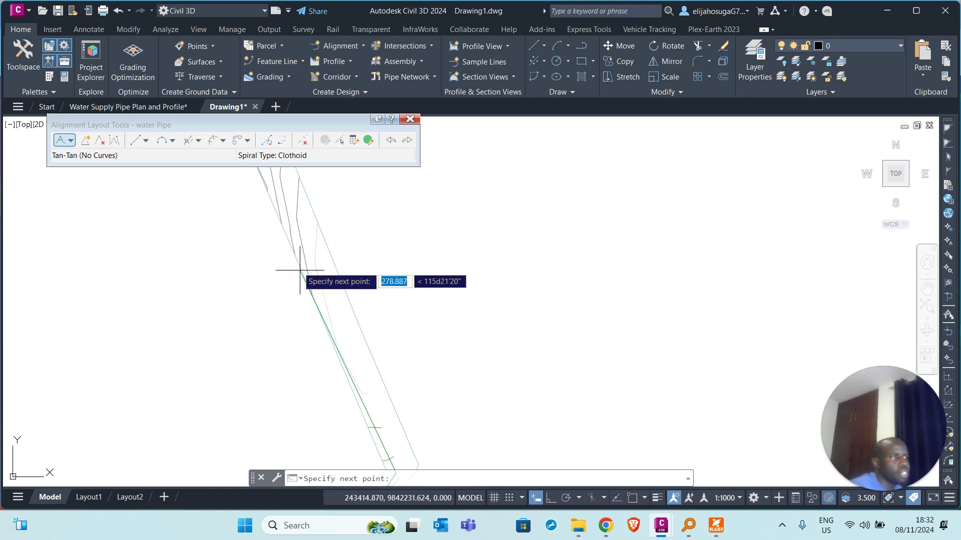
middle_drag(321, 299, 343, 338)
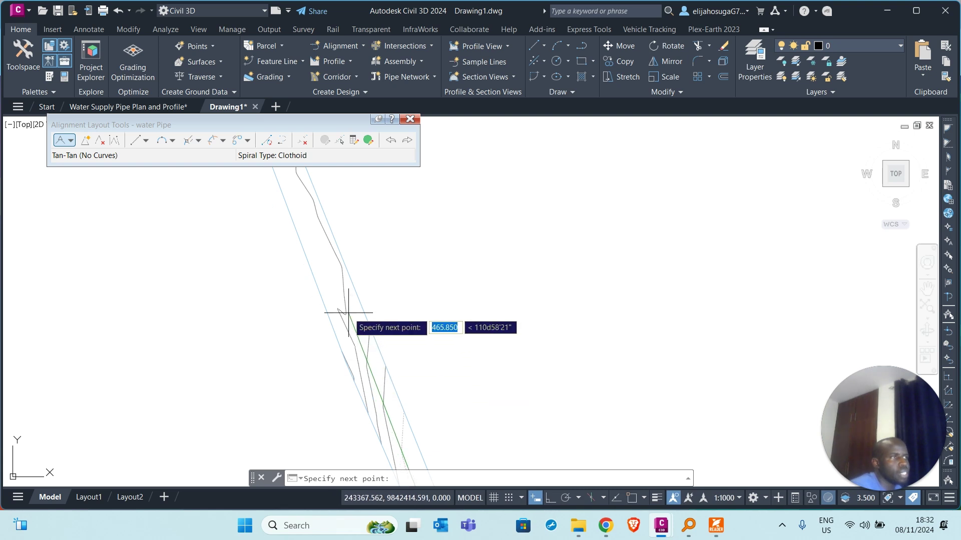
scroll(340, 303, down, 2)
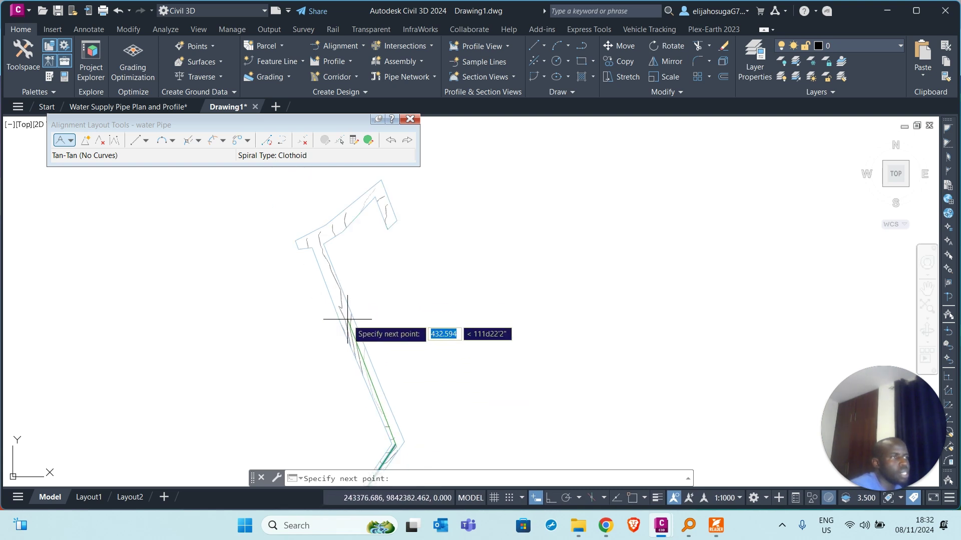
click(352, 343)
scroll(321, 255, up, 4)
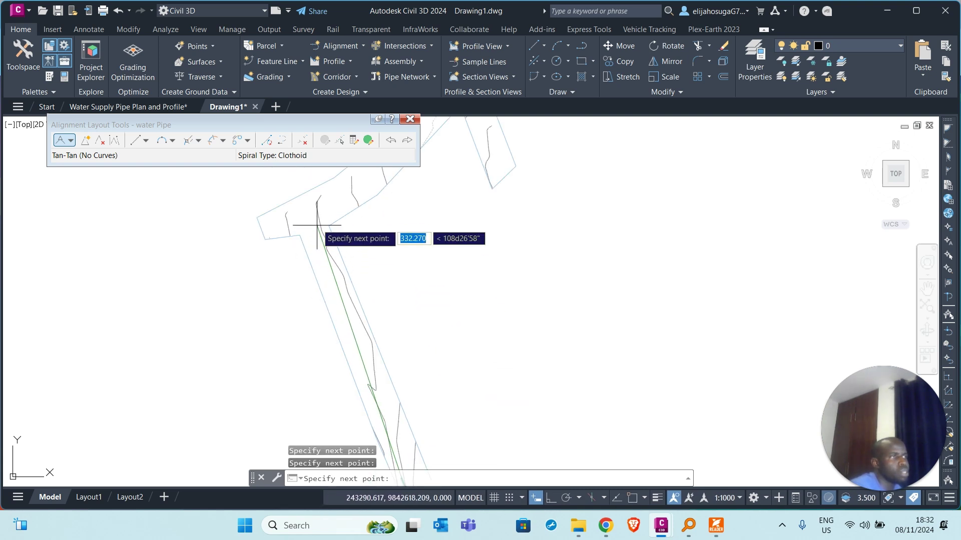
click(314, 210)
Step: Carry the alignment northeast to the surface's topmost corner and down to the end of the short arm, and finish the layout
scroll(314, 209, down, 3)
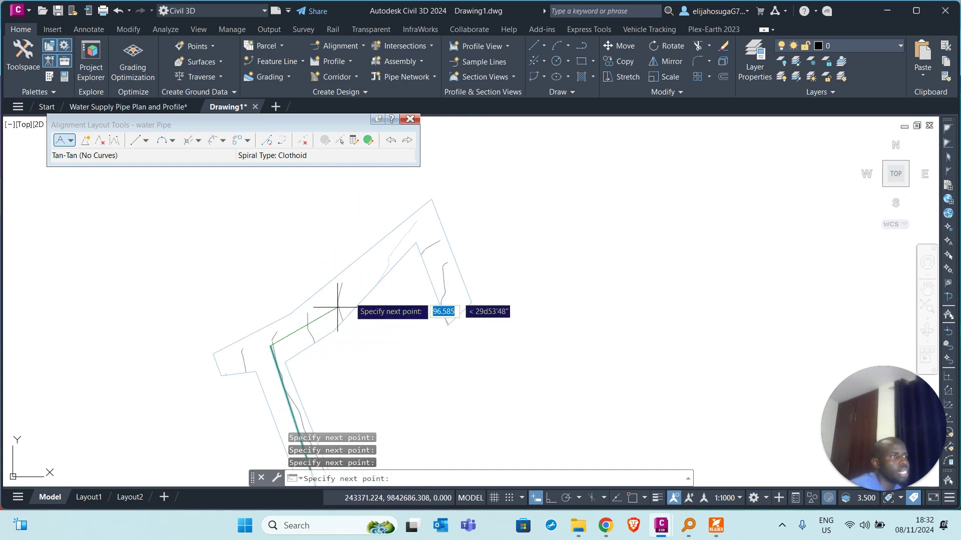
click(425, 224)
click(451, 308)
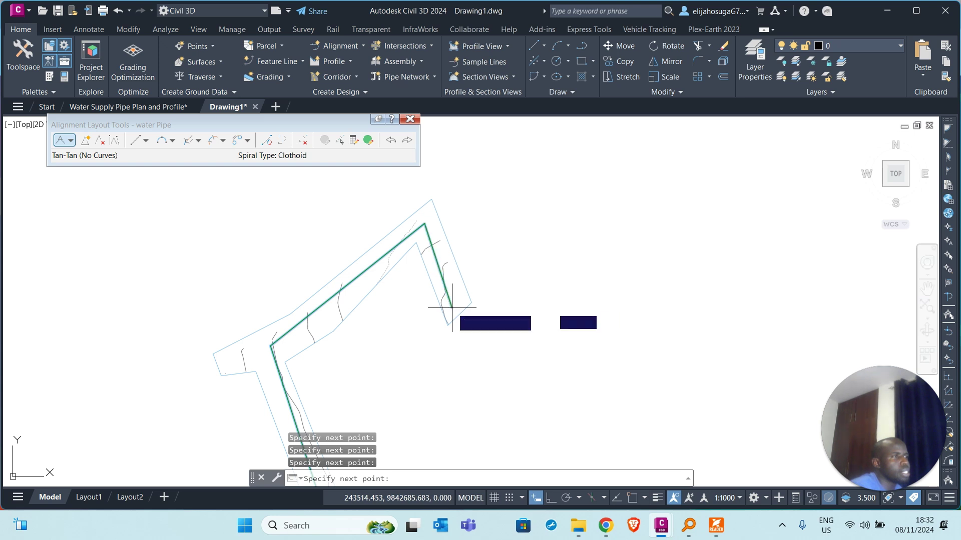
key(Return)
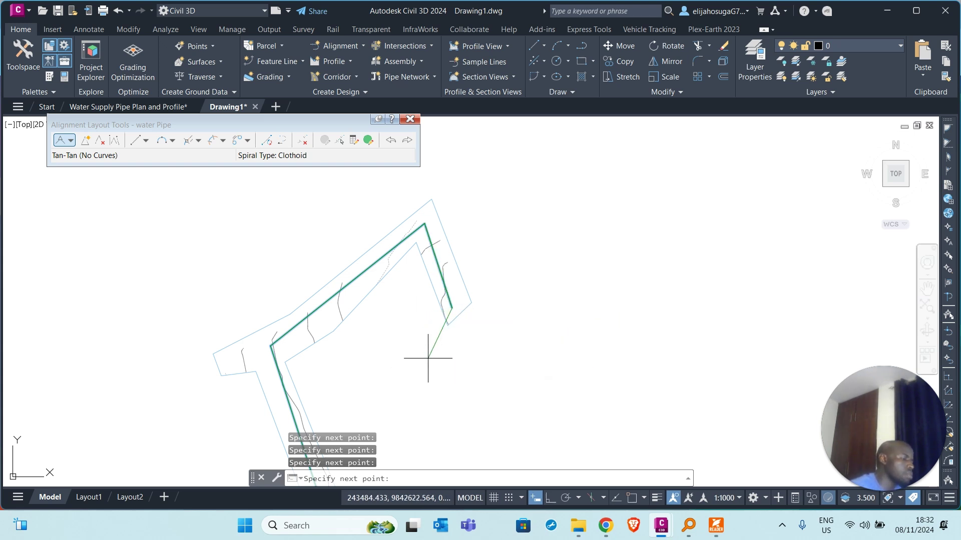
Step: Examine the station labels along the whole alignment and close the alignment layout tools
scroll(386, 246, up, 6)
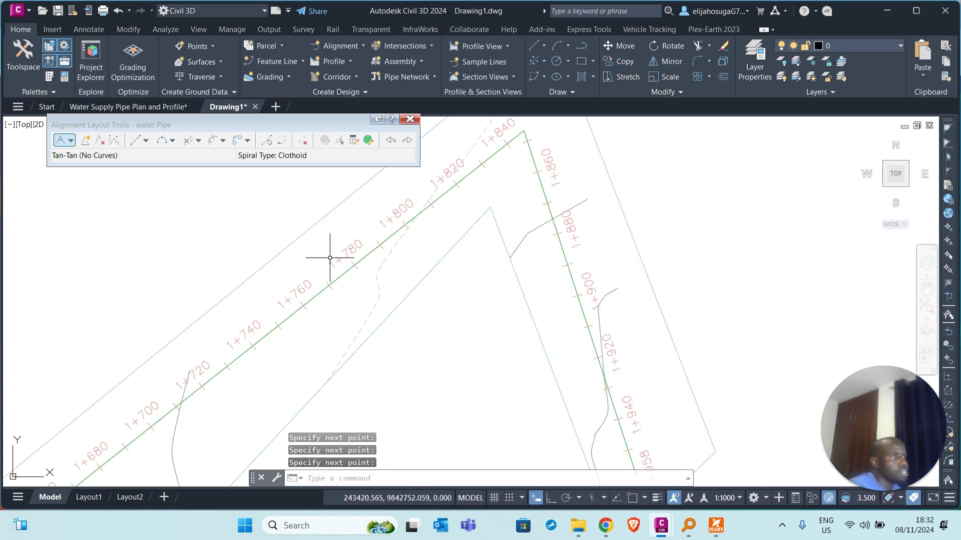
scroll(350, 257, down, 6)
scroll(430, 265, up, 3)
scroll(446, 325, down, 4)
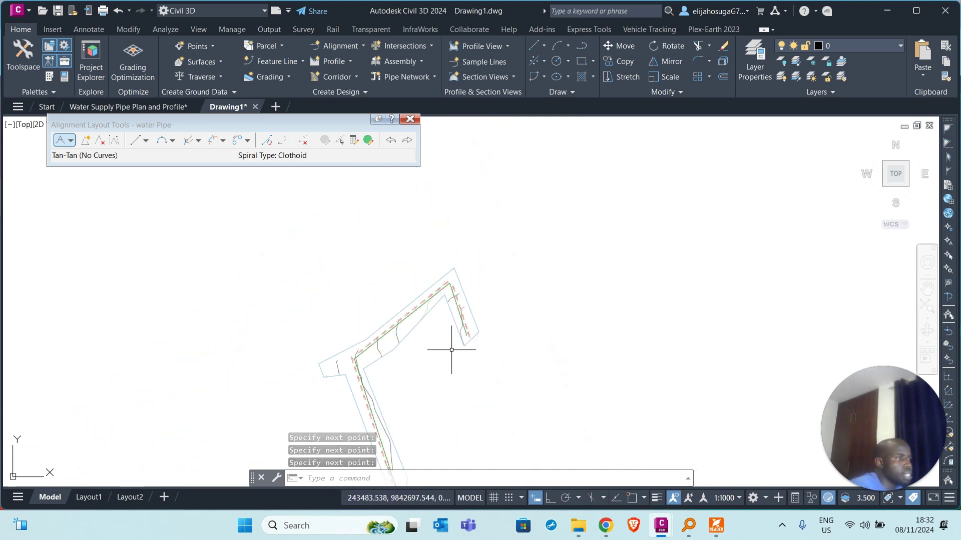
scroll(392, 210, down, 3)
scroll(375, 307, up, 3)
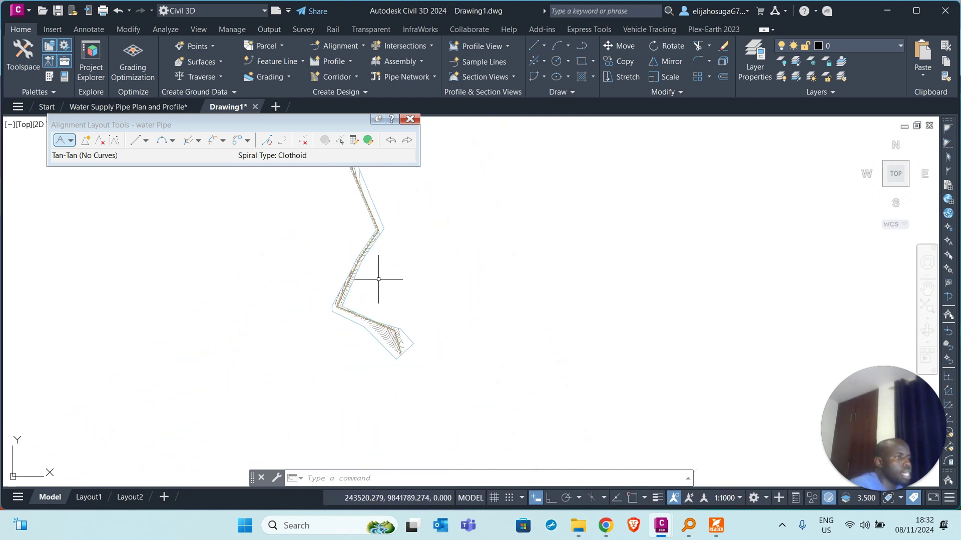
scroll(396, 335, up, 4)
scroll(386, 296, down, 5)
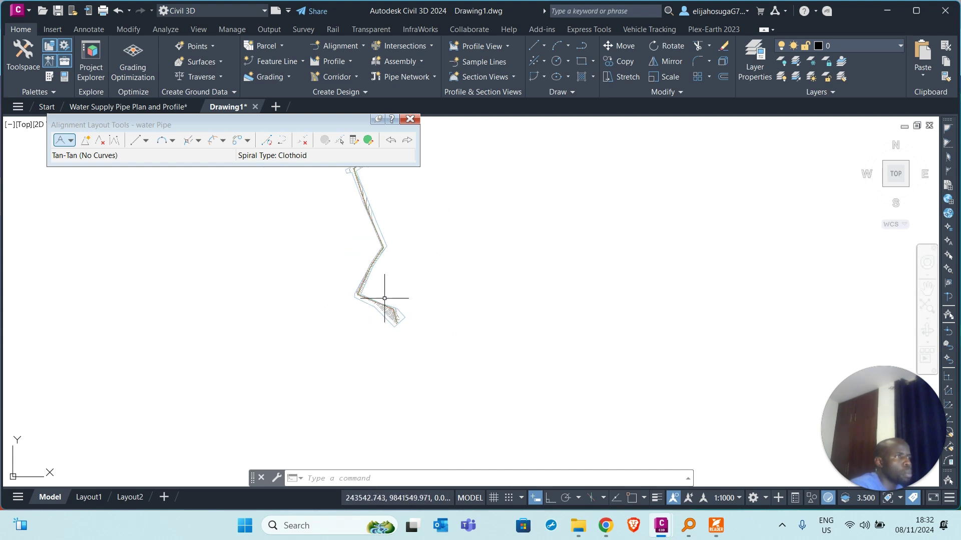
scroll(357, 357, up, 3)
scroll(334, 262, up, 4)
scroll(346, 271, down, 3)
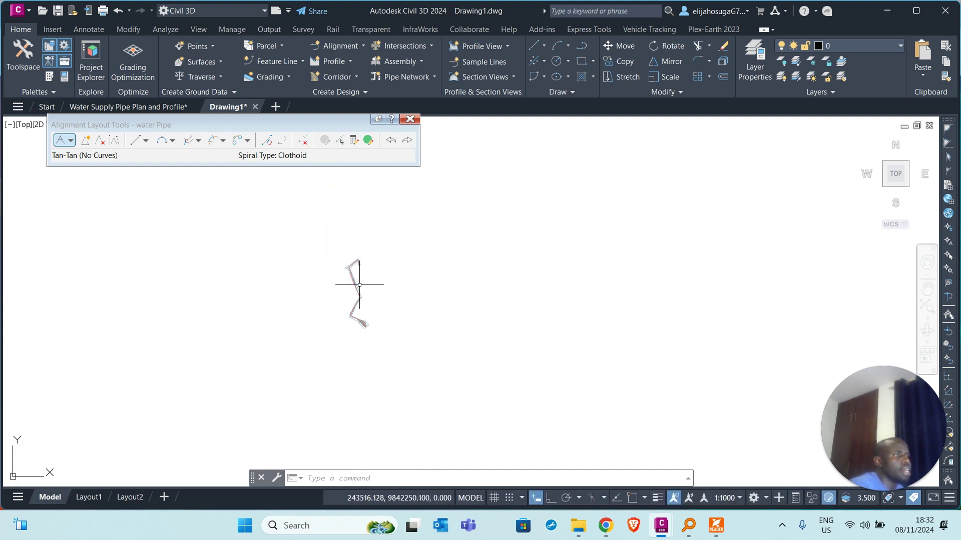
scroll(333, 311, up, 2)
scroll(305, 306, up, 1)
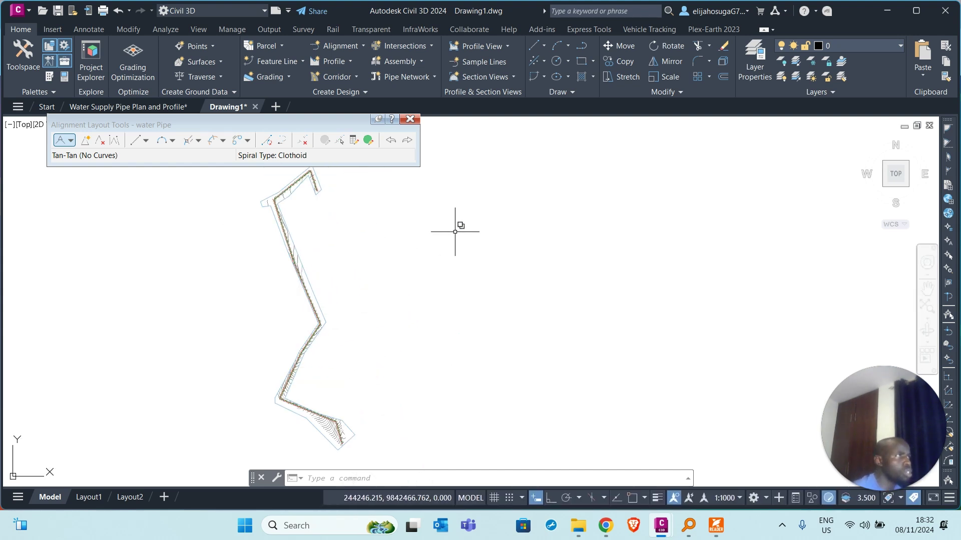
key(Escape)
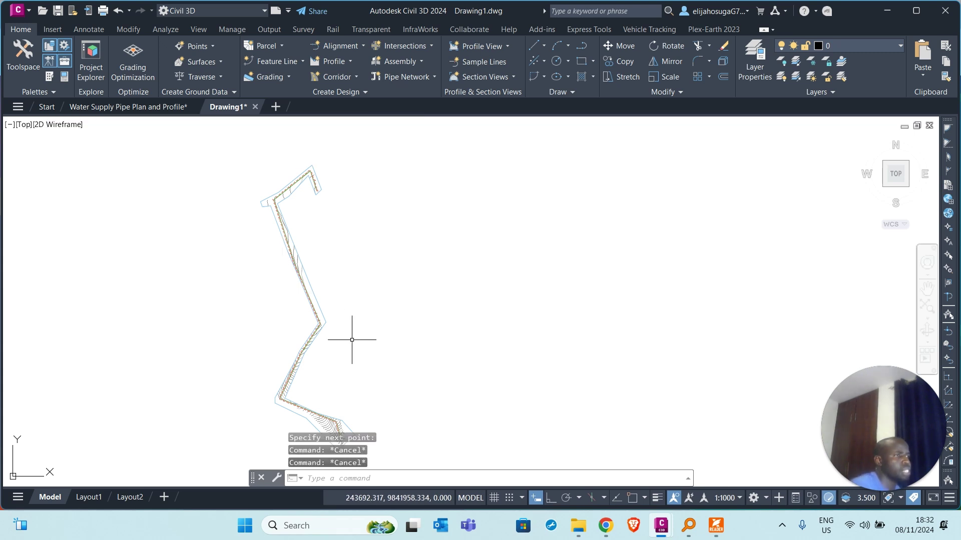
Step: Select the water Pipe alignment and add a surface profile sampled from the rmain (1) surface along its full length
scroll(315, 343, up, 4)
scroll(298, 313, down, 2)
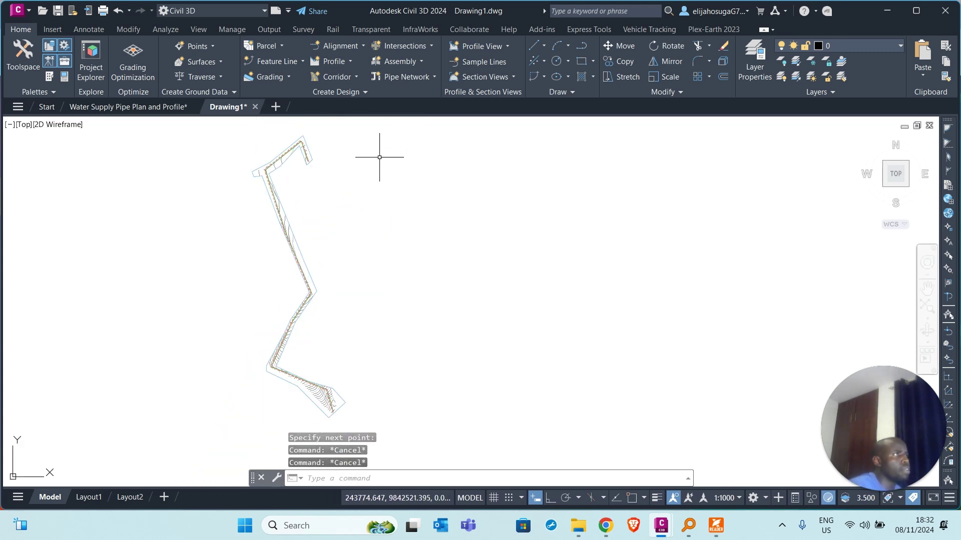
scroll(265, 193, up, 5)
scroll(289, 268, up, 3)
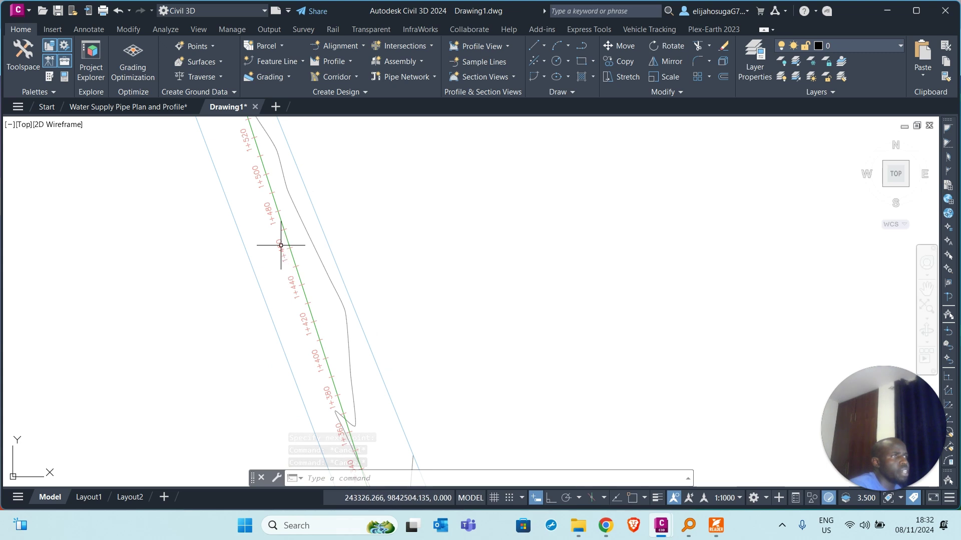
click(287, 242)
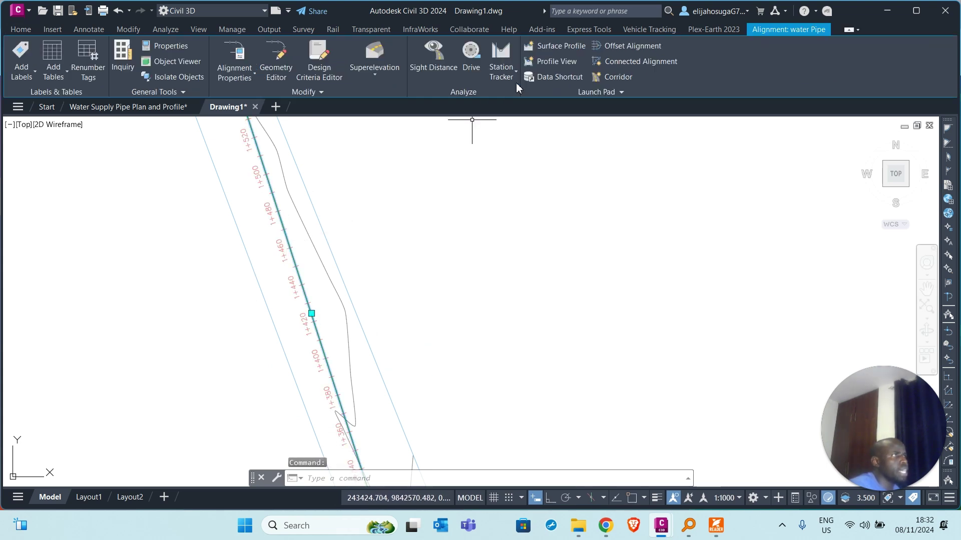
scroll(445, 134, down, 5)
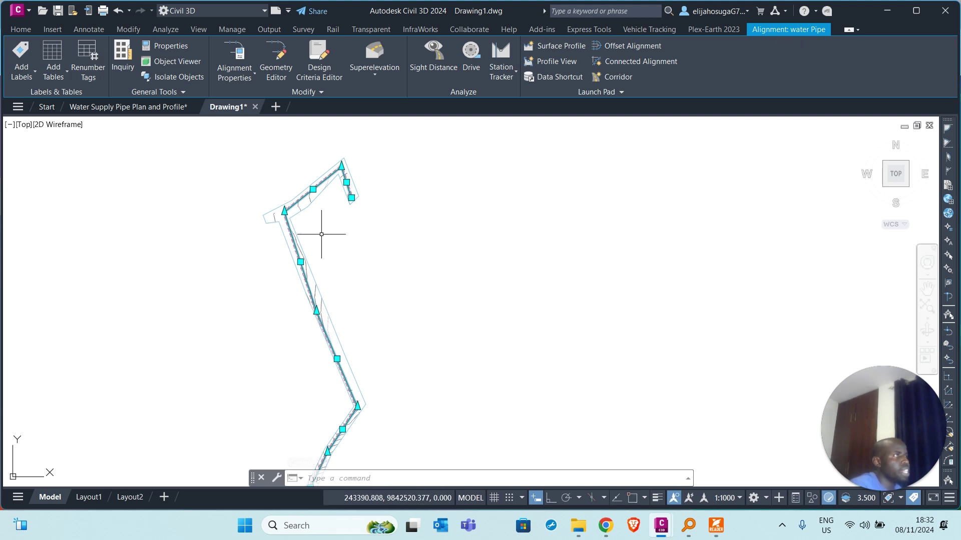
click(554, 50)
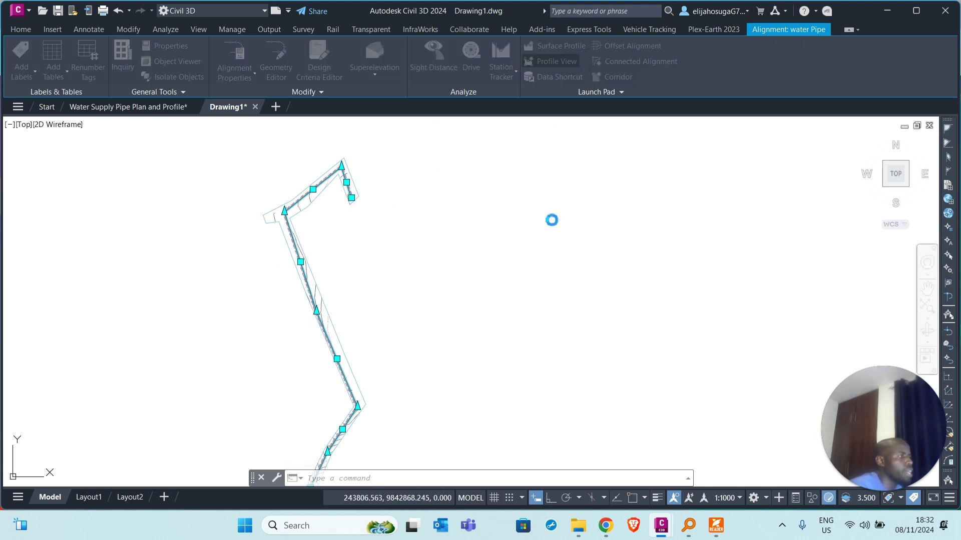
click(634, 246)
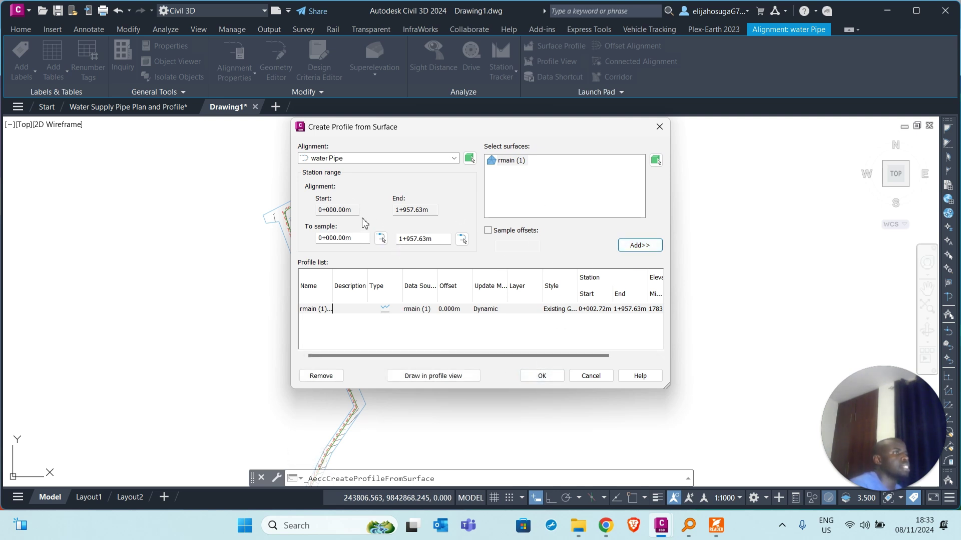
Step: Draw the surface profile in a profile view with the Profile View style, placed in the empty area east of the surface
click(443, 373)
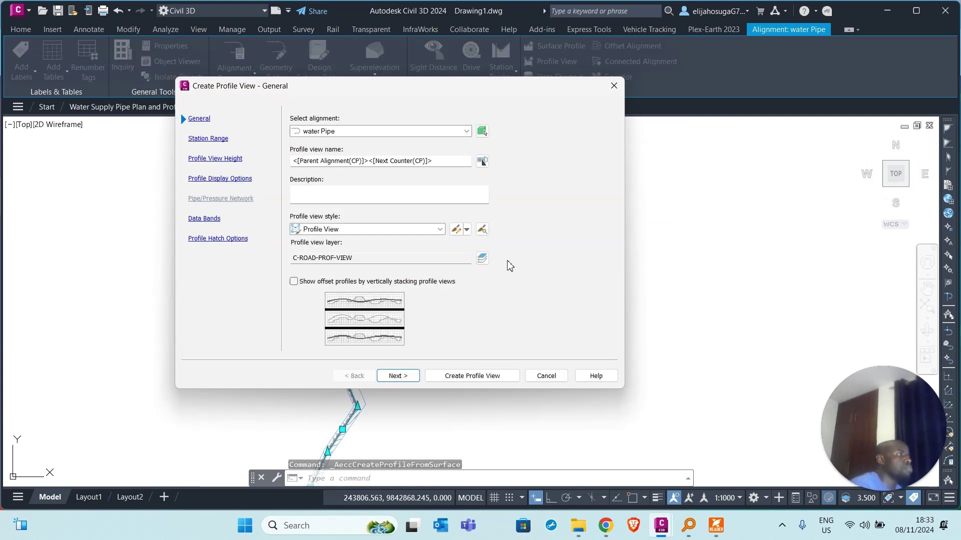
click(470, 376)
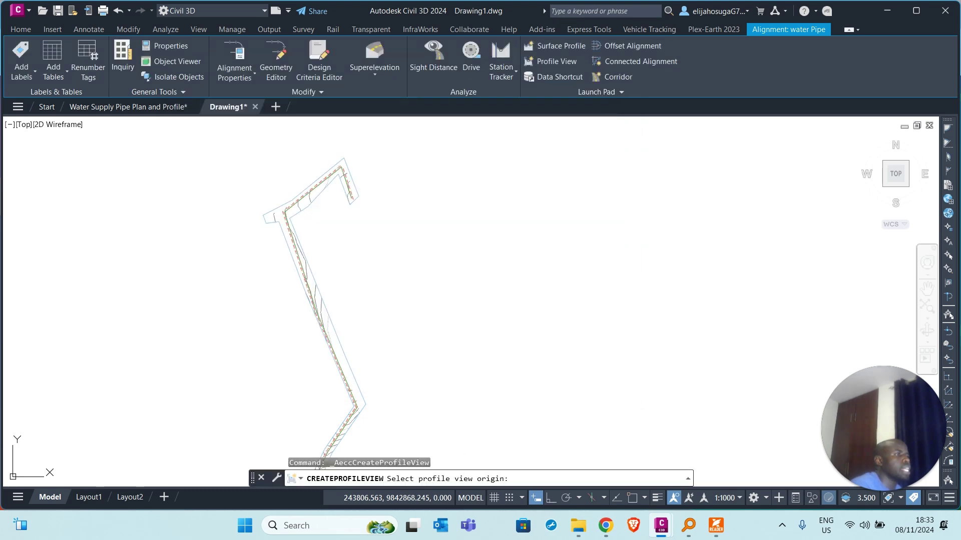
scroll(440, 280, down, 5)
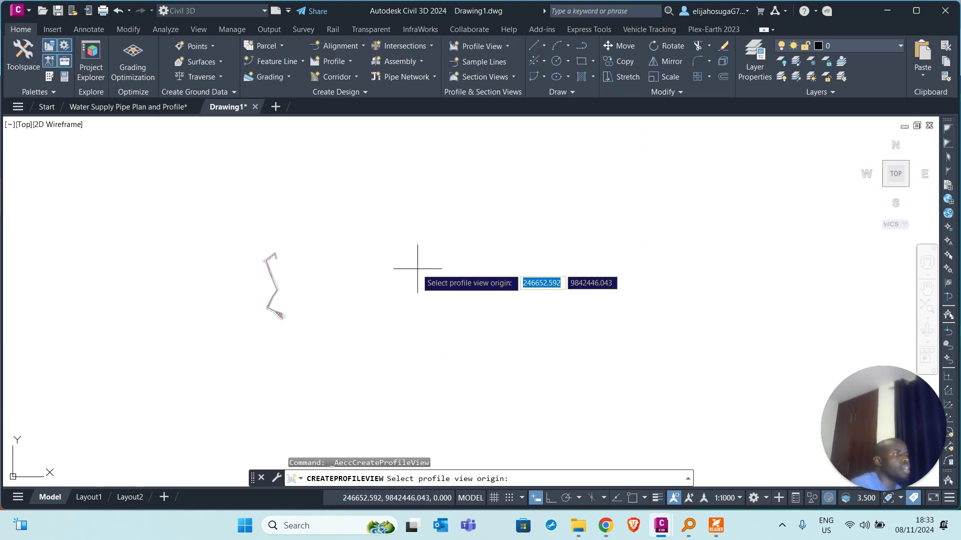
click(412, 268)
Step: Examine the ground profile line and grid along the new profile view
scroll(448, 259, up, 10)
scroll(447, 259, down, 4)
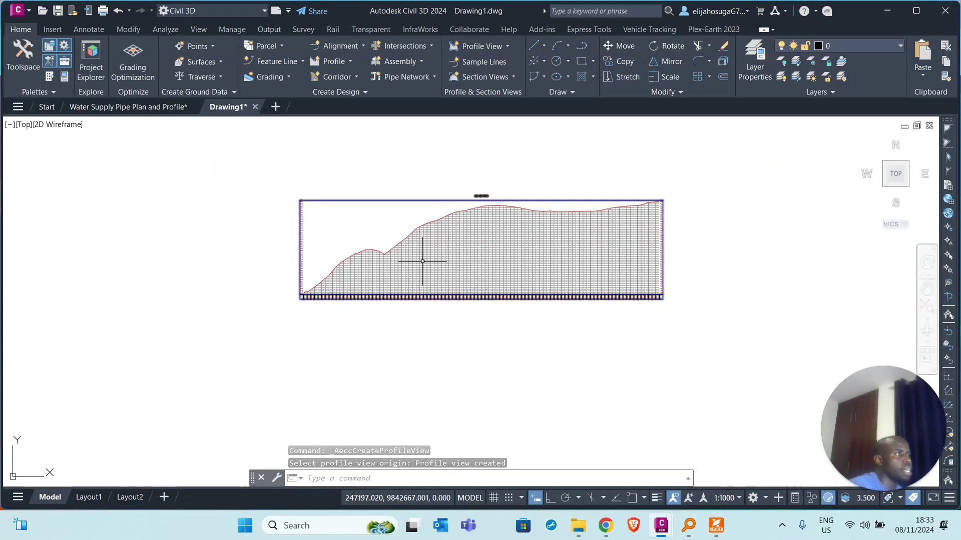
scroll(422, 259, up, 7)
scroll(384, 256, down, 5)
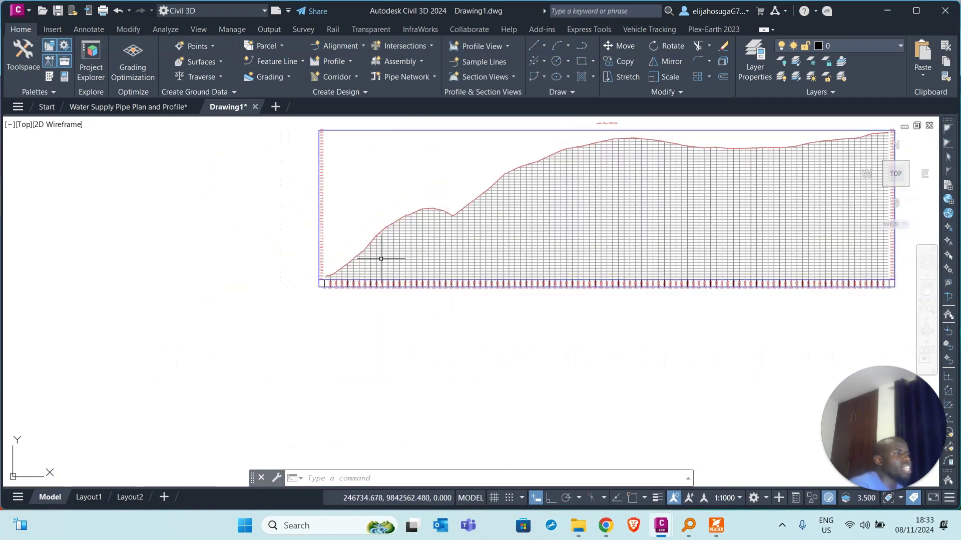
scroll(429, 265, up, 8)
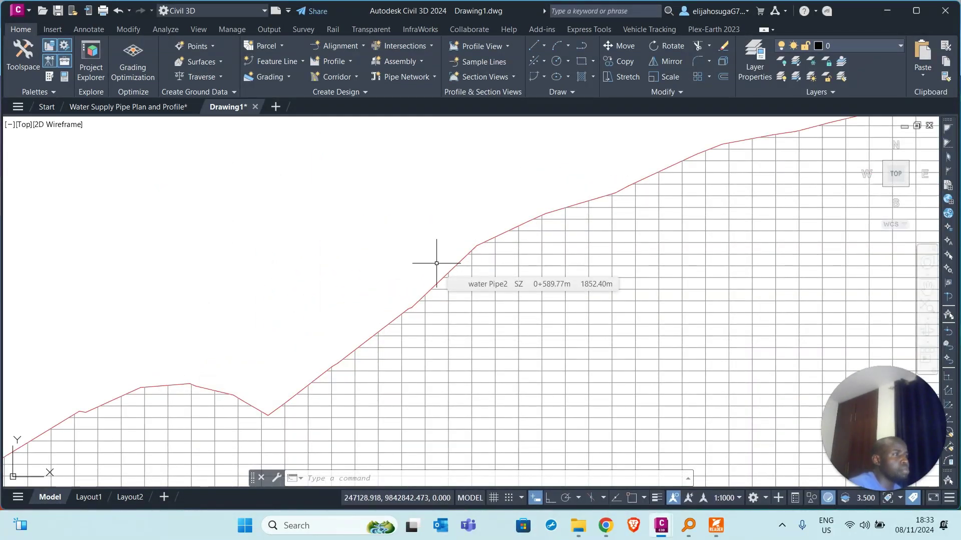
scroll(435, 260, down, 5)
scroll(415, 283, up, 6)
scroll(405, 294, up, 2)
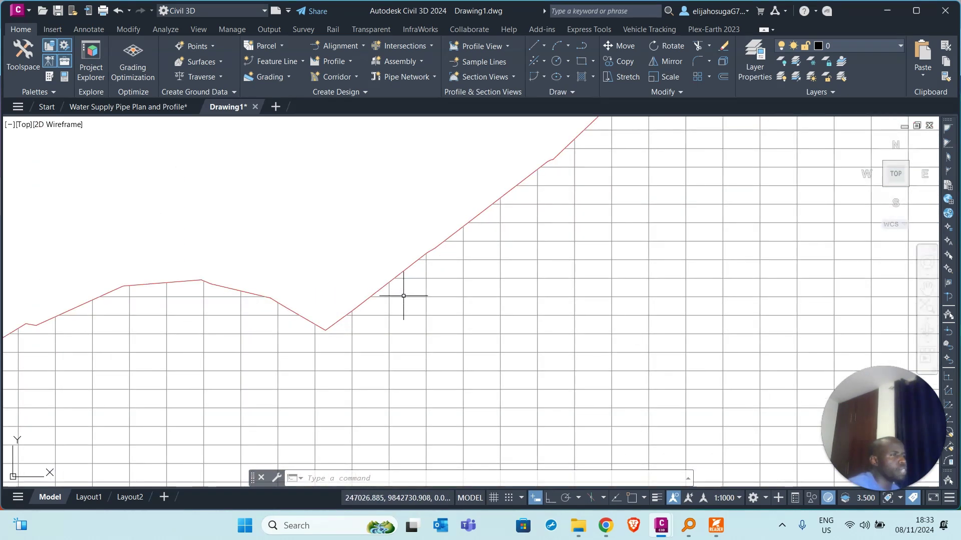
scroll(407, 294, down, 3)
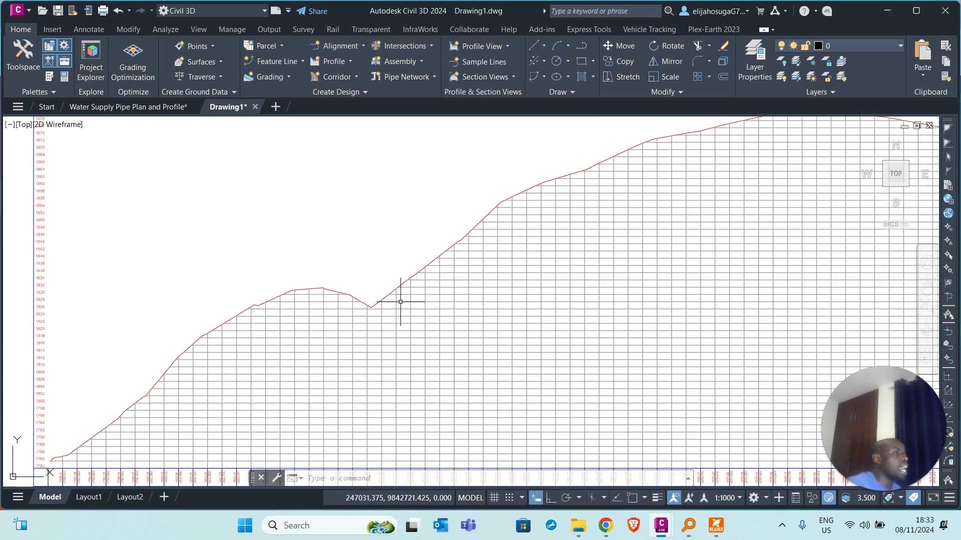
Step: Set the update mode of the rmain (1) surface profile to Static in its profile properties
scroll(390, 301, up, 2)
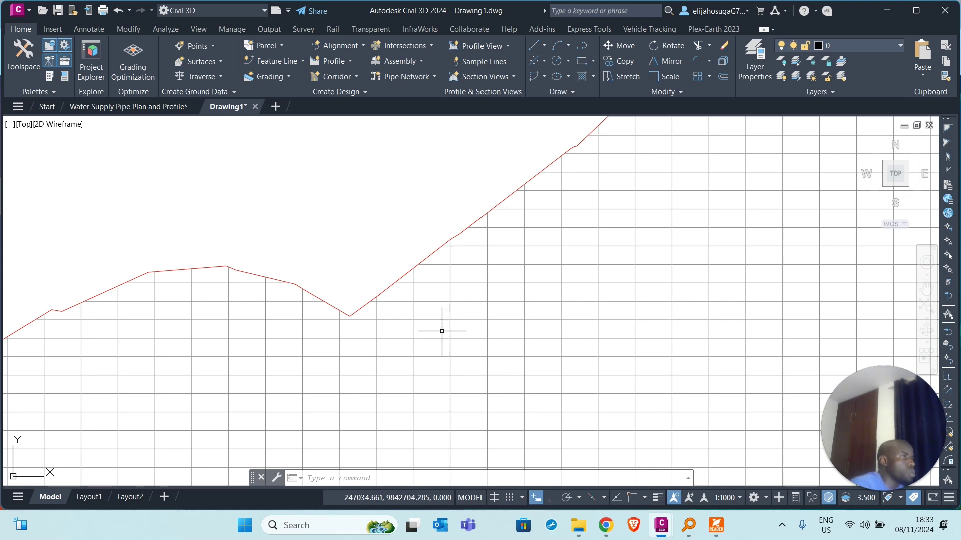
scroll(442, 331, down, 5)
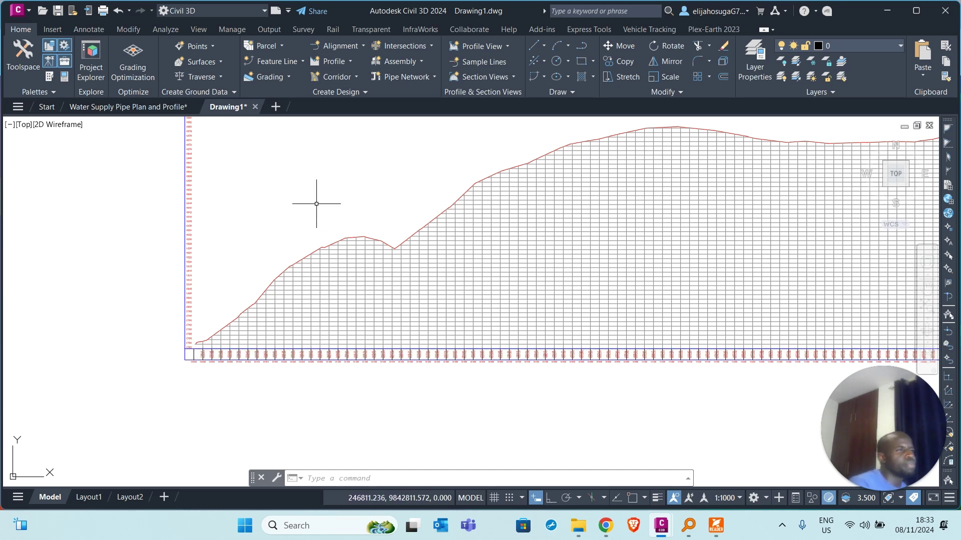
scroll(376, 240, up, 10)
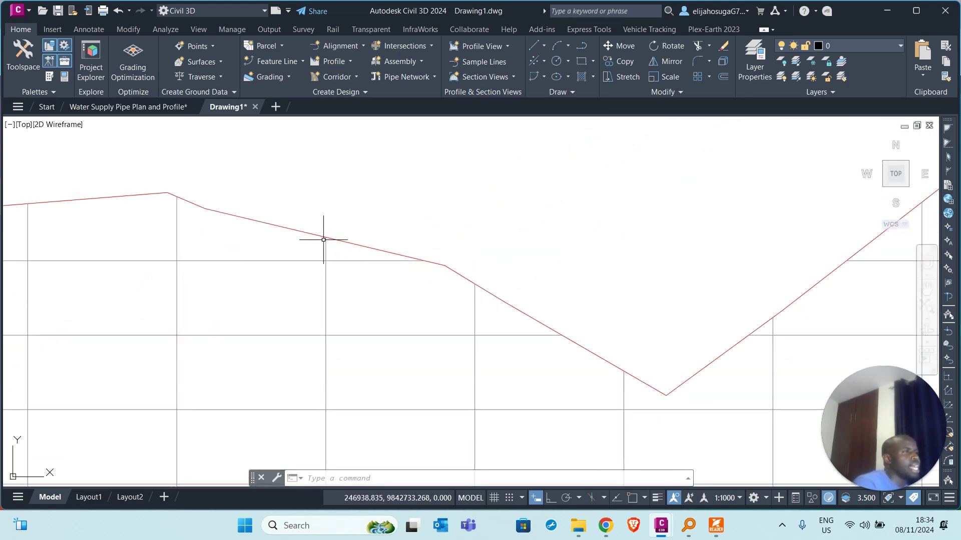
click(268, 216)
scroll(423, 189, down, 5)
right_click(426, 188)
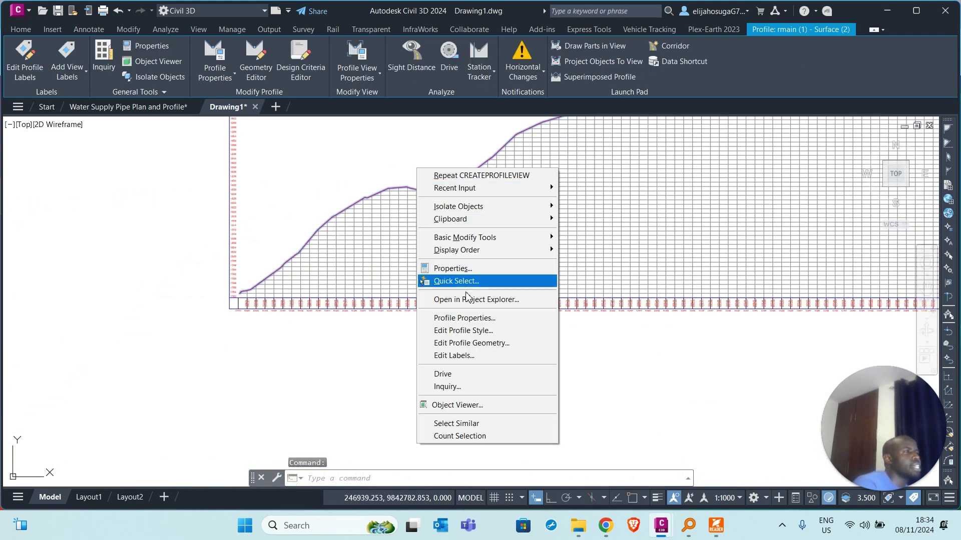
click(453, 318)
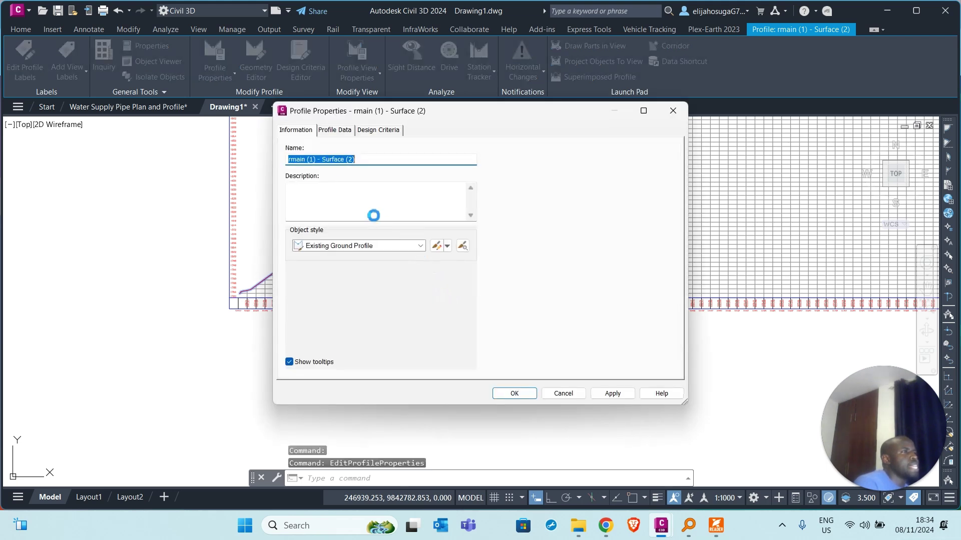
click(336, 131)
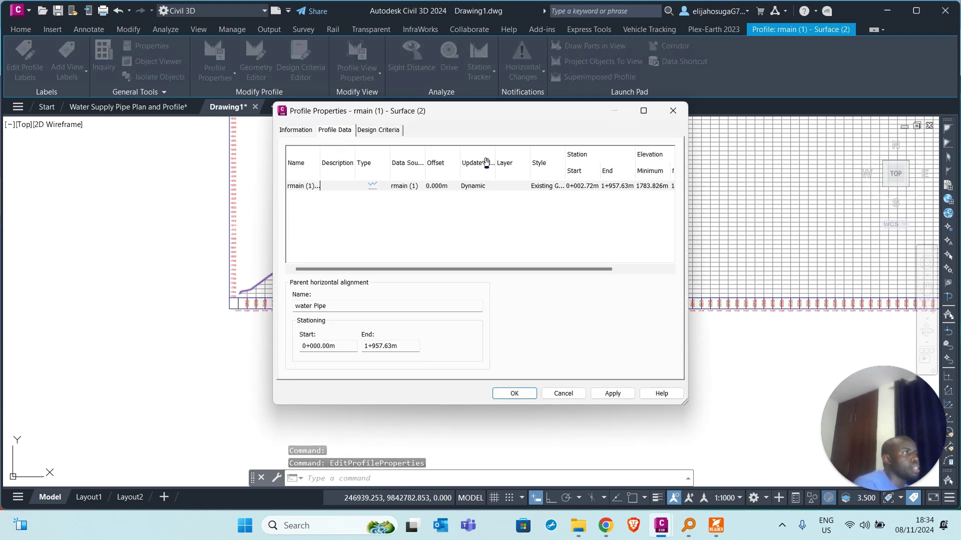
click(475, 192)
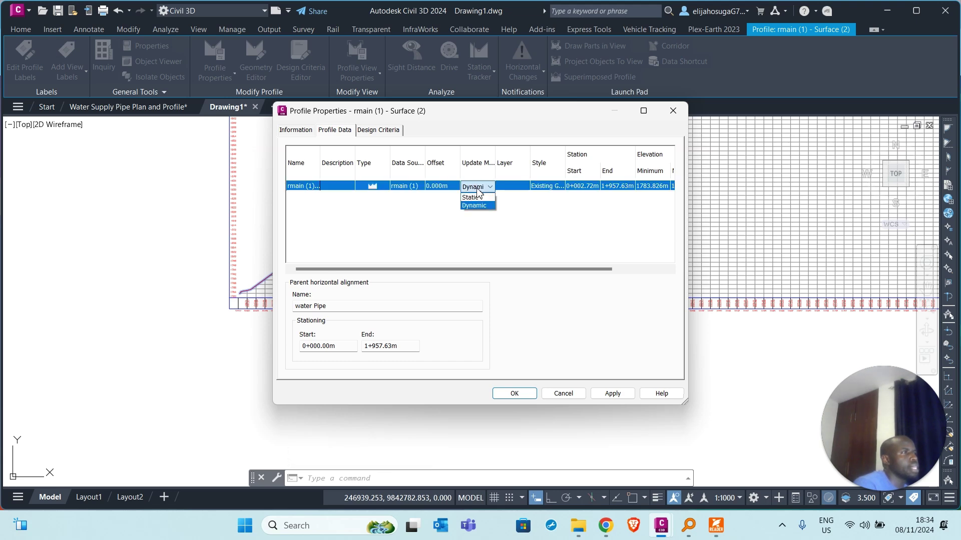
click(478, 198)
click(614, 393)
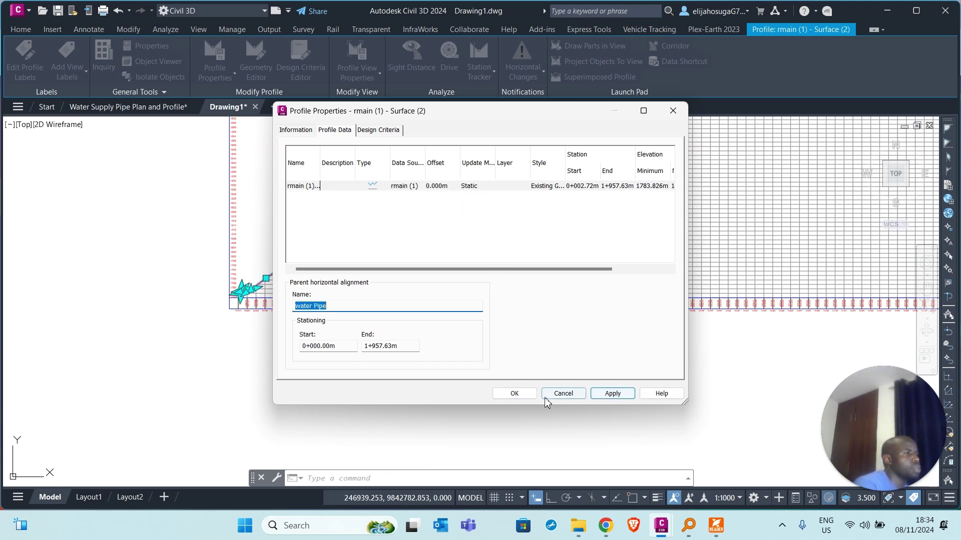
click(514, 393)
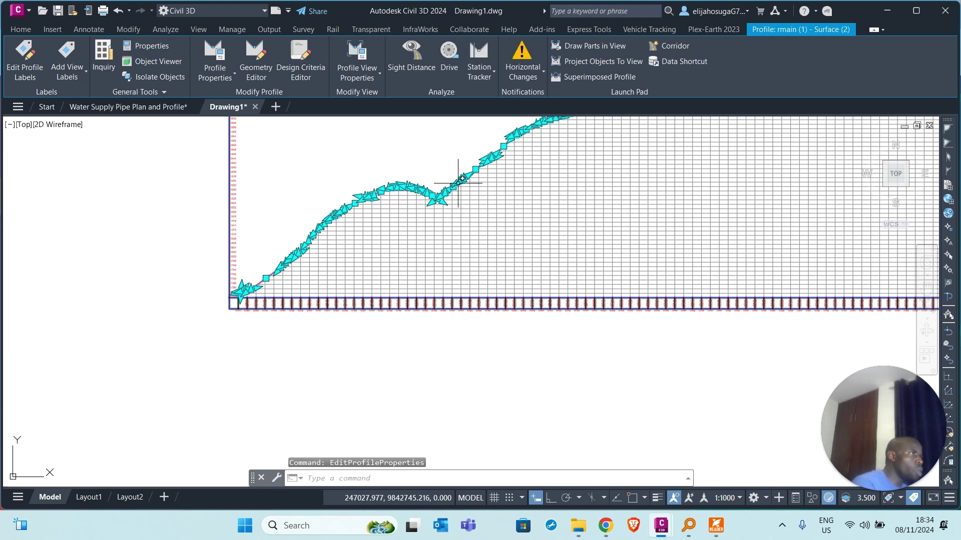
Step: Open the surface profile in the profile layout tools and copy its data for all PVIs into a new profile
scroll(501, 263, down, 3)
scroll(501, 263, down, 3)
scroll(501, 263, up, 8)
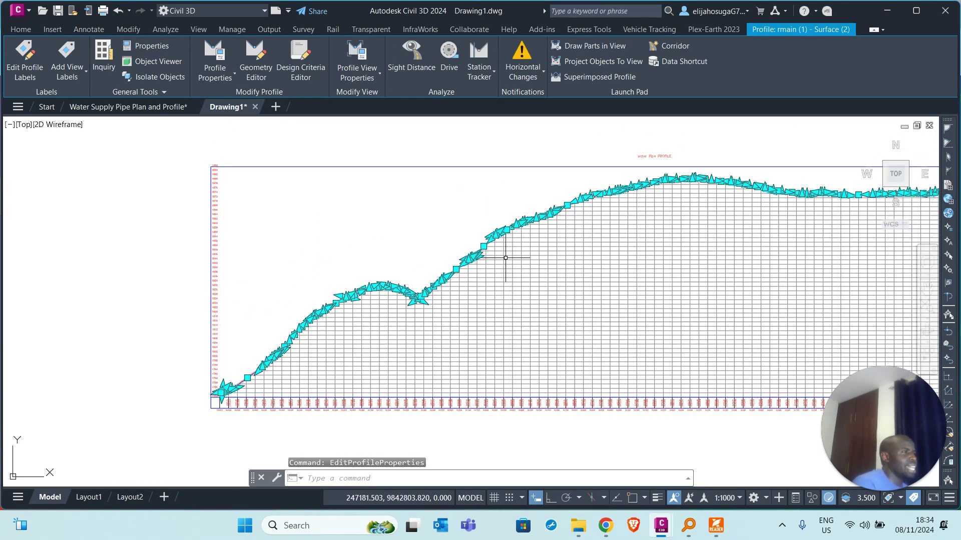
scroll(502, 250, down, 4)
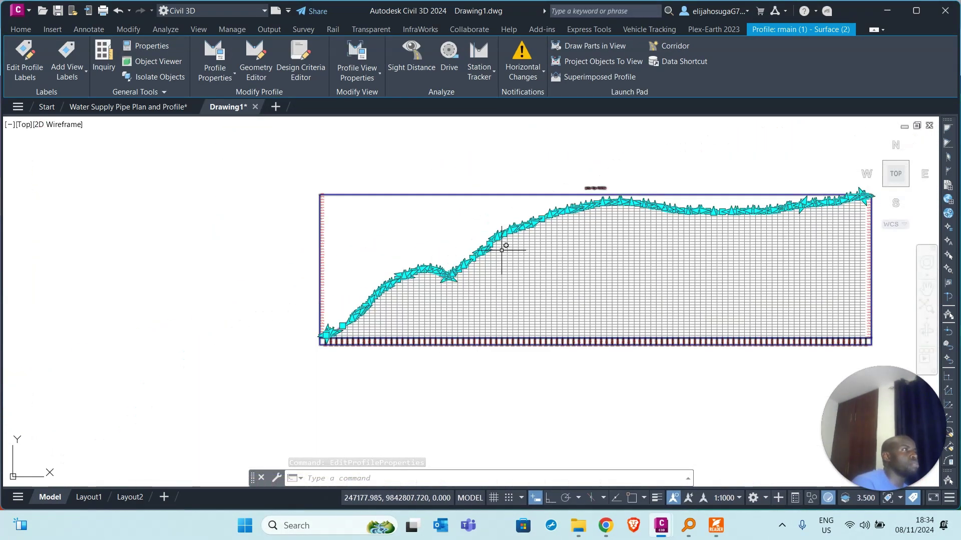
scroll(500, 230, up, 8)
scroll(496, 226, down, 5)
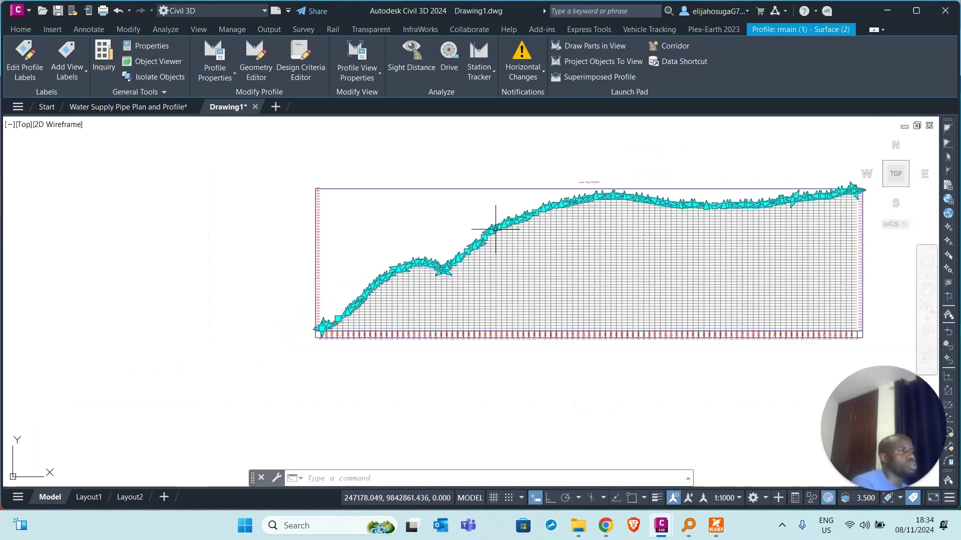
scroll(430, 245, up, 3)
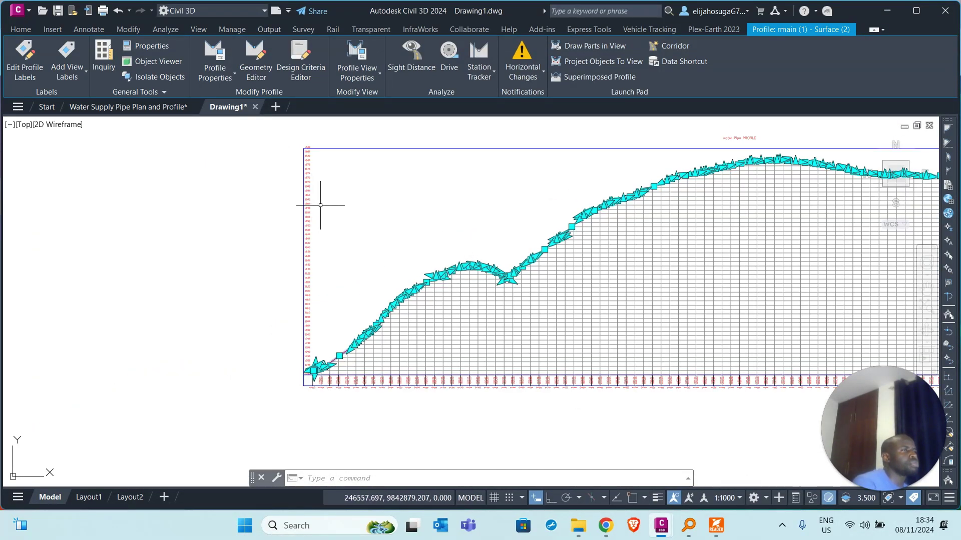
click(261, 55)
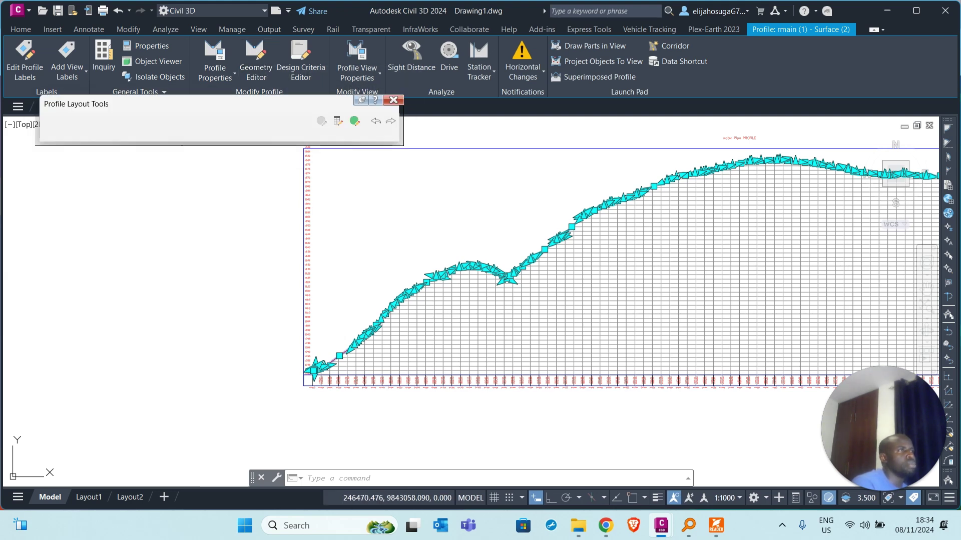
drag(288, 112, 429, 152)
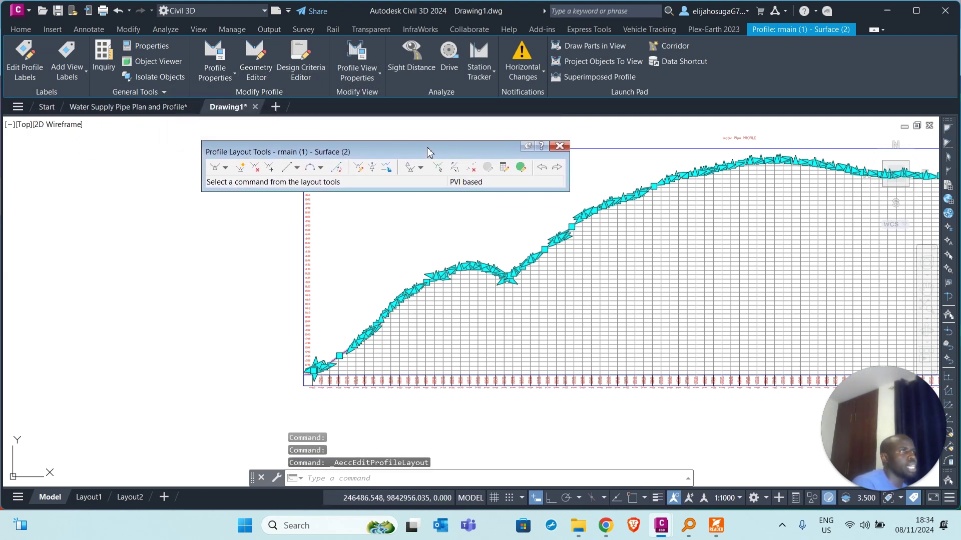
click(386, 168)
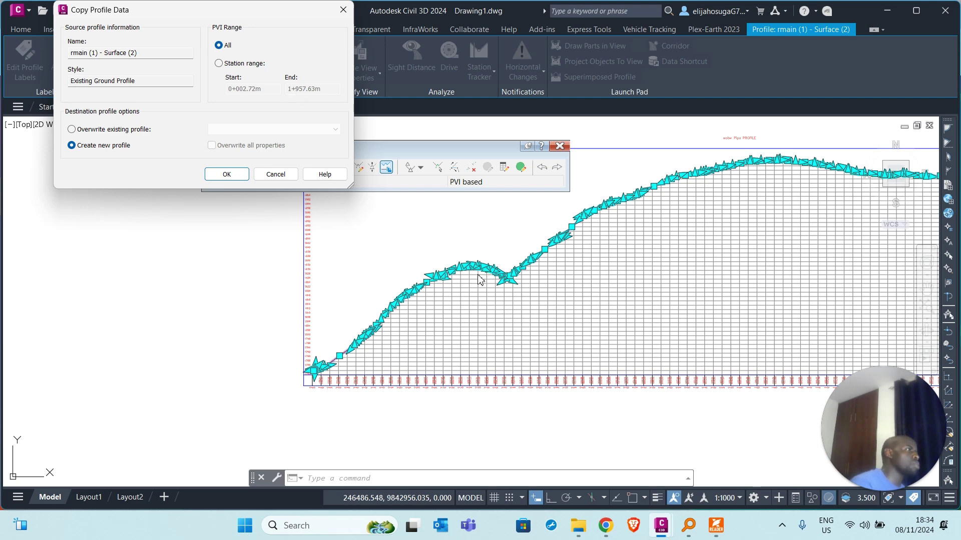
click(226, 174)
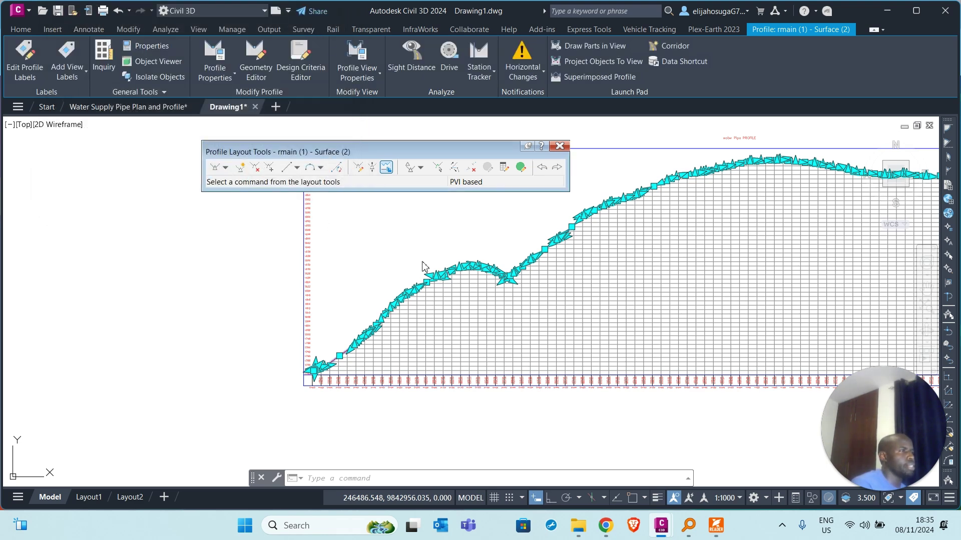
Step: Reselect the profile line and change the elevation of all its PVIs by -1.2
scroll(452, 279, up, 3)
scroll(456, 265, down, 5)
scroll(455, 271, up, 4)
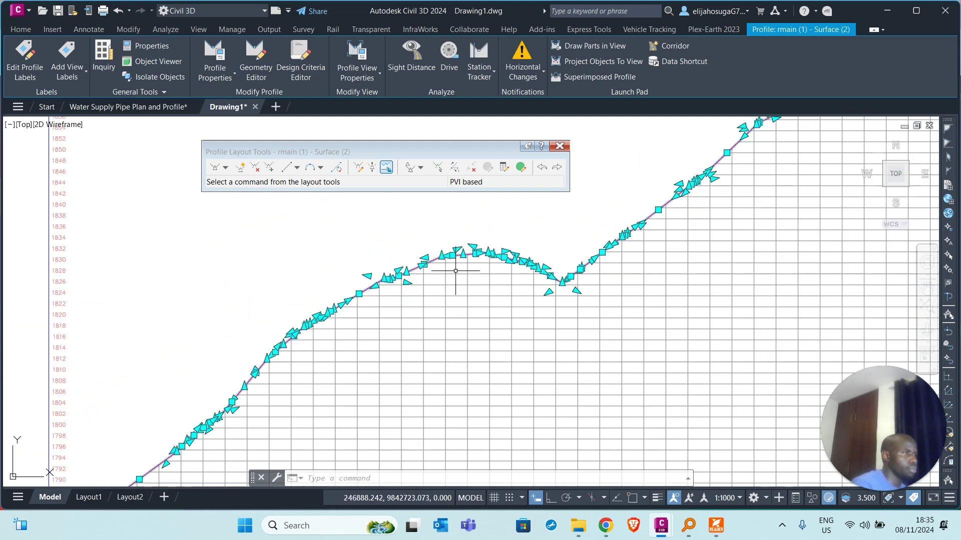
key(Escape)
scroll(418, 269, up, 5)
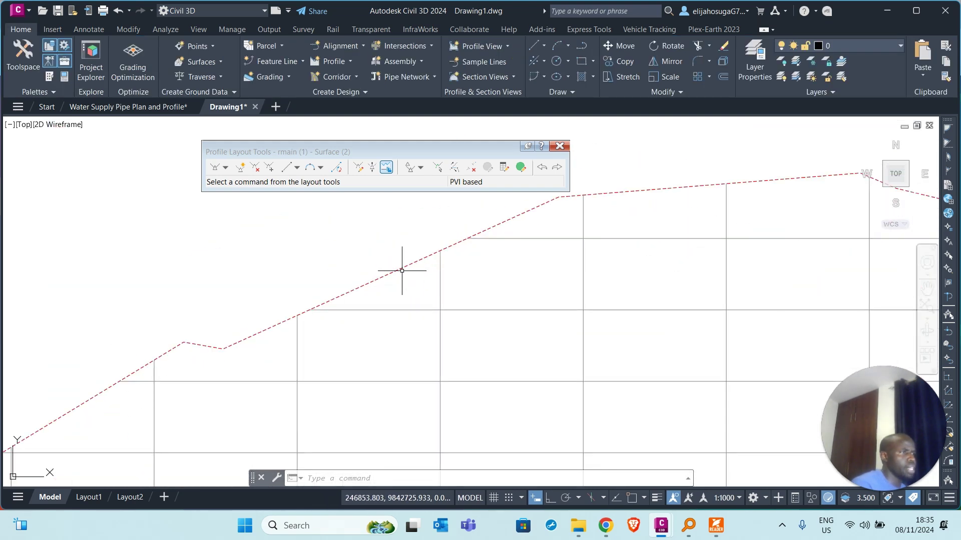
click(394, 271)
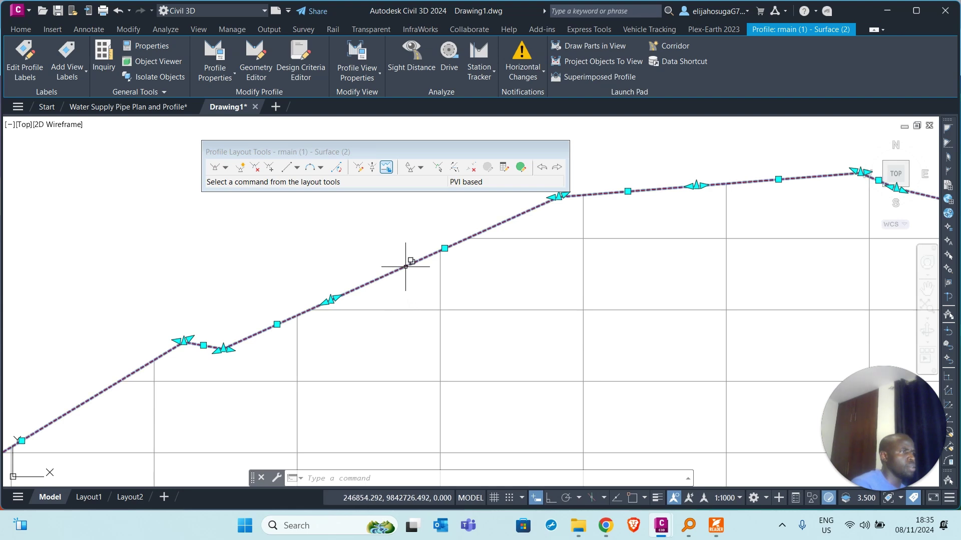
scroll(406, 277, down, 5)
scroll(405, 277, down, 2)
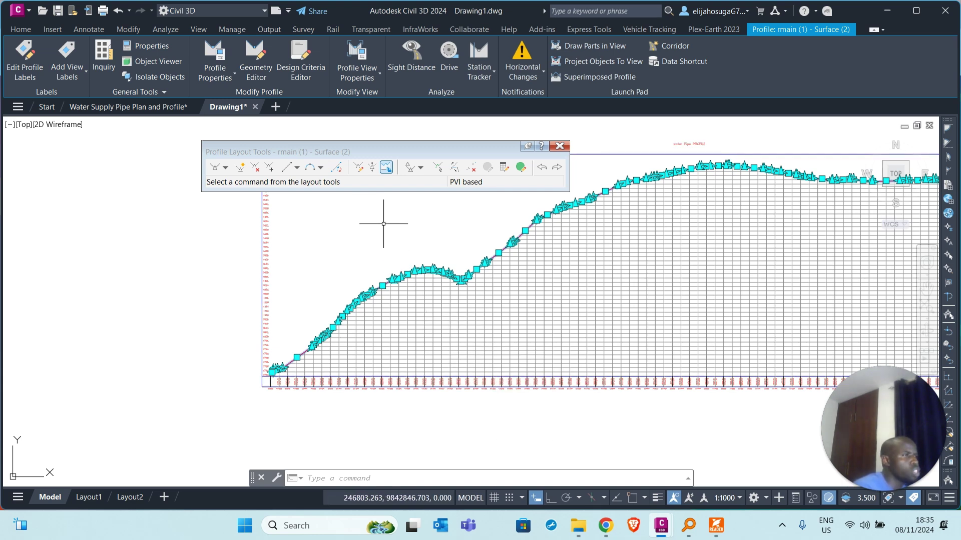
click(372, 168)
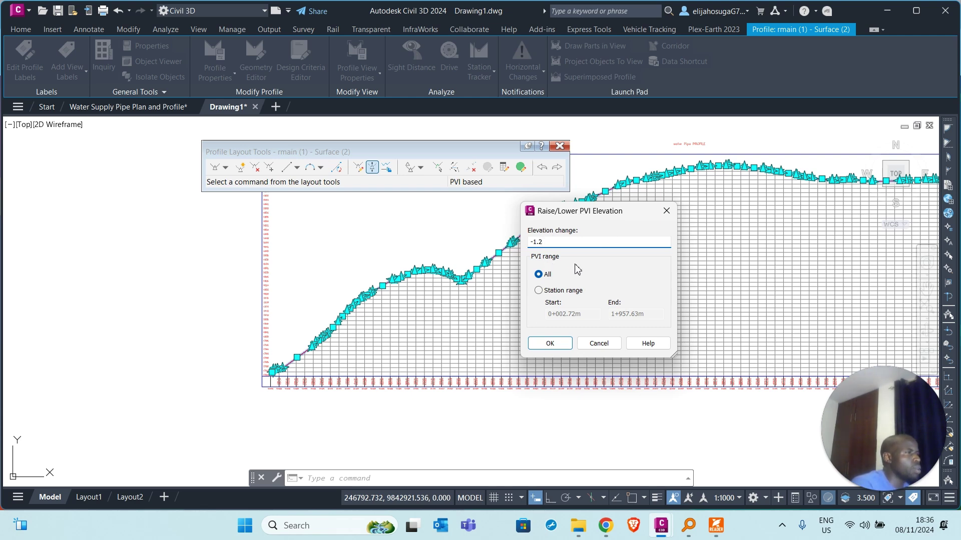
click(549, 345)
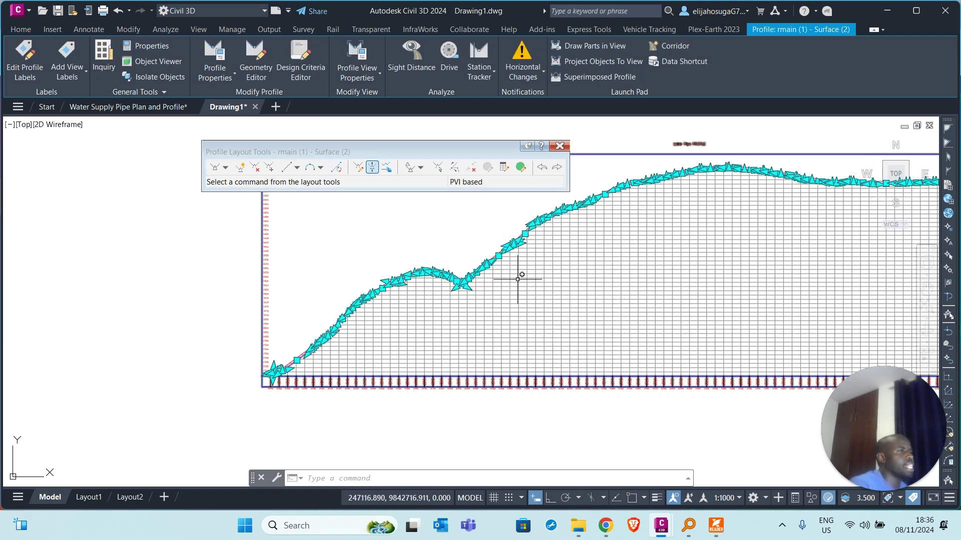
Step: Examine the offset between the original and lowered profile lines along the profile view, and close the profile layout tools
scroll(518, 279, up, 5)
scroll(431, 281, down, 2)
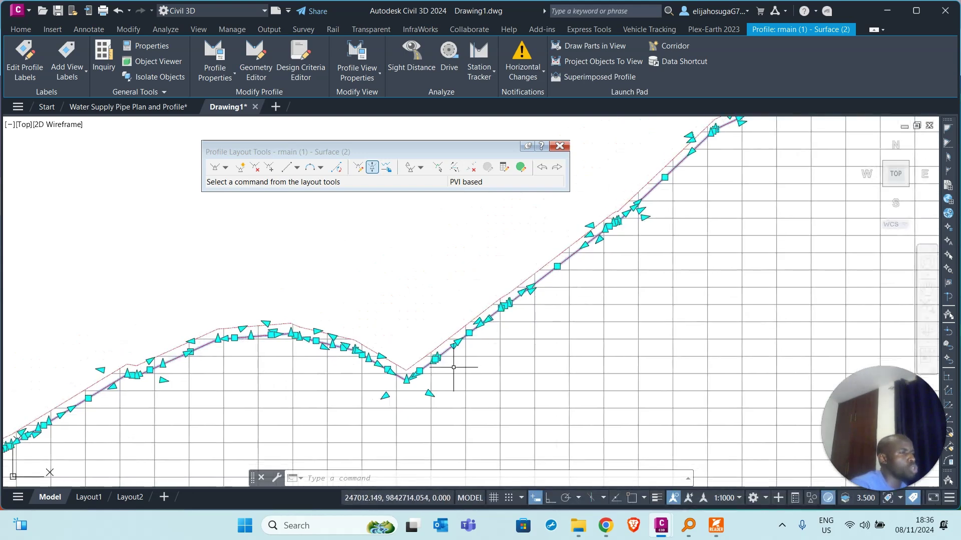
scroll(454, 367, up, 3)
scroll(439, 337, down, 2)
scroll(589, 364, up, 1)
key(Escape)
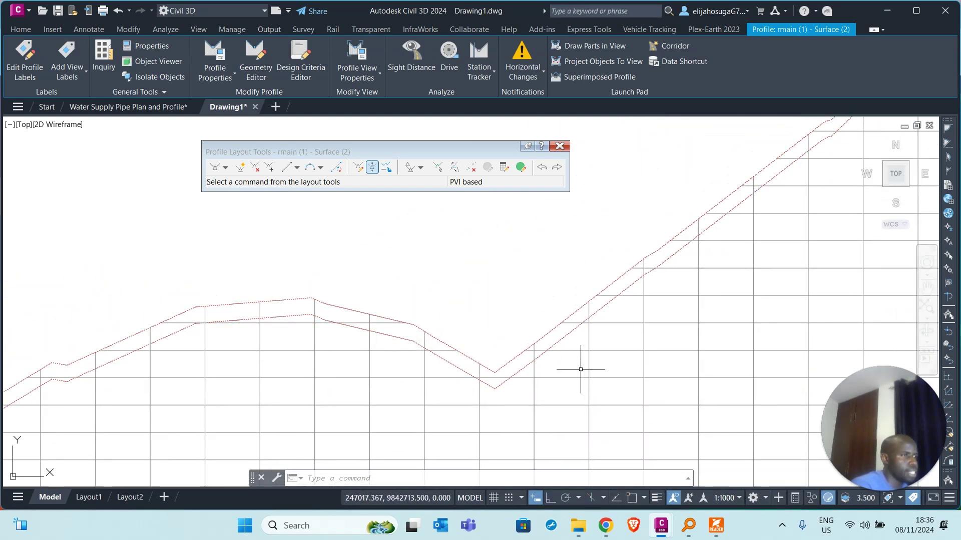
scroll(407, 332, down, 2)
scroll(429, 353, up, 2)
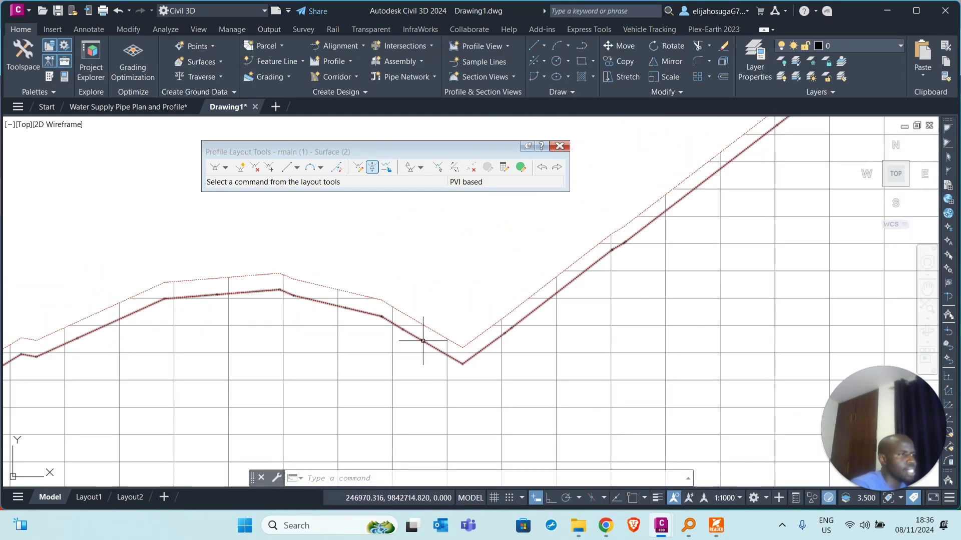
scroll(423, 341, down, 4)
scroll(410, 294, down, 3)
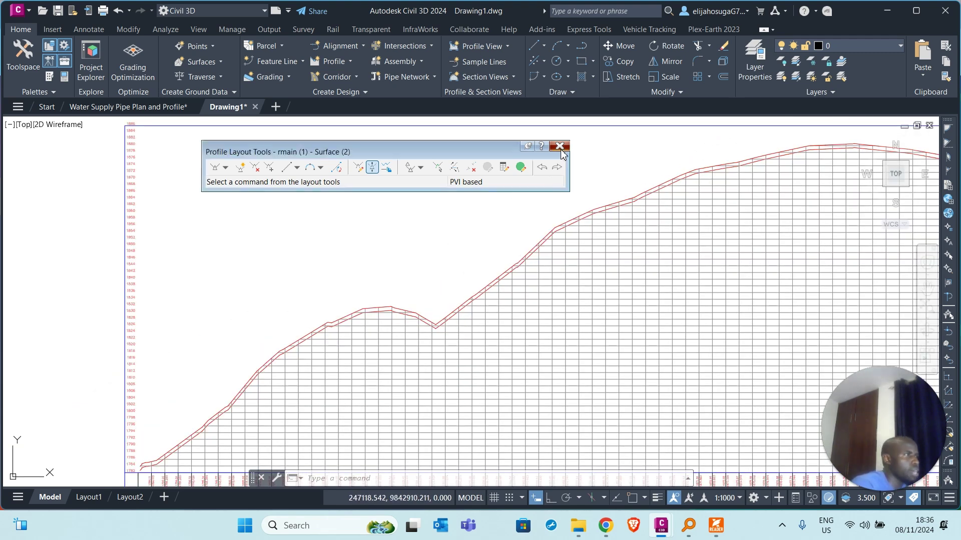
click(560, 146)
middle_drag(377, 300, 377, 251)
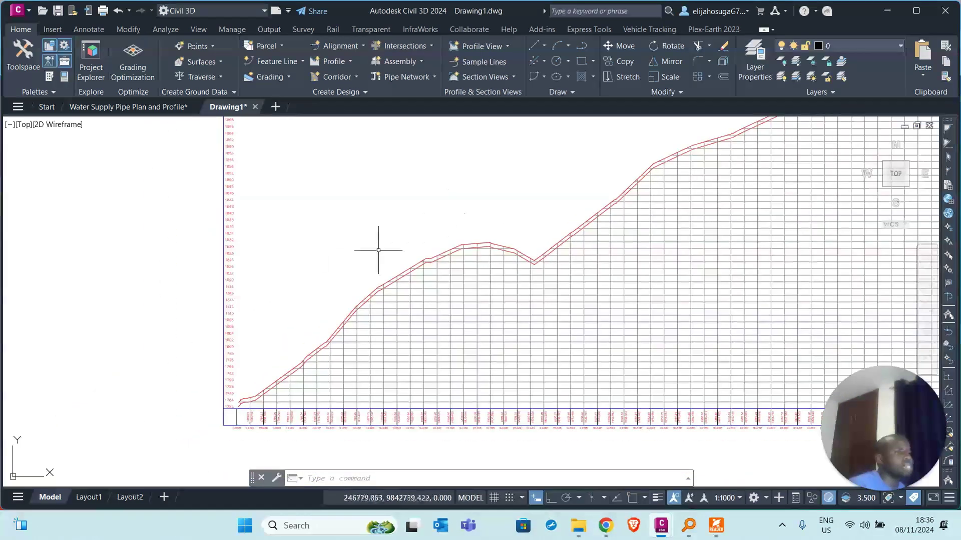
Step: Create a layout profile named Invert design profile on the water Pipe alignment, using the Design Profile style and _No Labels label set
click(328, 64)
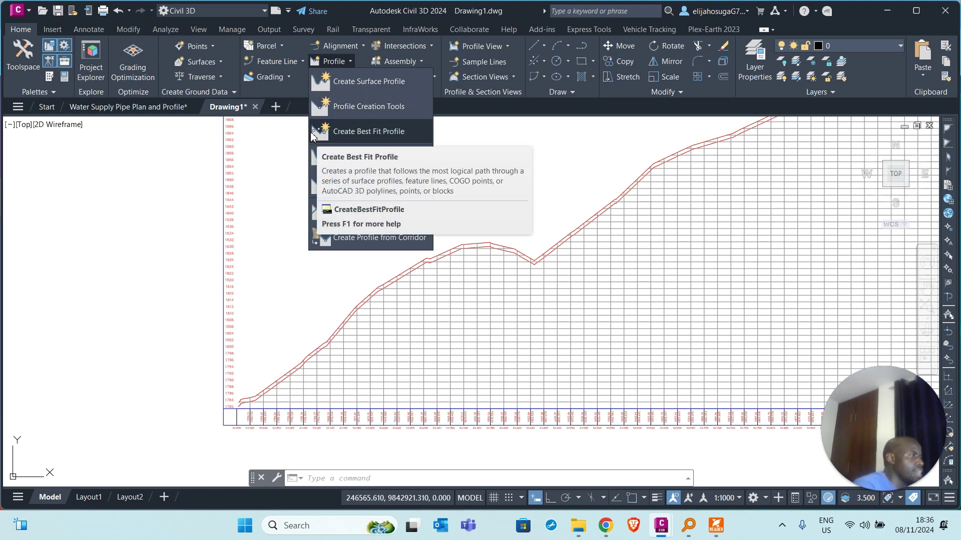
click(352, 111)
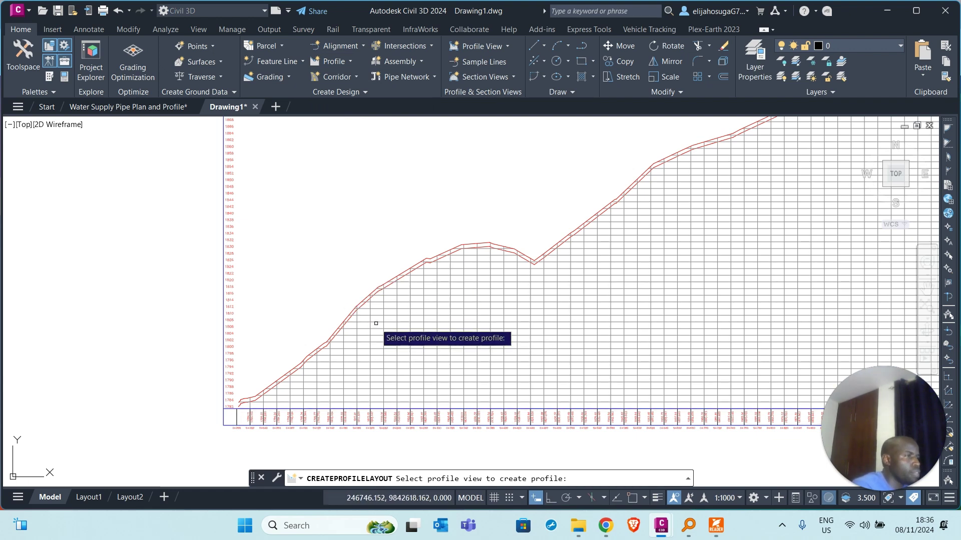
click(377, 316)
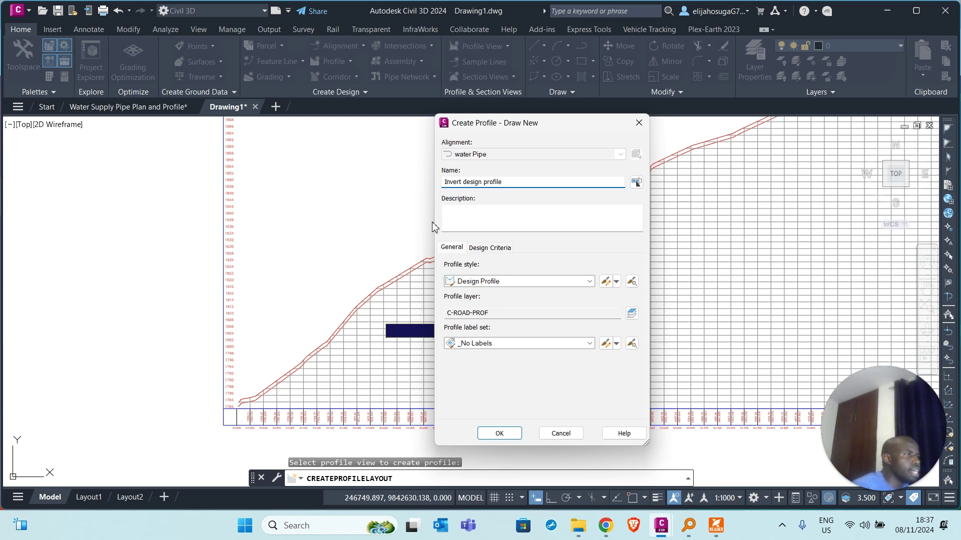
click(493, 347)
click(494, 347)
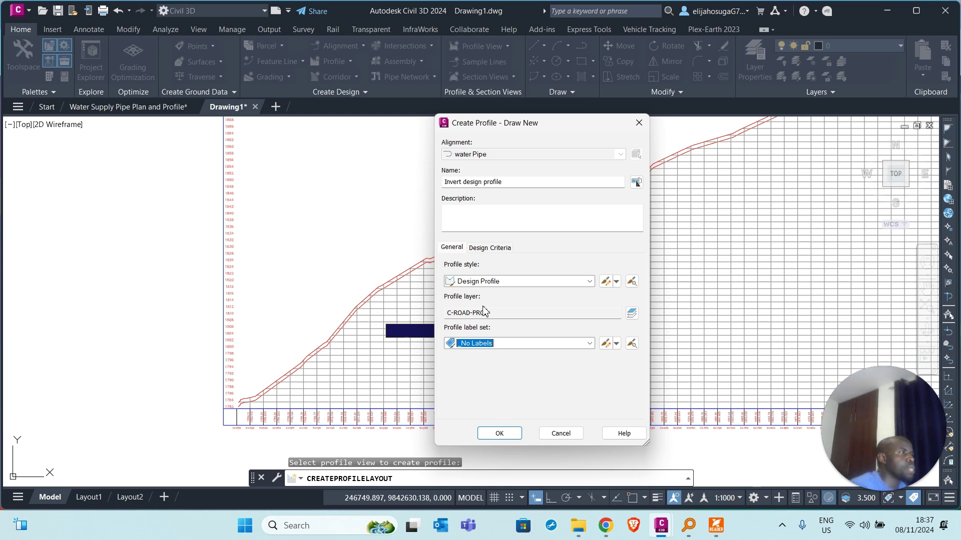
click(489, 249)
click(452, 251)
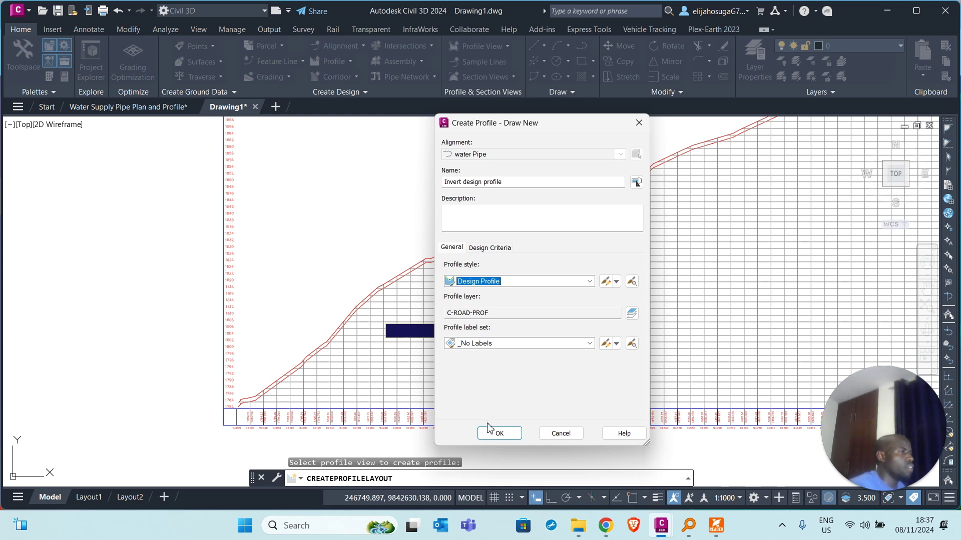
click(489, 248)
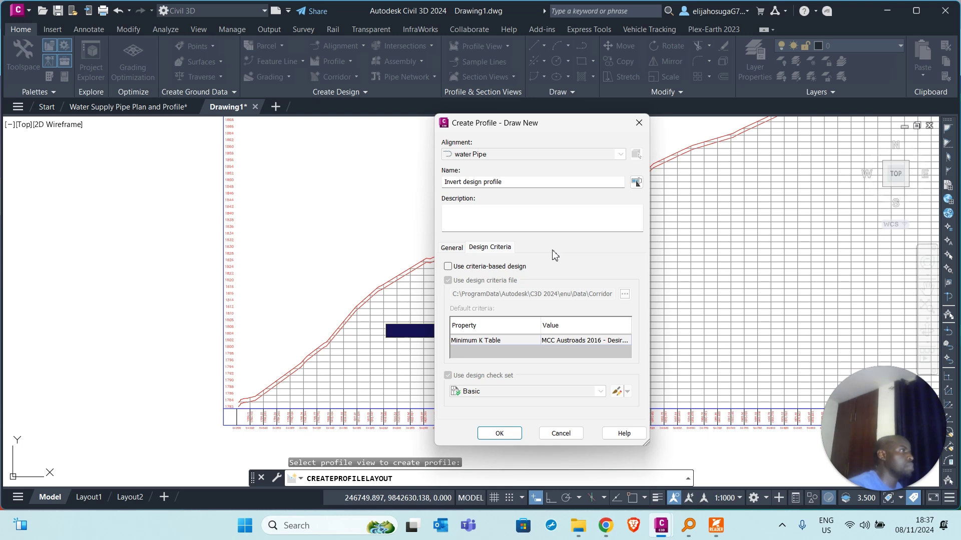
click(462, 249)
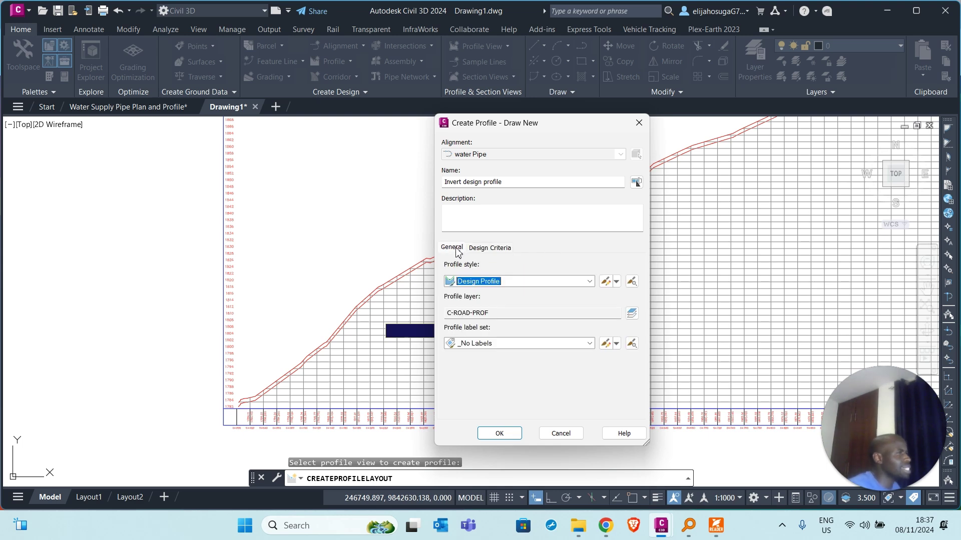
click(501, 435)
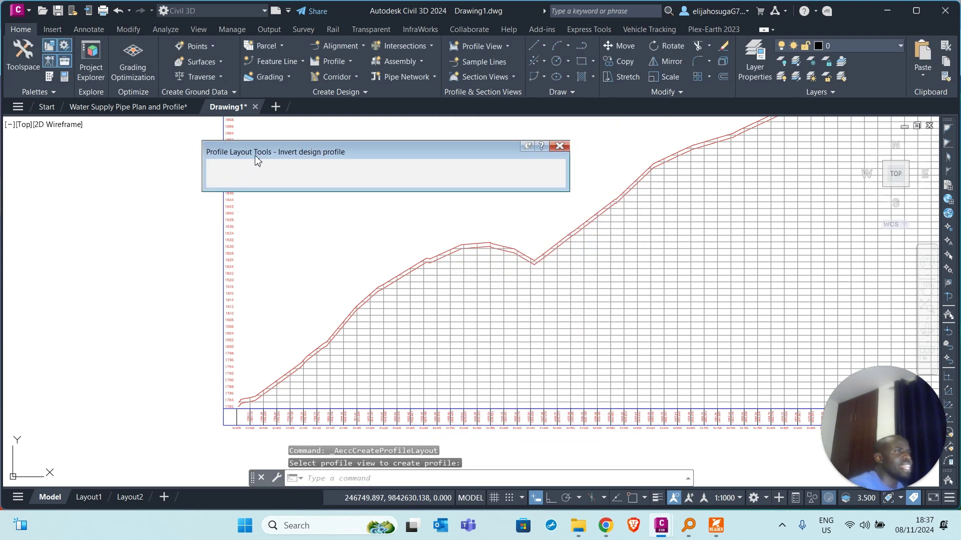
Step: Draw the first straight tangent from the lowered profile's start point to its bend near station 0+028, with object snap off after the start
drag(273, 152, 197, 145)
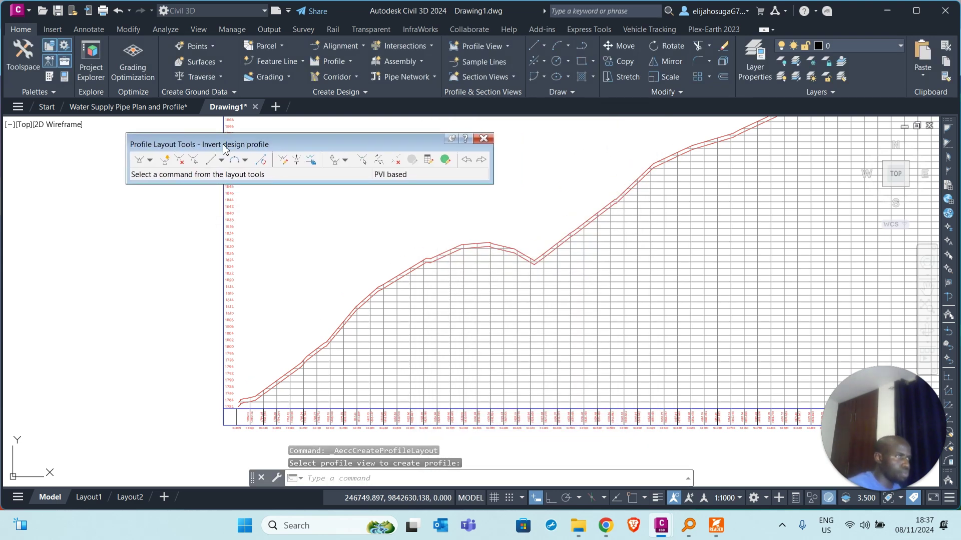
click(150, 160)
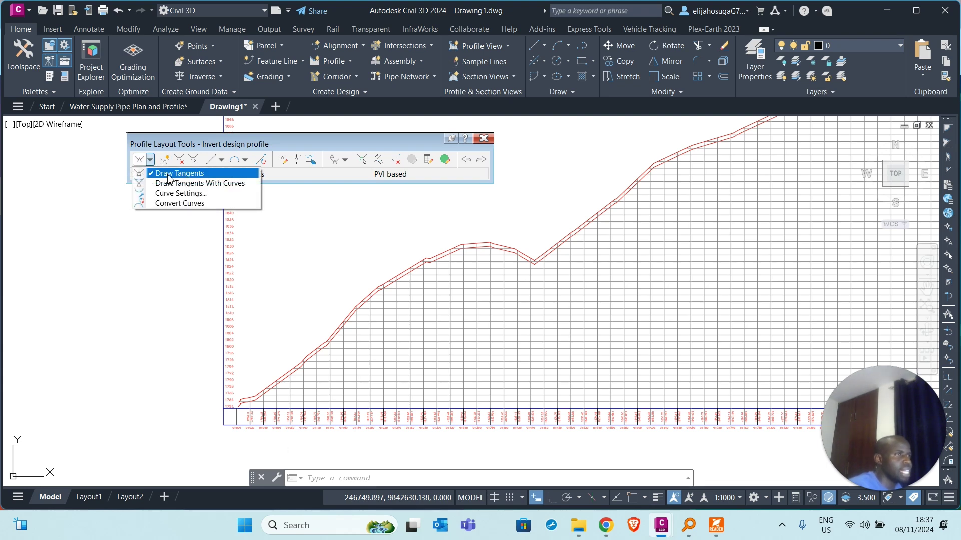
click(168, 173)
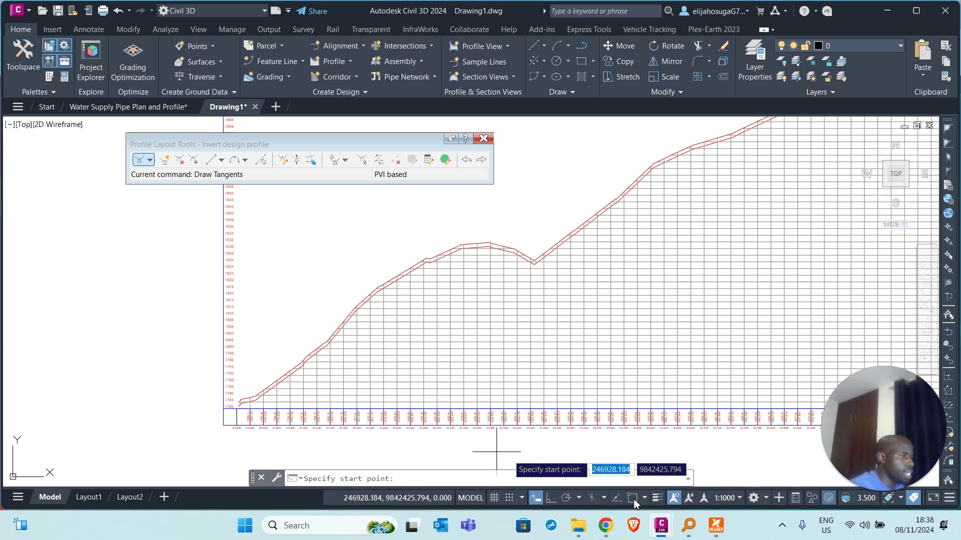
scroll(240, 407, up, 10)
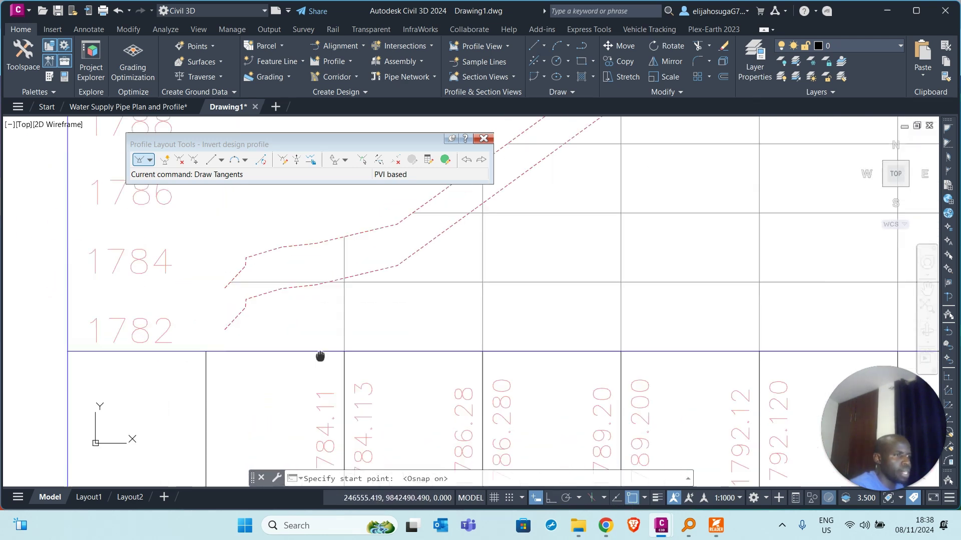
click(237, 328)
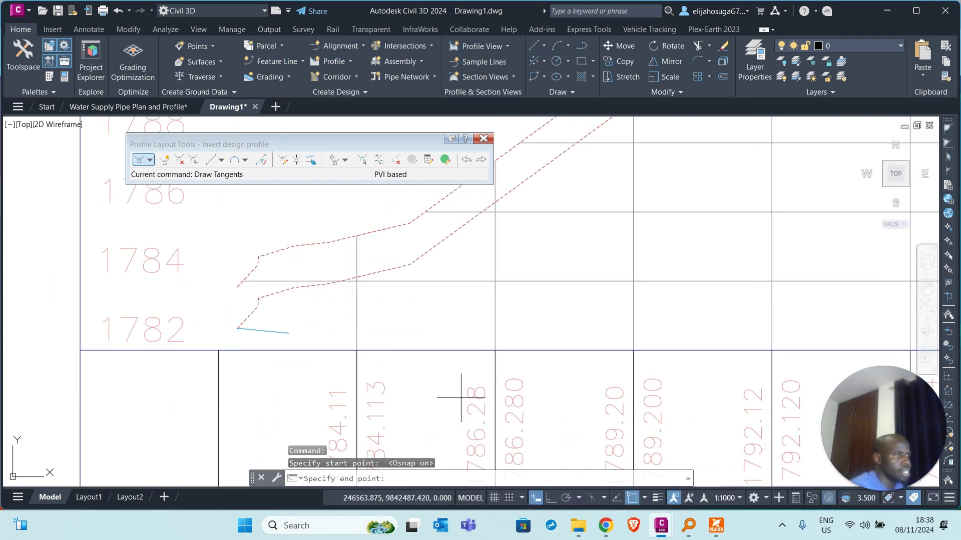
click(631, 502)
scroll(443, 272, down, 4)
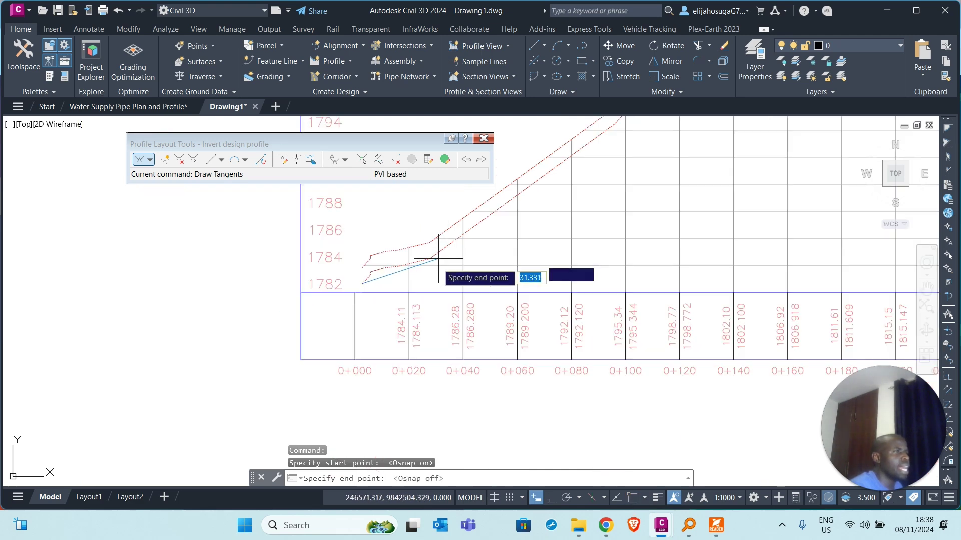
middle_drag(440, 273, 456, 343)
scroll(455, 355, up, 6)
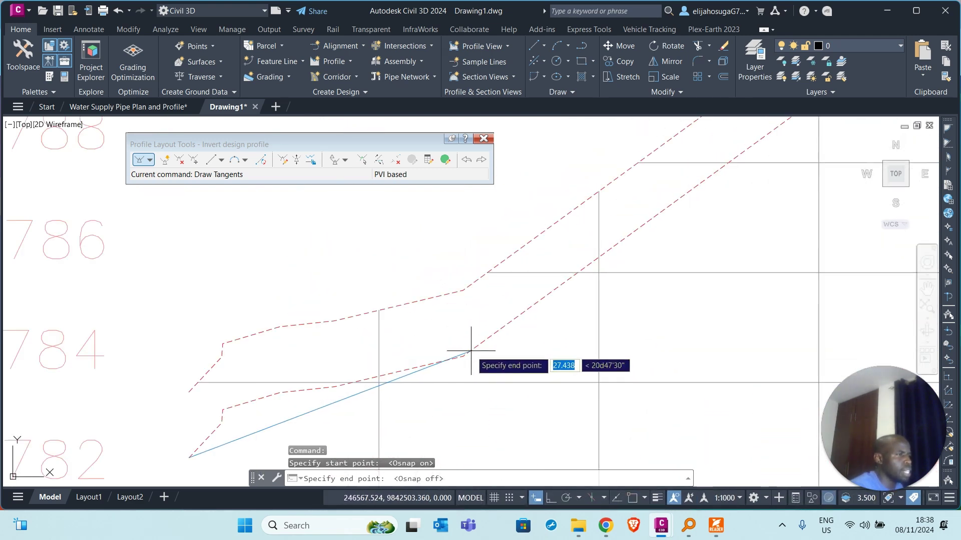
Step: Continue the tangents up the lowered profile to its bends near stations 0+096 and 0+134
scroll(547, 289, down, 6)
middle_drag(546, 290, 407, 397)
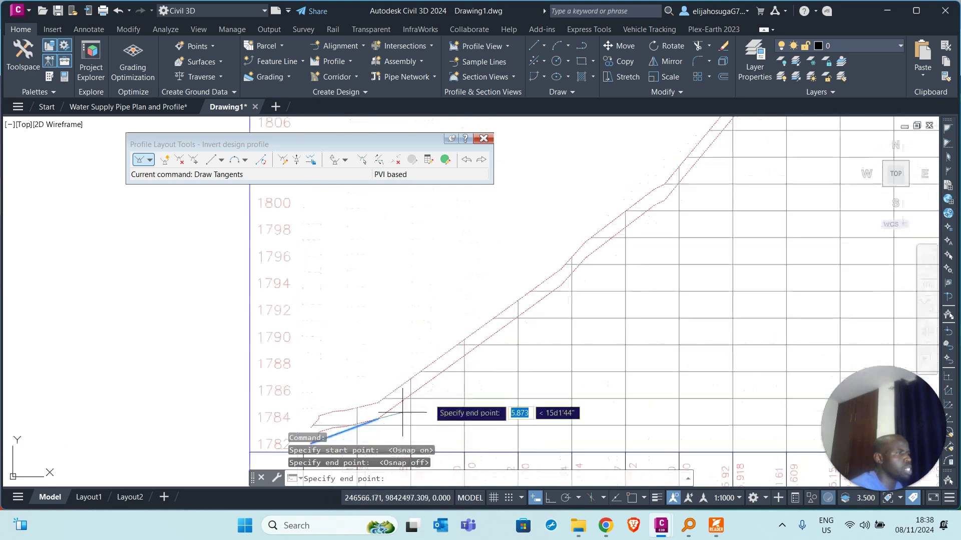
click(560, 287)
scroll(560, 287, down, 4)
middle_drag(570, 304, 590, 299)
scroll(554, 308, up, 6)
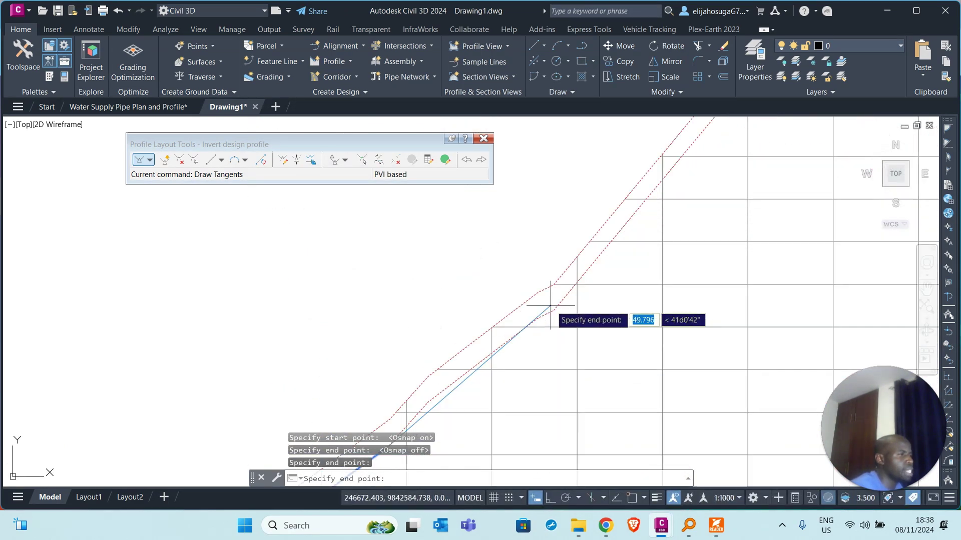
click(554, 309)
Step: Extend the tangents through the lowered profile's bends near stations 0+180, 0+214 and 0+284 to the hump's near shoulder at about 0+337
scroll(576, 280, down, 5)
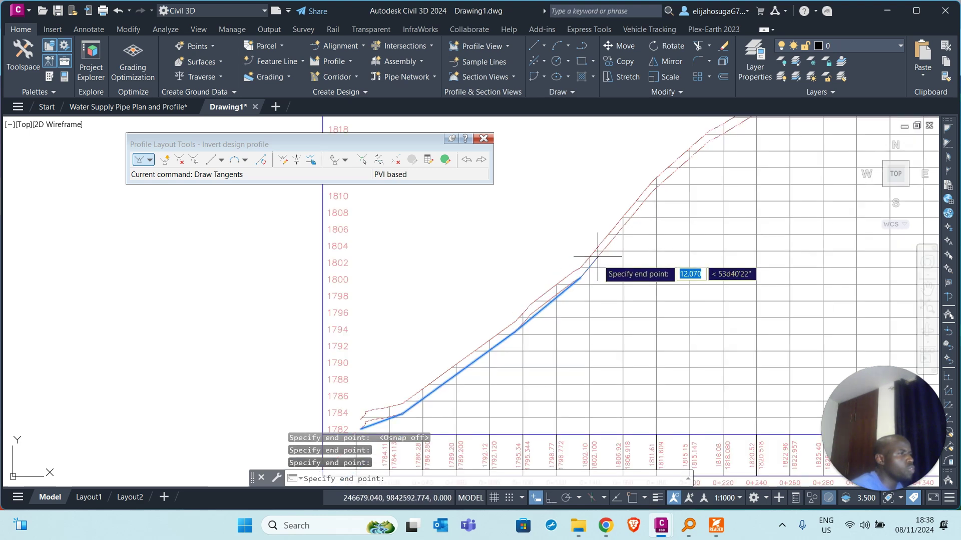
middle_drag(596, 253, 454, 365)
scroll(500, 314, up, 4)
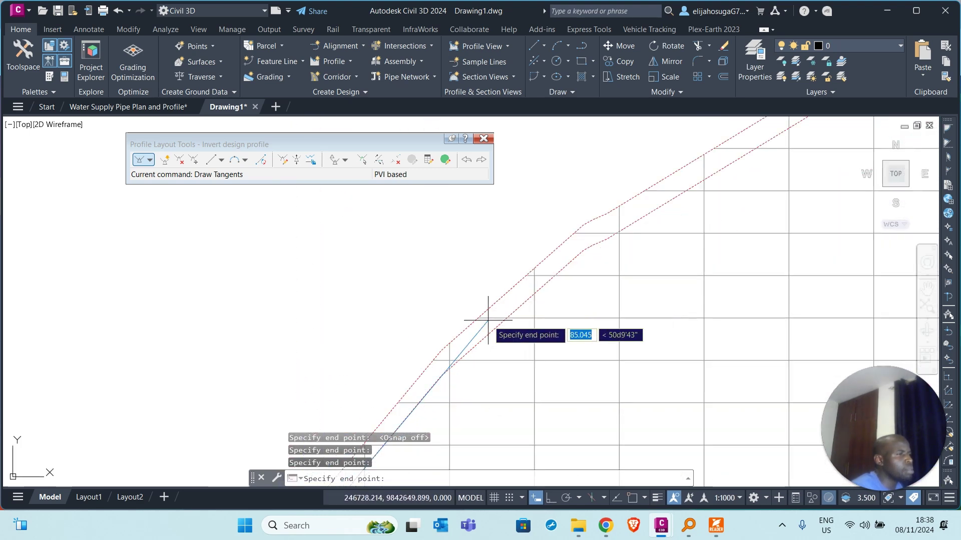
click(552, 278)
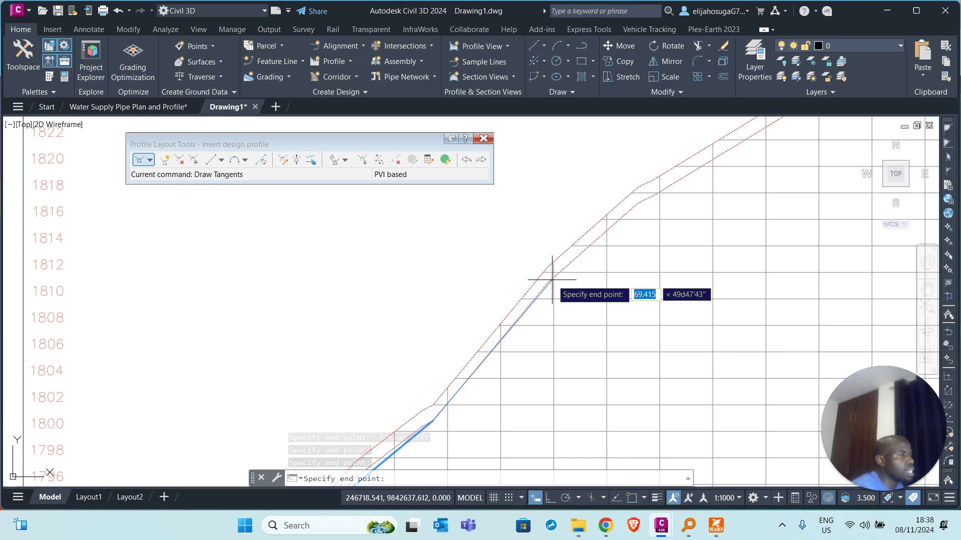
middle_drag(620, 232, 571, 271)
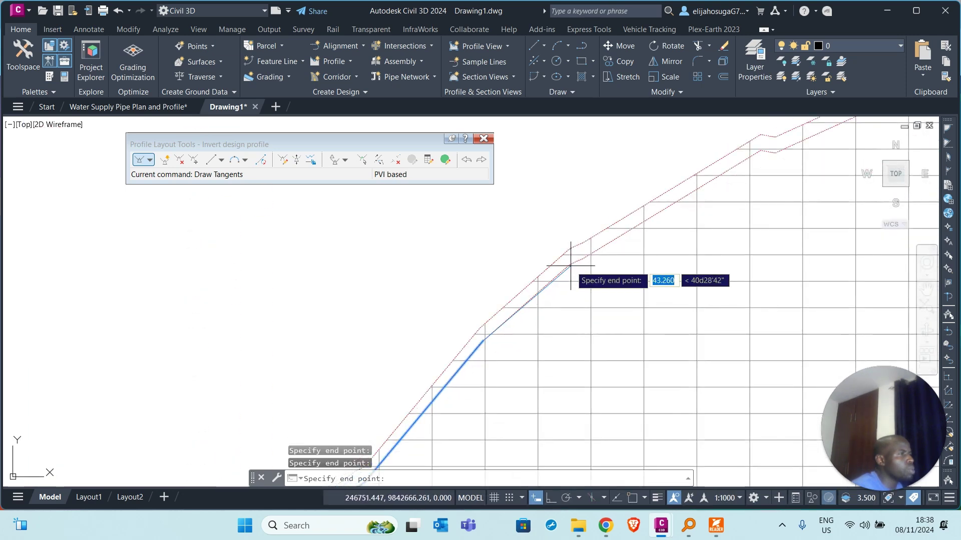
click(575, 260)
middle_drag(662, 223, 594, 285)
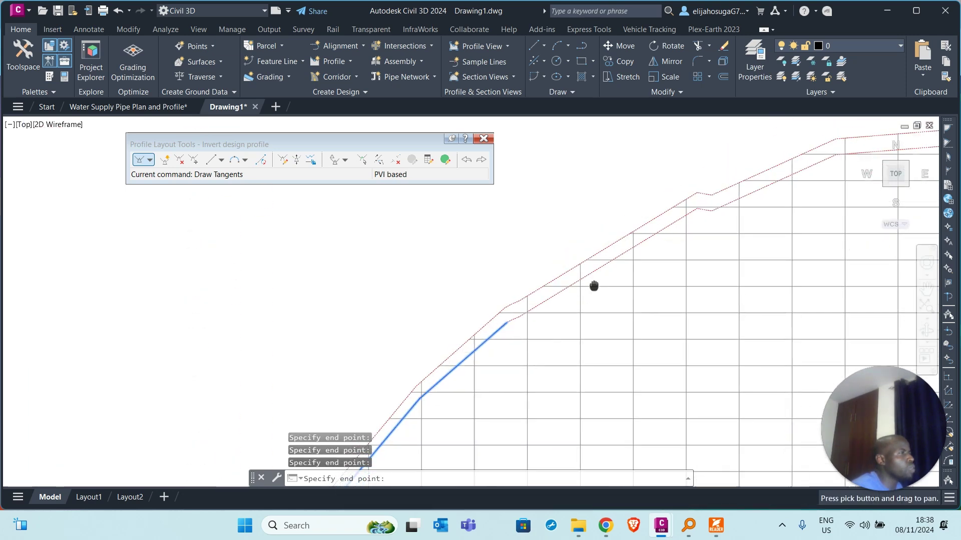
click(697, 210)
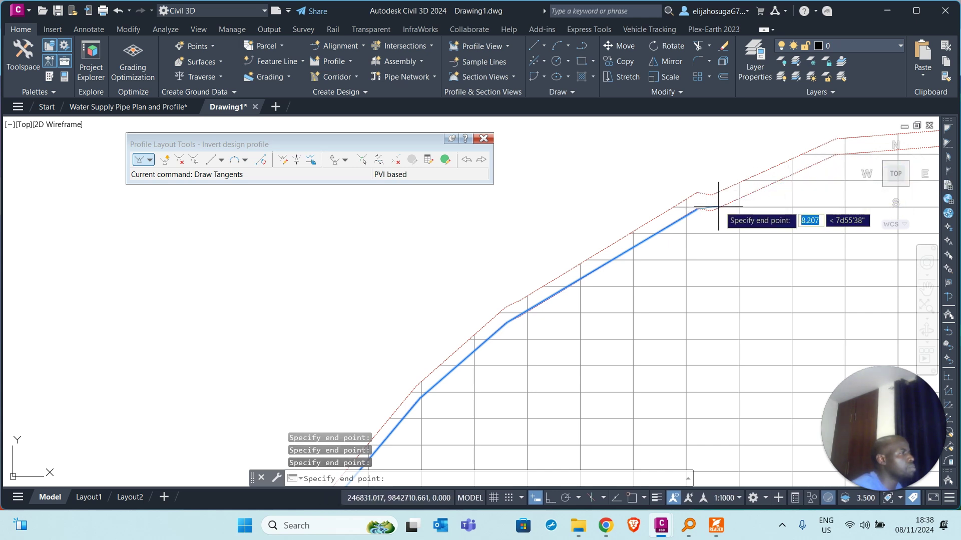
click(837, 155)
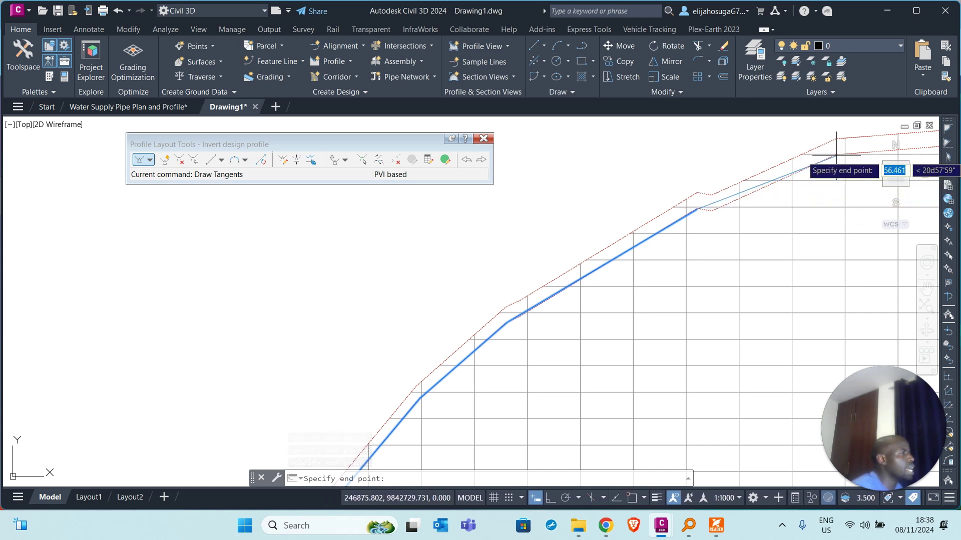
Step: Draw tangents over the hump's crest and down its far side to the low point near station 0+446
mouse_move(810, 204)
middle_down()
mouse_move(25, 362)
mouse_move(172, 315)
middle_up()
scroll(270, 280, up, 2)
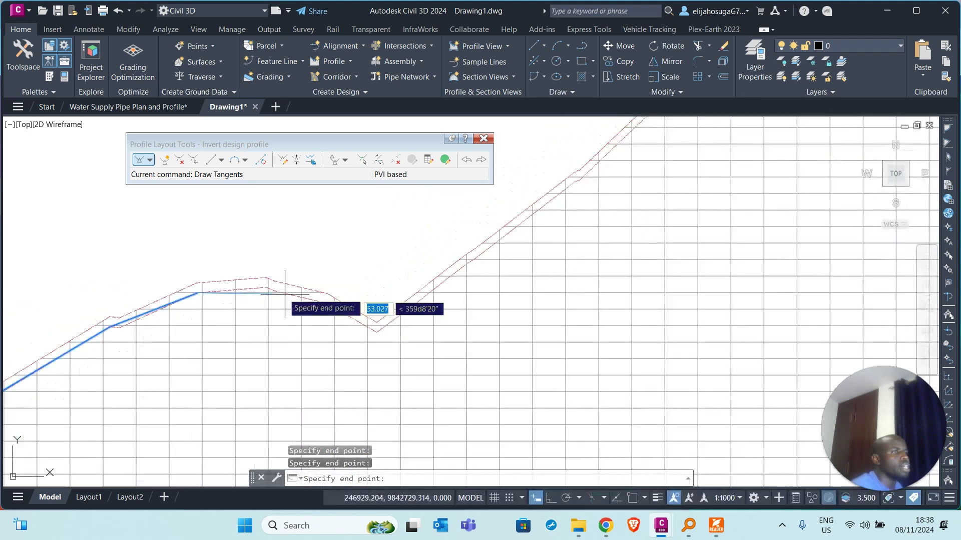
click(255, 278)
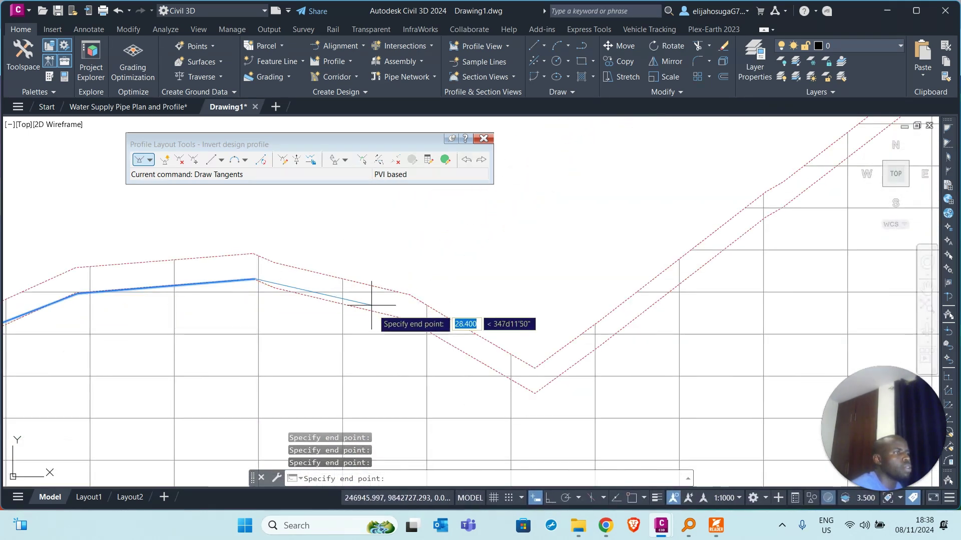
click(409, 319)
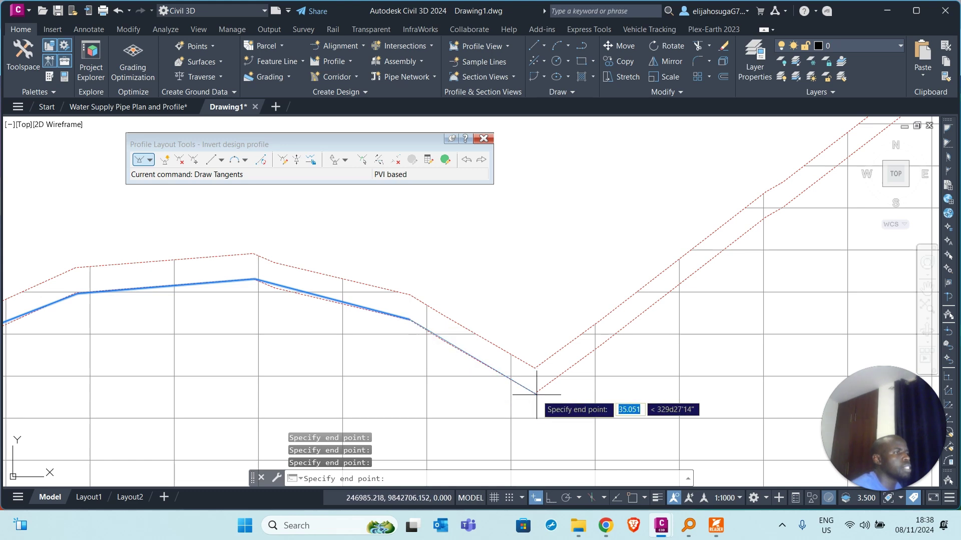
click(535, 392)
Step: Draw tangents up the long rise beyond the low point, following the lowered profile to its bend near station 0+684
scroll(590, 326, down, 2)
middle_drag(590, 326, 586, 390)
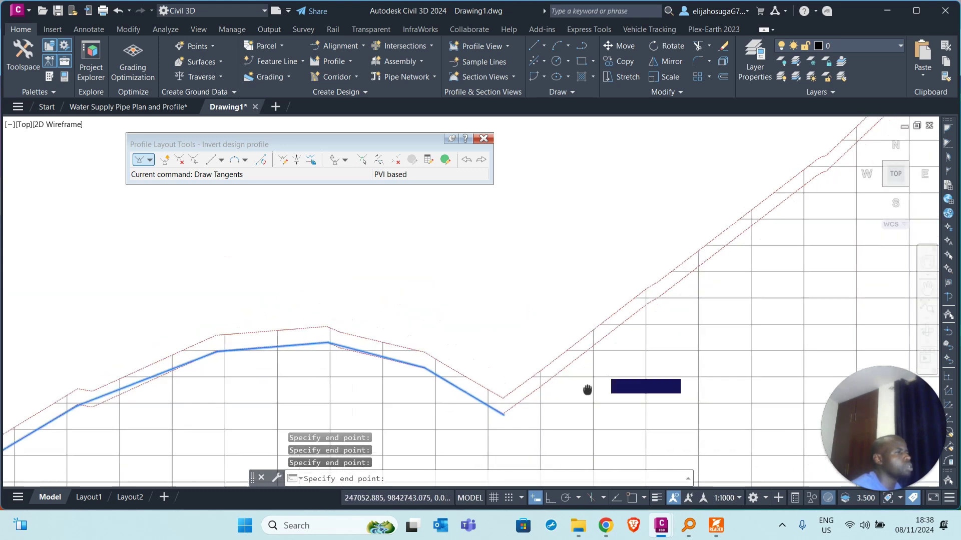
click(704, 261)
scroll(690, 301, down, 2)
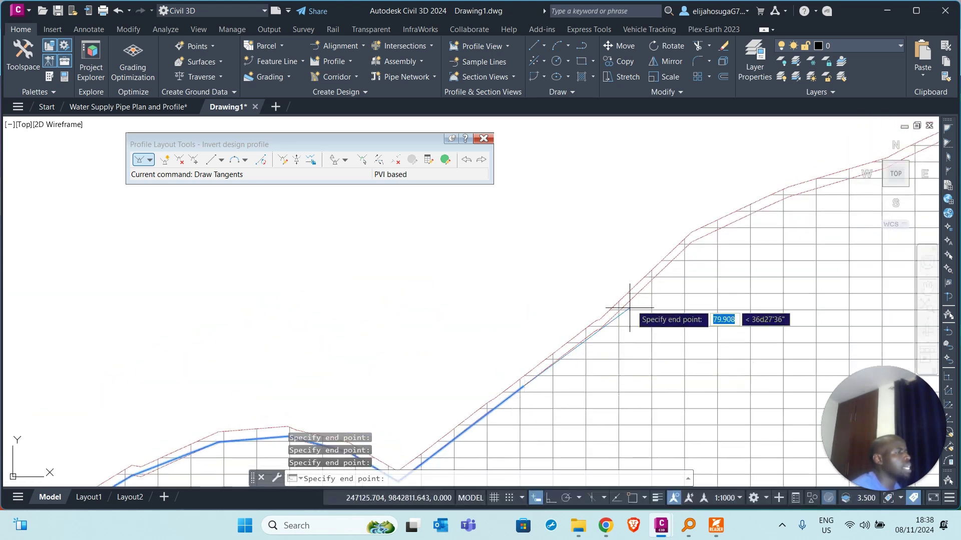
click(626, 307)
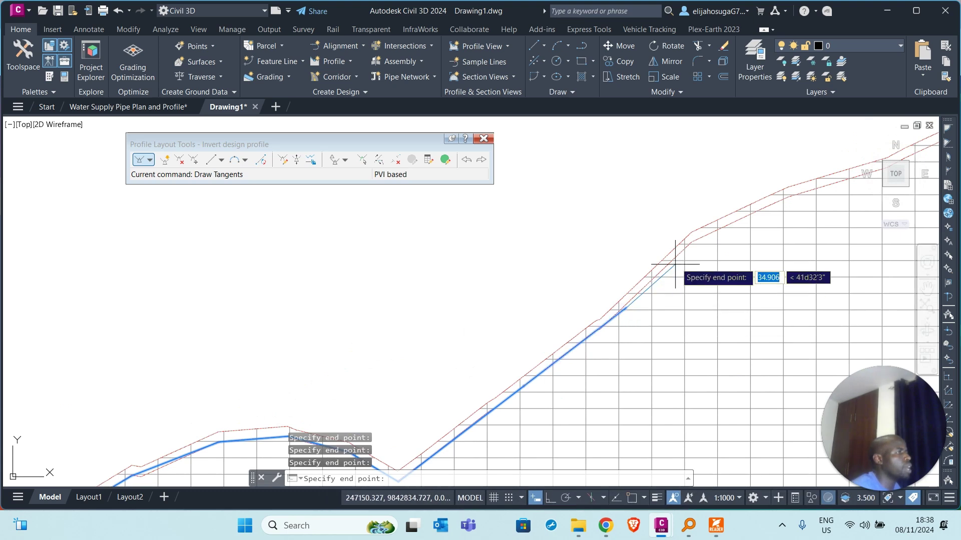
middle_drag(693, 241, 466, 346)
click(562, 301)
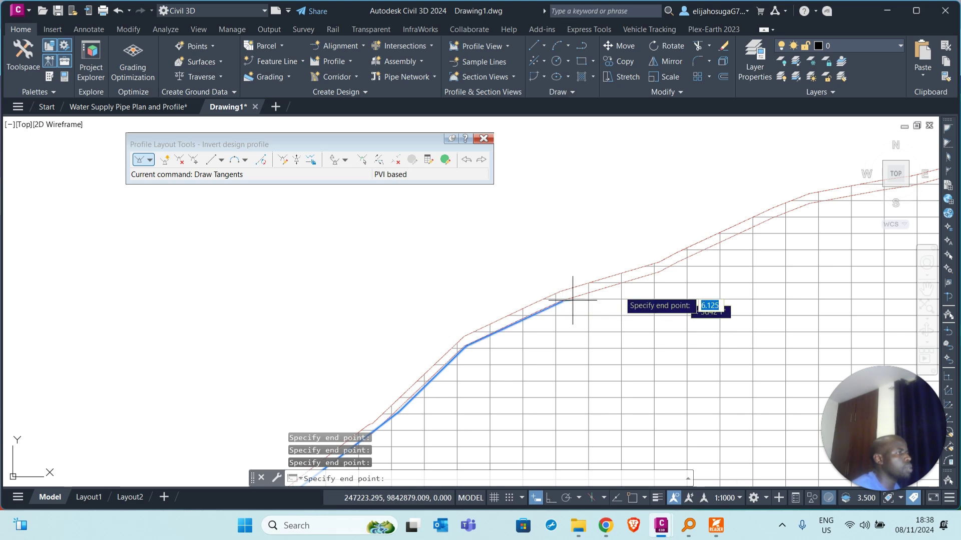
Step: Draw tangents along the lowered profile from its bend near station 0+684 up the rise to the main crest
click(659, 273)
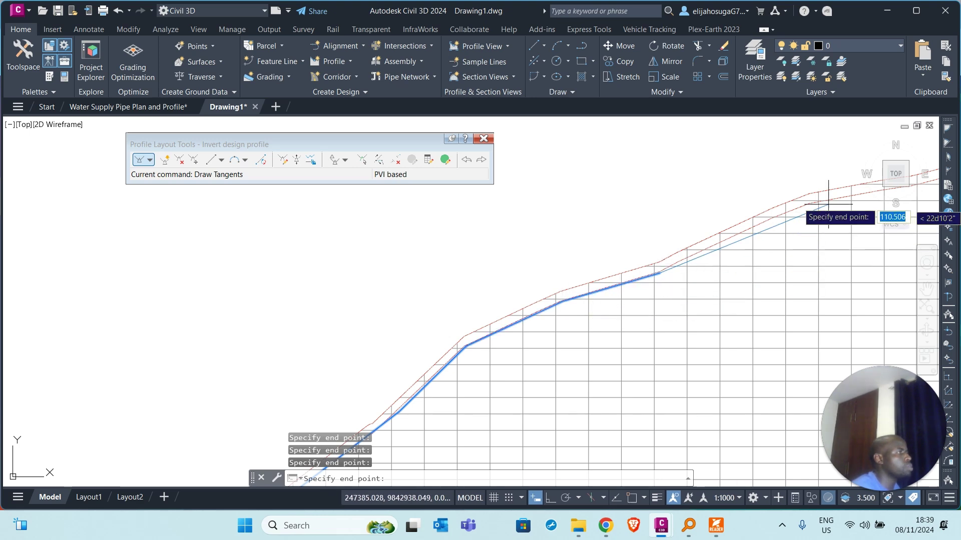
click(810, 203)
middle_drag(828, 237, 622, 273)
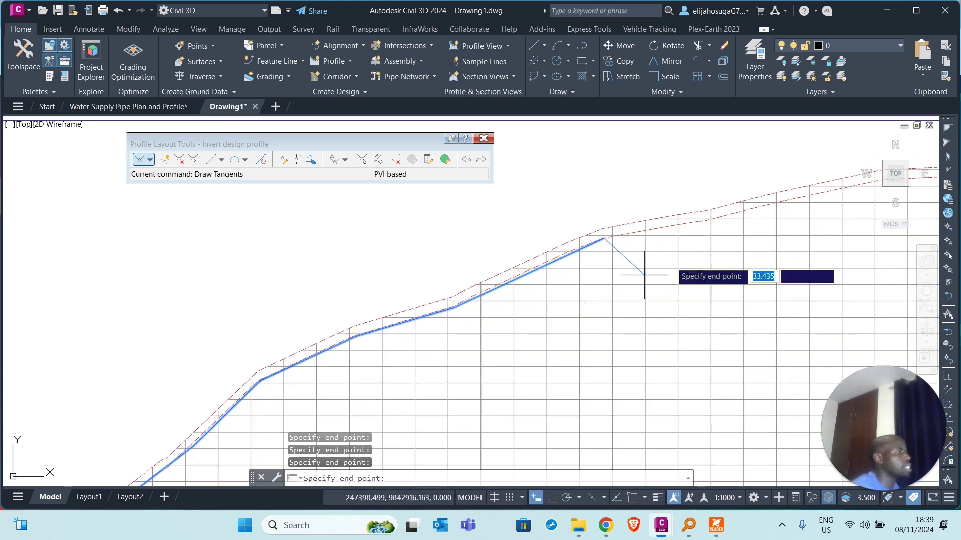
click(709, 221)
middle_drag(709, 221, 665, 257)
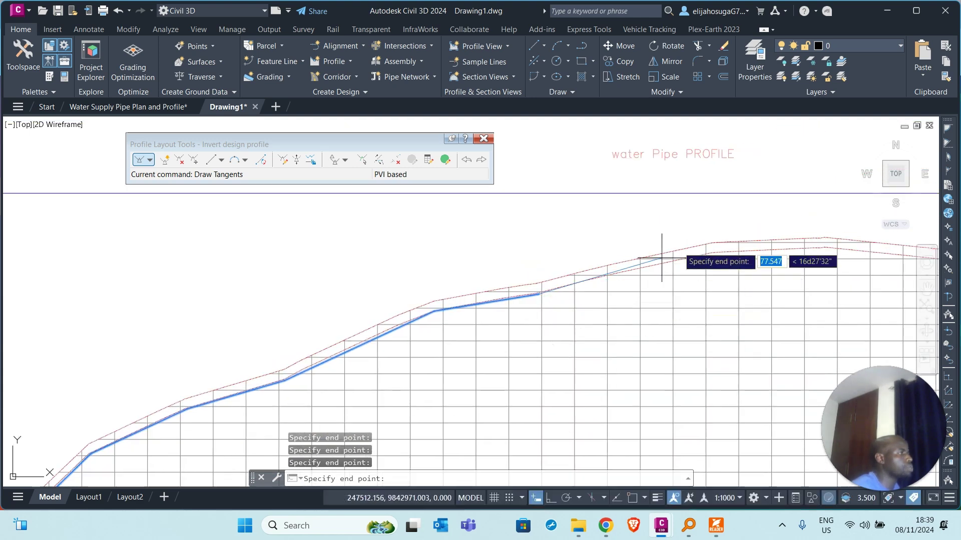
click(710, 254)
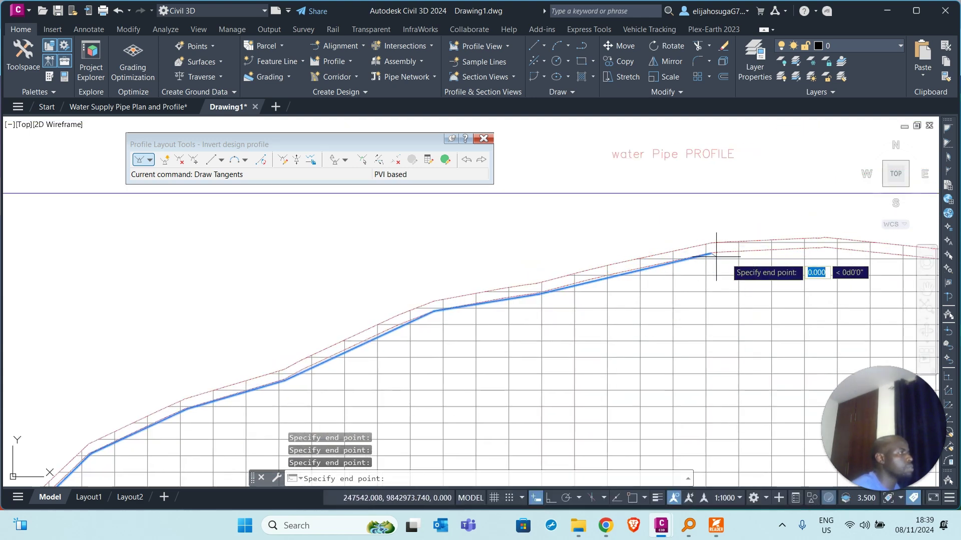
click(827, 248)
Step: Extend the tangents down the far side of the crest, through the shallow dip and over the small bump beyond it
scroll(828, 247, down, 2)
middle_drag(828, 247, 520, 281)
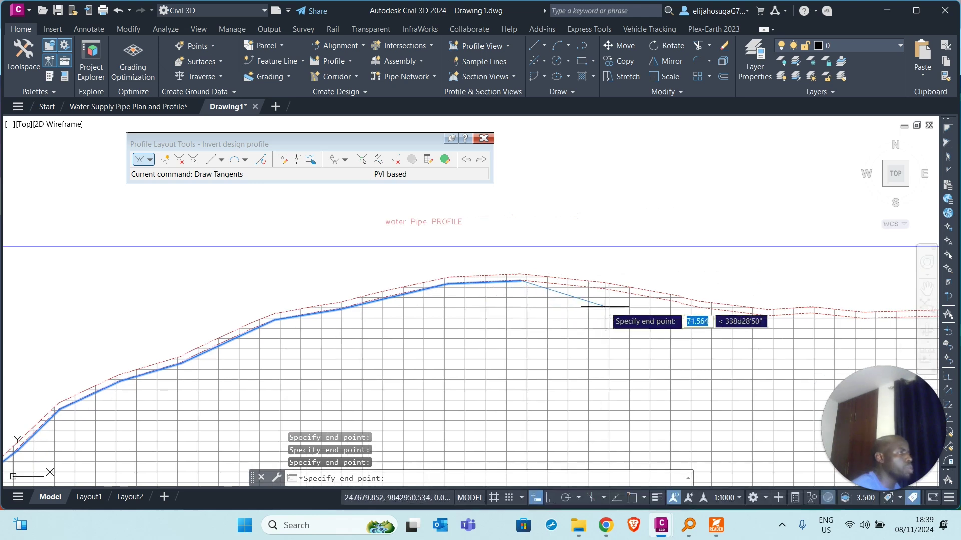
click(603, 289)
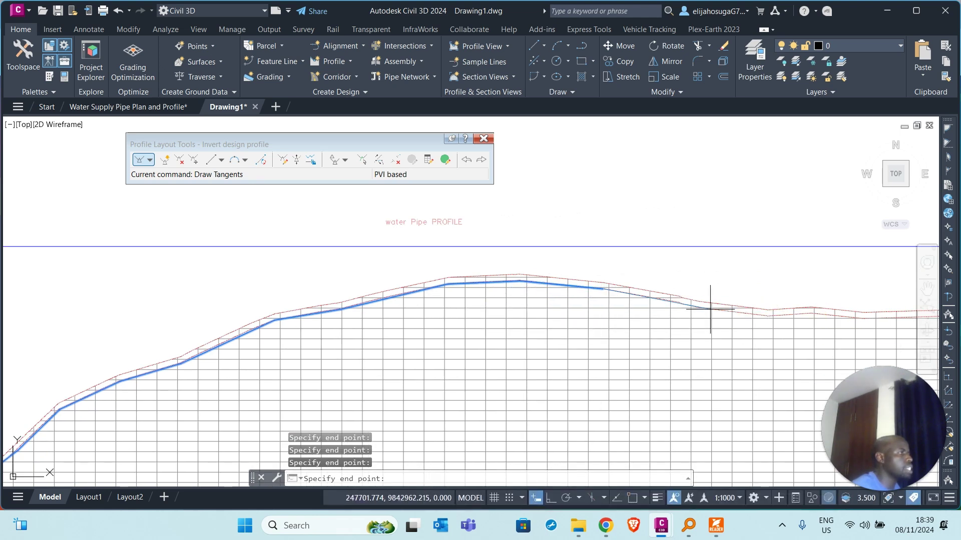
click(759, 317)
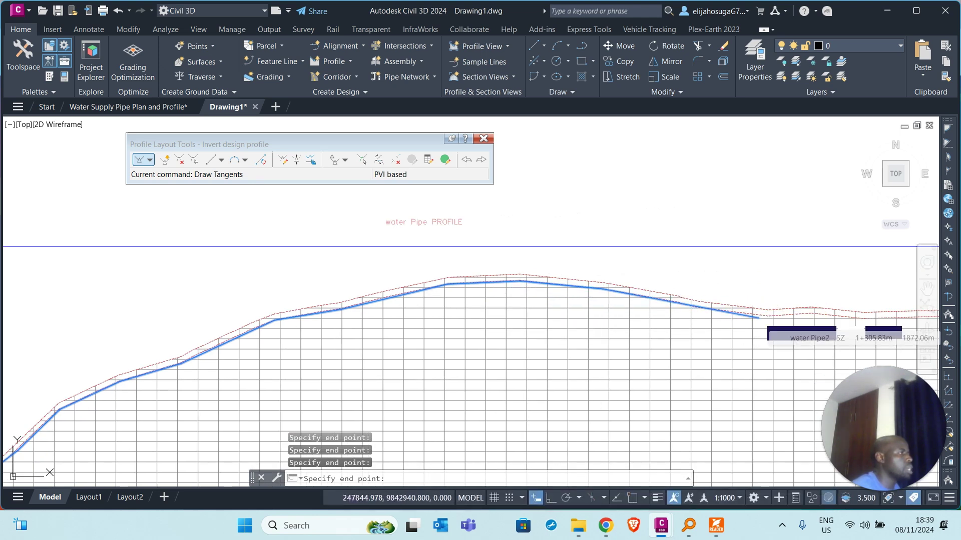
click(809, 314)
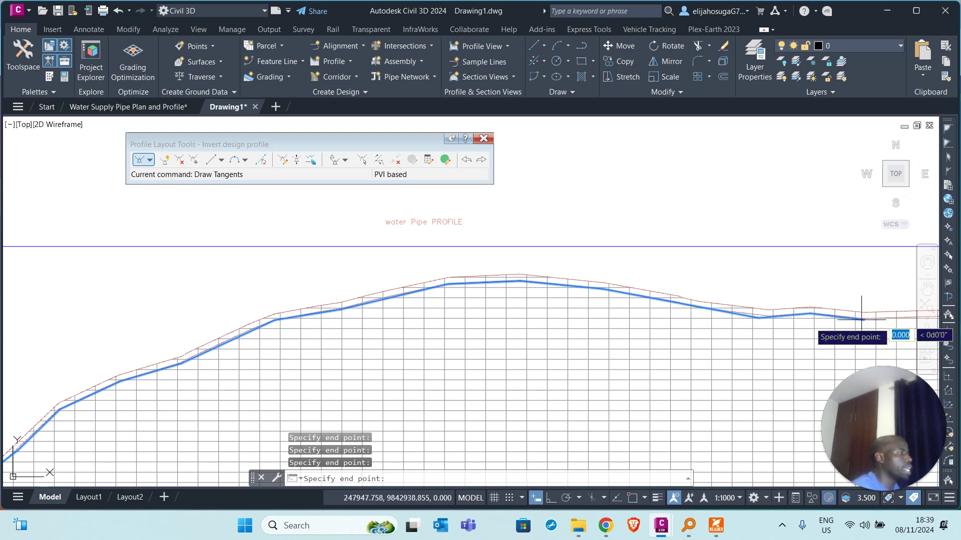
Step: Draw tangents across the nearly flat stretch past the small bump and onto the final gentle rise of the lowered profile
scroll(476, 382, down, 3)
scroll(575, 371, up, 4)
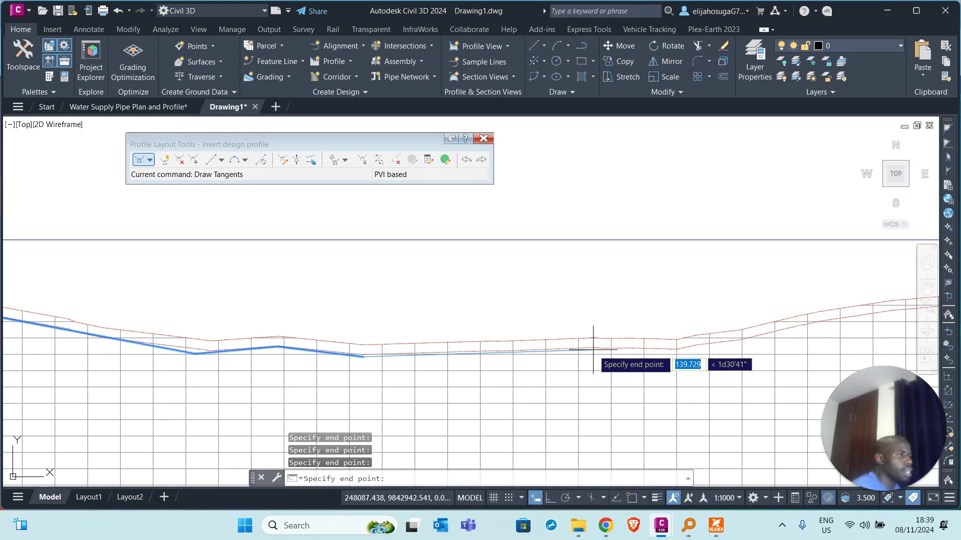
click(677, 350)
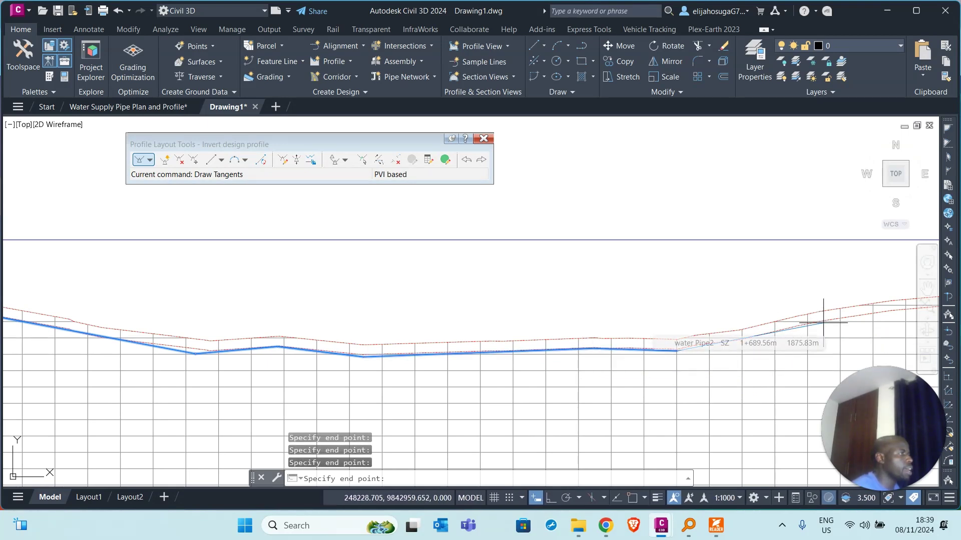
middle_drag(793, 348, 507, 374)
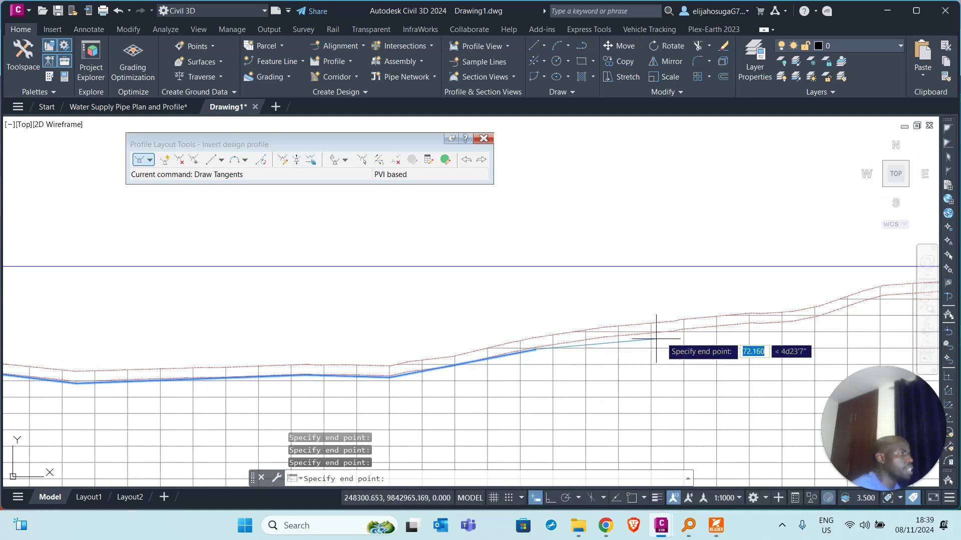
click(707, 328)
Step: Draw the remaining tangents up the final rise, snap the last one to the lowered profile's end, and finish the layout command
scroll(725, 335, up, 3)
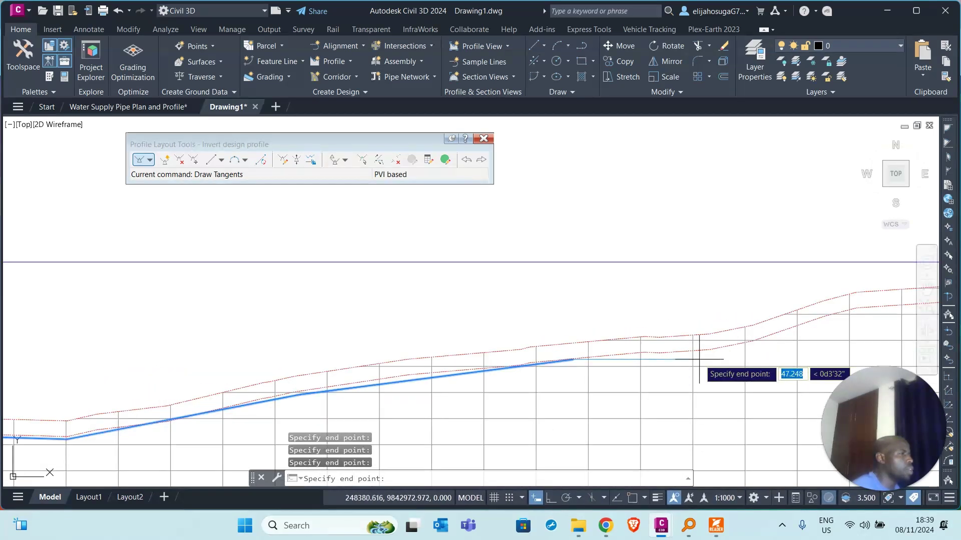
click(734, 350)
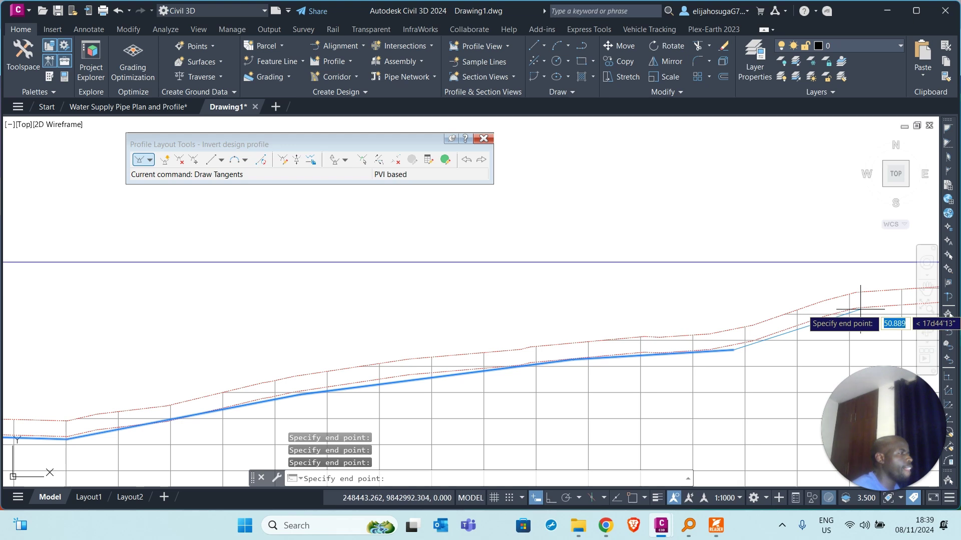
middle_drag(857, 310, 531, 334)
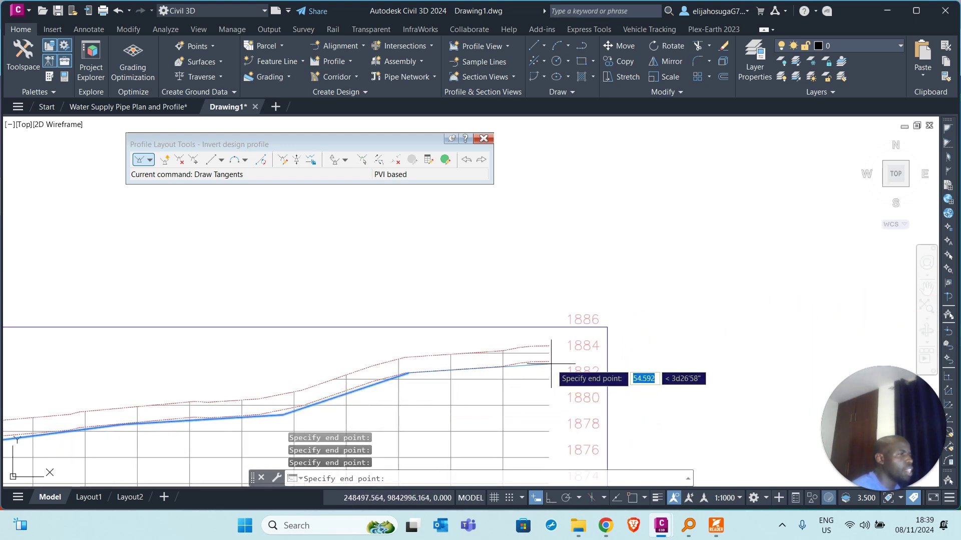
key(F3)
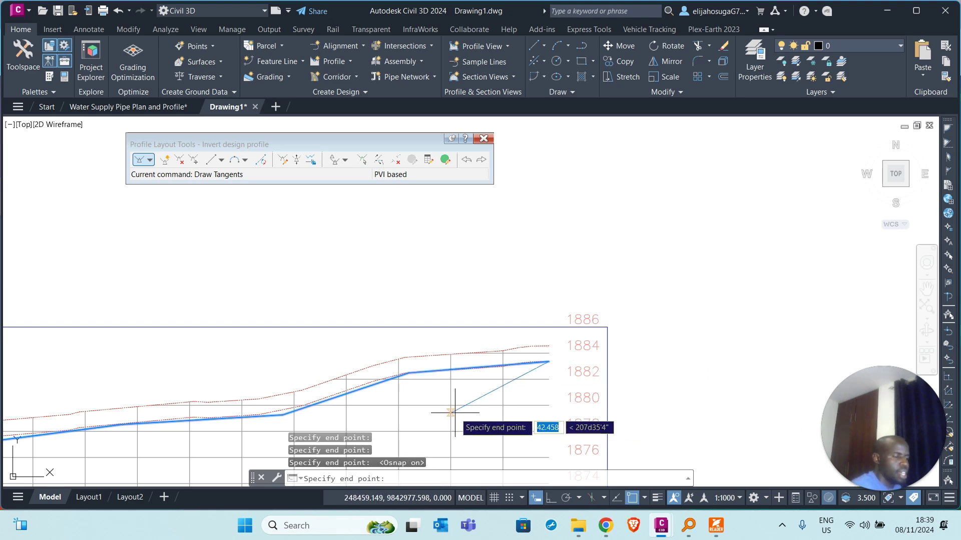
key(Escape)
Step: Erase the lowered surface profile copy that the invert design profile was traced over
scroll(515, 322, down, 5)
scroll(132, 398, down, 2)
middle_drag(133, 399, 215, 382)
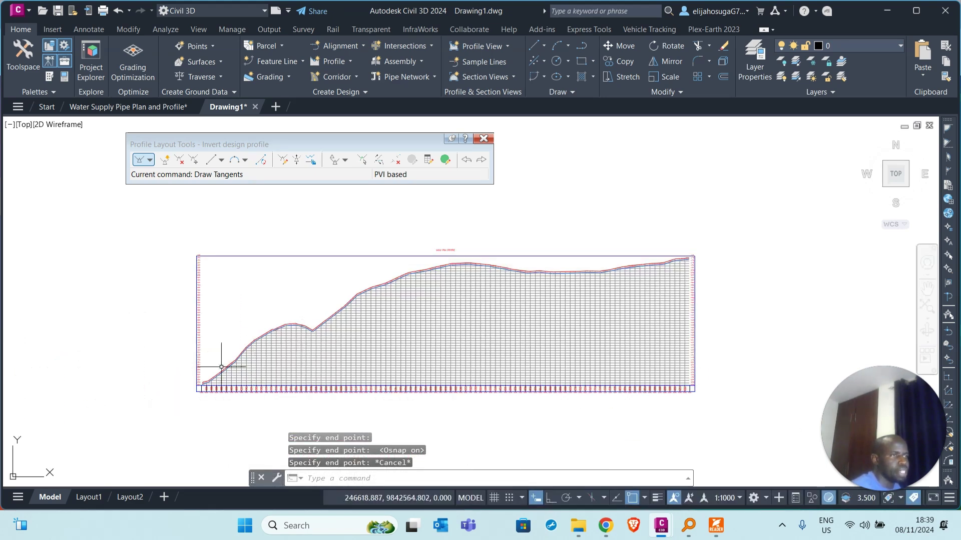
scroll(236, 353, up, 8)
scroll(232, 393, down, 5)
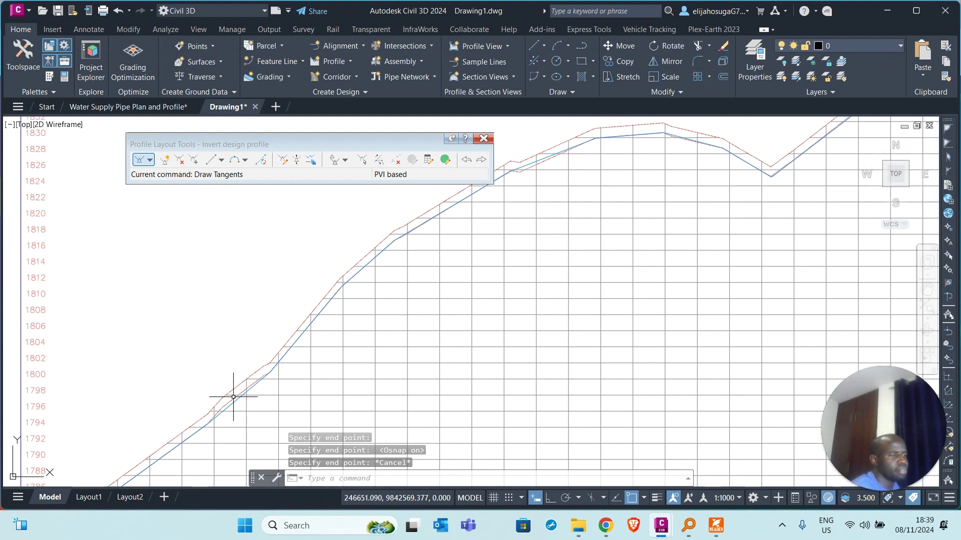
scroll(226, 399, up, 5)
scroll(229, 400, up, 1)
click(229, 403)
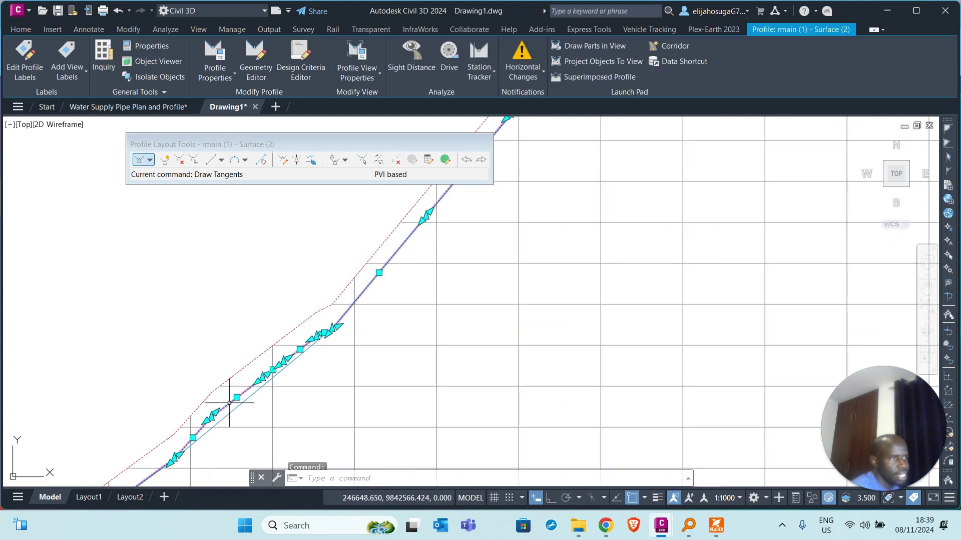
key(Delete)
key(Escape)
key(Escape)
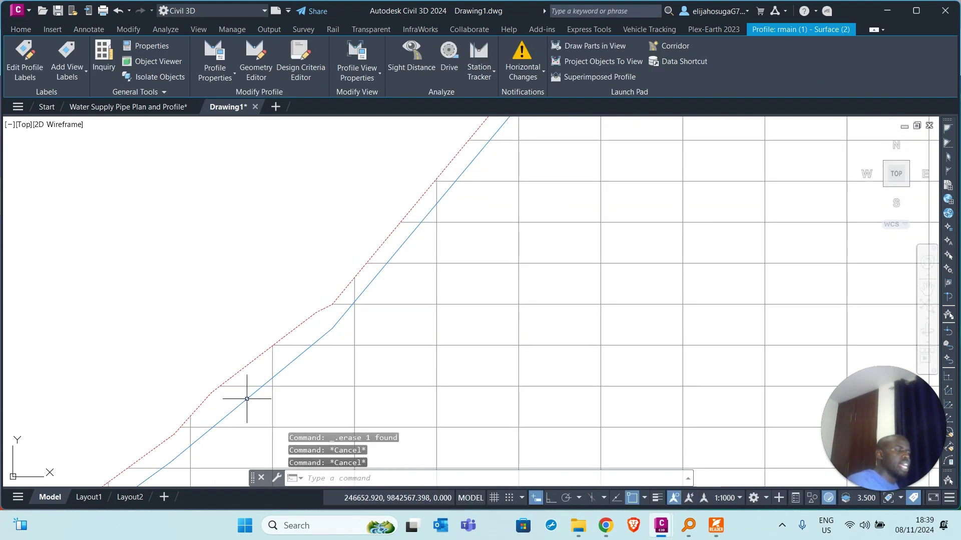
Step: Select the invert design profile and open its profile labels for editing
scroll(246, 393, down, 5)
scroll(365, 323, up, 3)
scroll(382, 317, up, 2)
scroll(501, 245, down, 6)
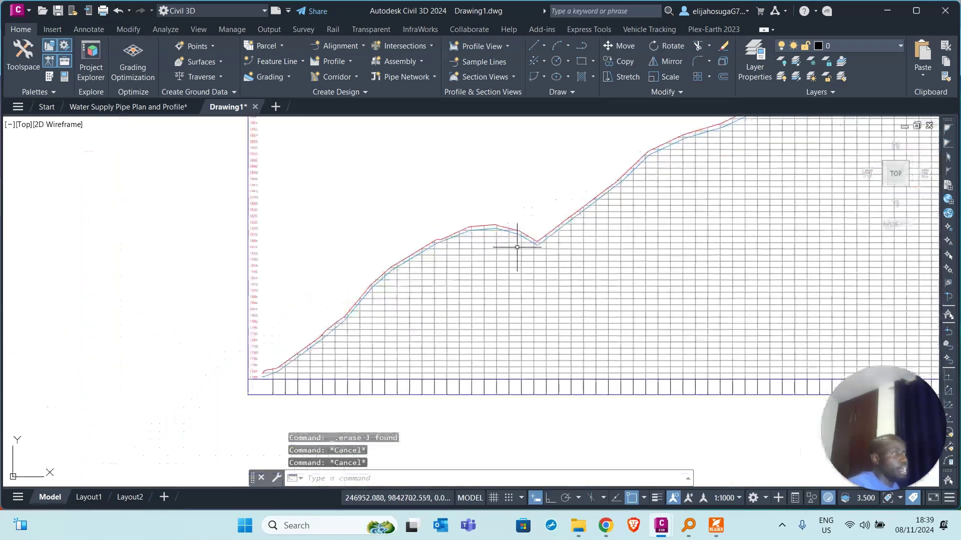
scroll(447, 268, up, 7)
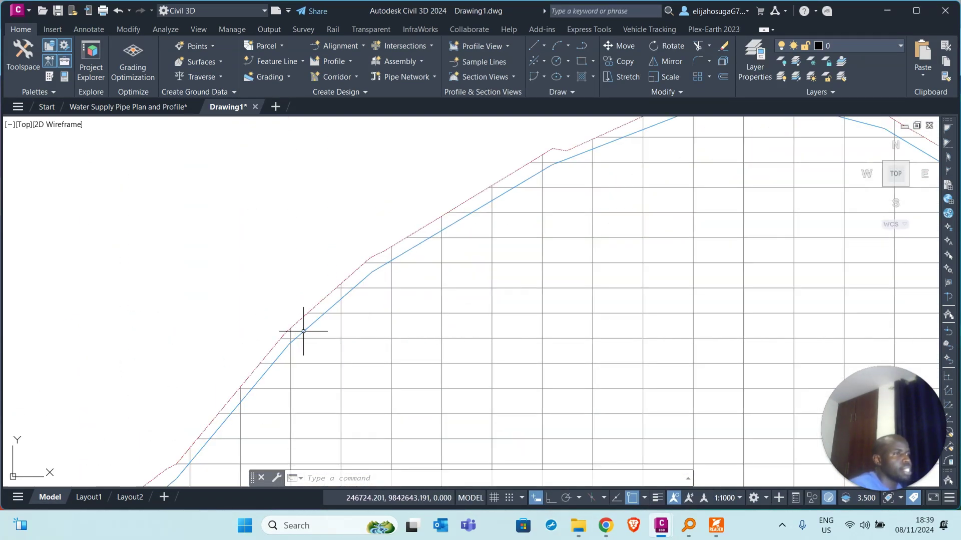
click(302, 331)
scroll(321, 349, down, 6)
middle_drag(393, 334, 305, 312)
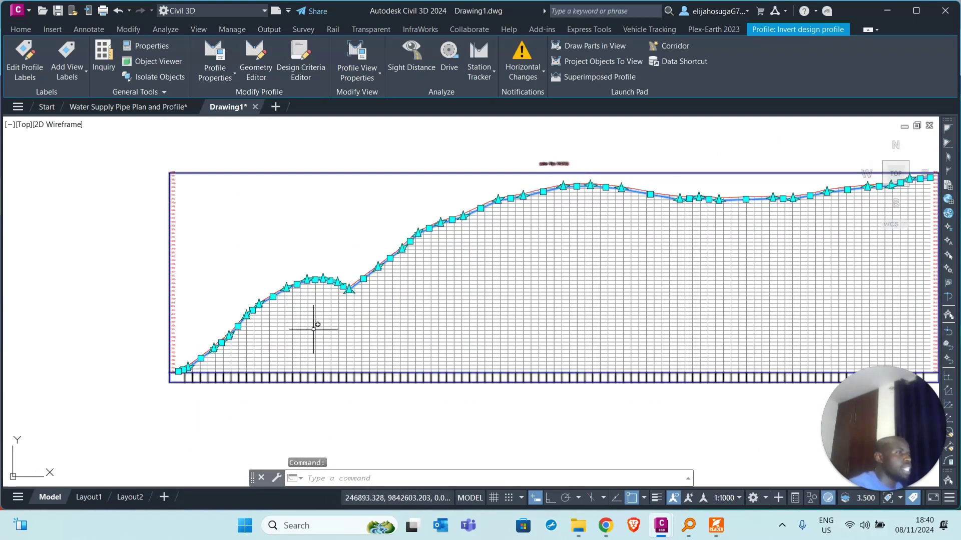
right_click(284, 310)
click(323, 218)
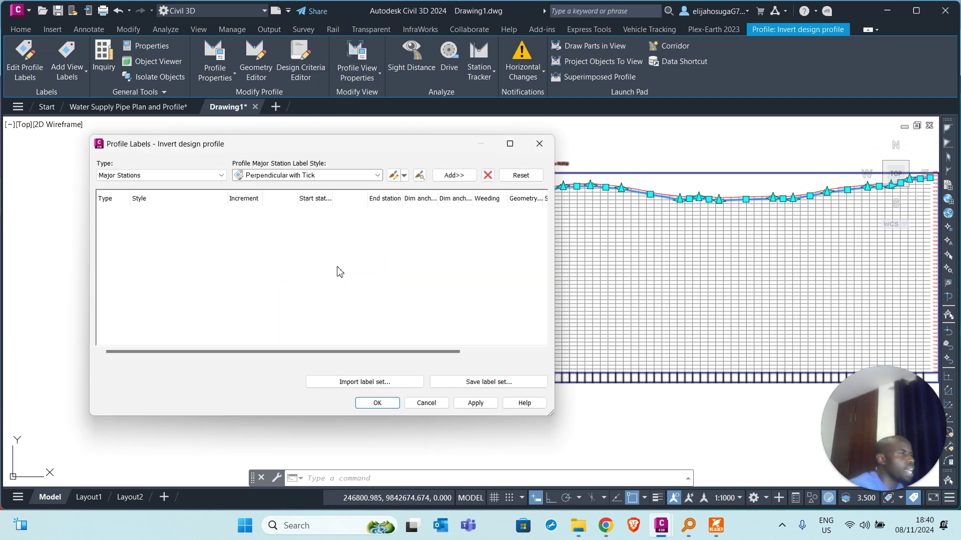
Step: Add line labels in the Percent Grade style to the invert design profile and apply them
click(156, 176)
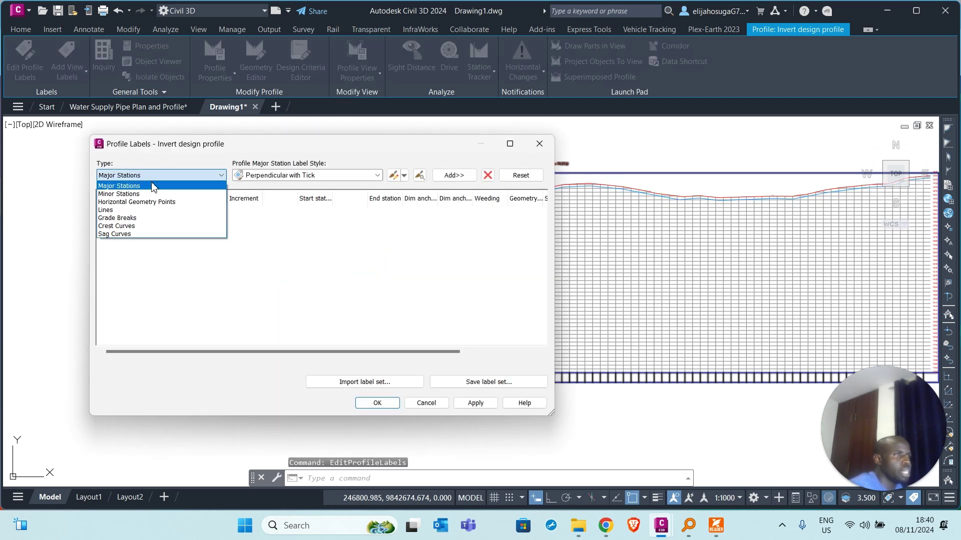
click(115, 210)
click(320, 176)
click(279, 190)
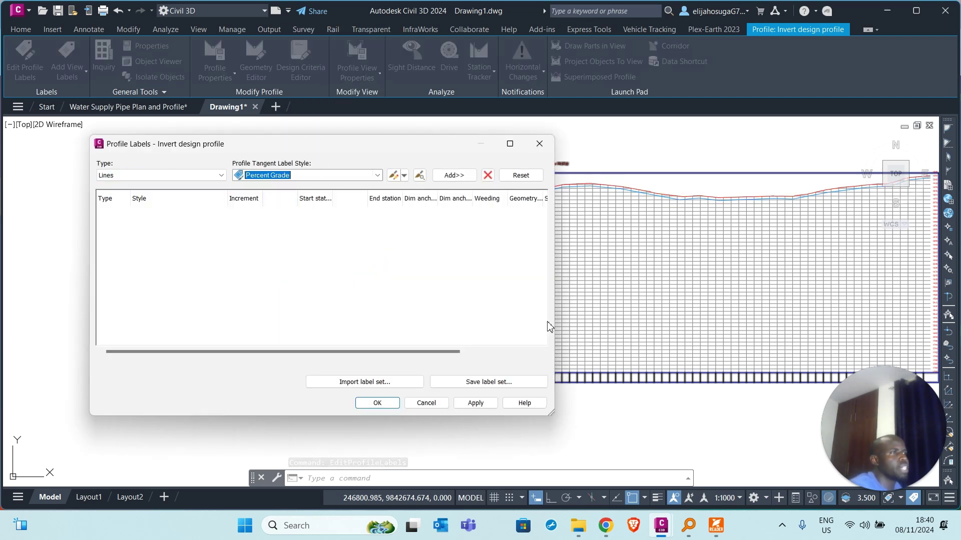
click(454, 176)
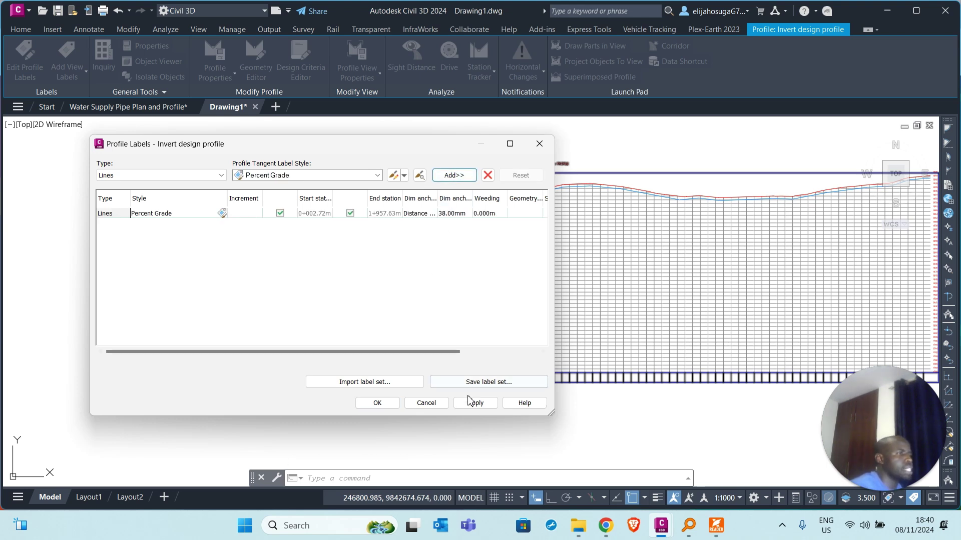
click(377, 402)
key(Escape)
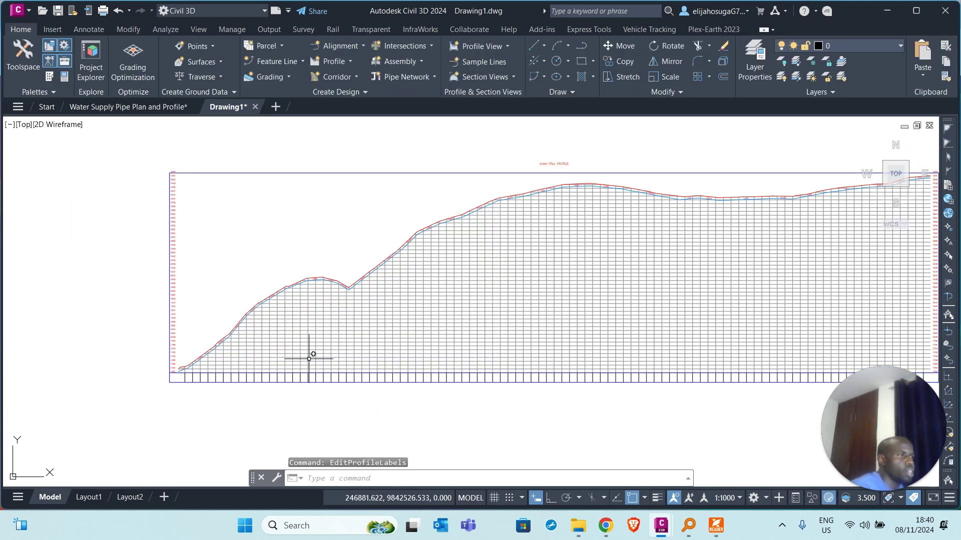
Step: Inspect the grade labels along the invert design profile from its start to the first hump and the low point beyond
scroll(311, 359, up, 5)
scroll(408, 249, down, 3)
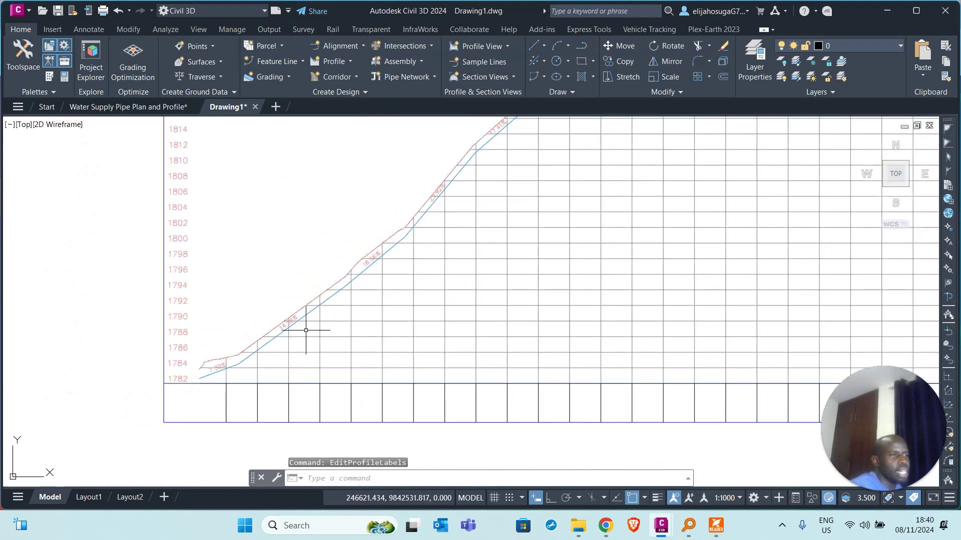
scroll(228, 362, up, 4)
scroll(174, 390, down, 4)
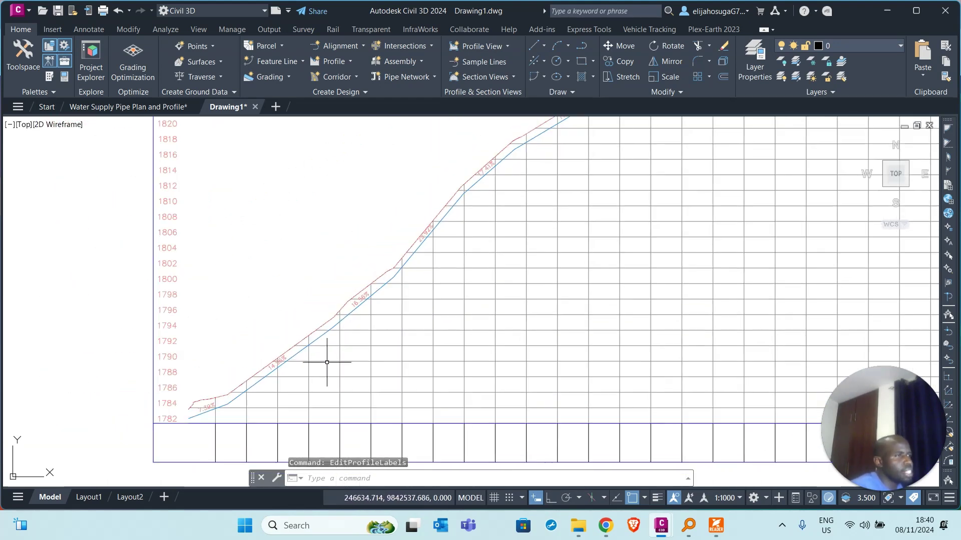
scroll(338, 324, up, 4)
scroll(338, 324, down, 5)
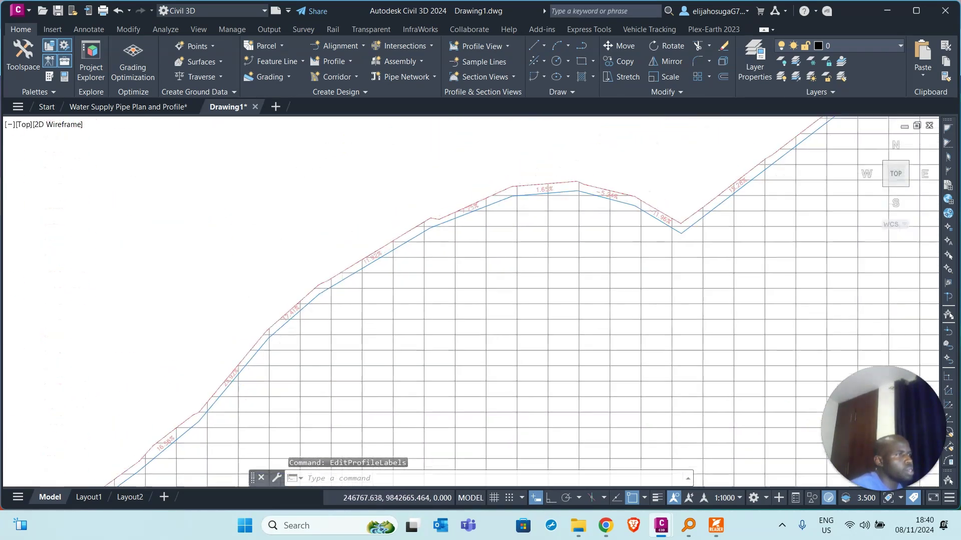
scroll(425, 242, up, 5)
scroll(340, 300, down, 5)
scroll(467, 272, up, 3)
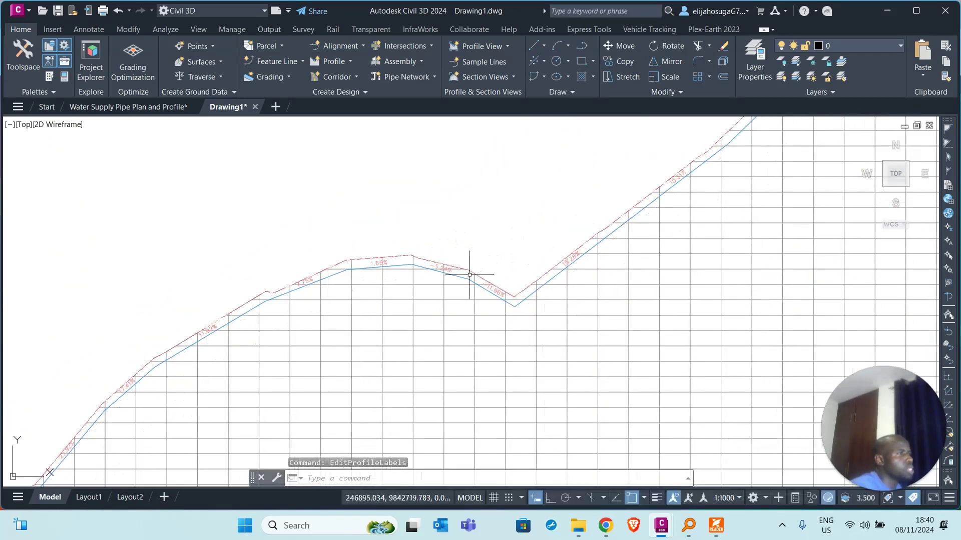
Step: Inspect the grade labels up the long rise, over the main crest and down to the shallow dips beyond it
middle_drag(506, 221, 374, 333)
scroll(374, 333, up, 2)
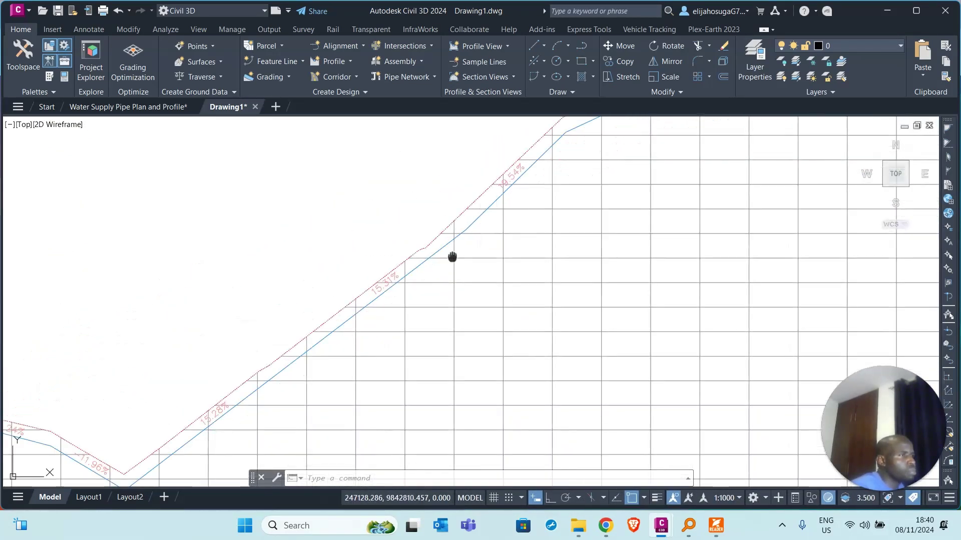
middle_drag(452, 256, 430, 285)
scroll(497, 211, down, 2)
scroll(392, 298, up, 1)
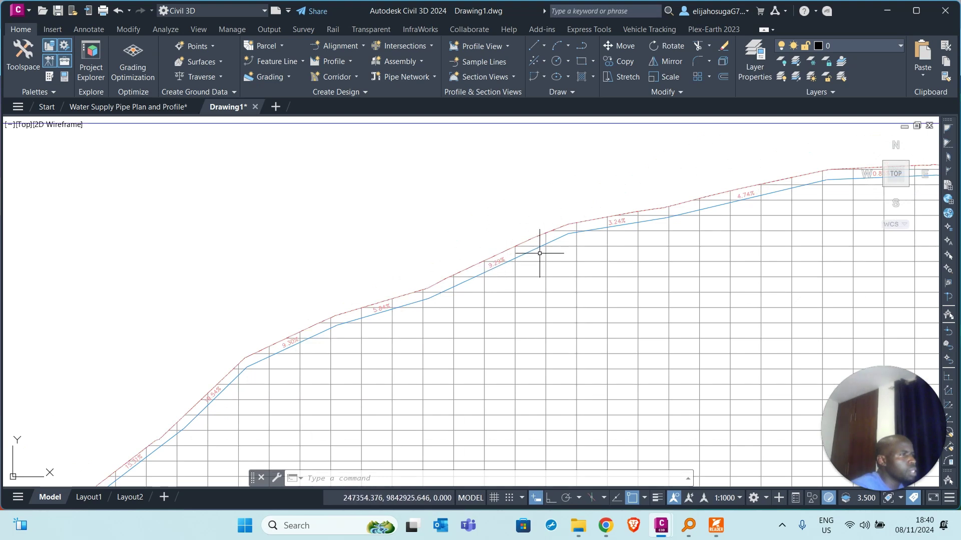
scroll(540, 253, down, 2)
scroll(412, 272, up, 3)
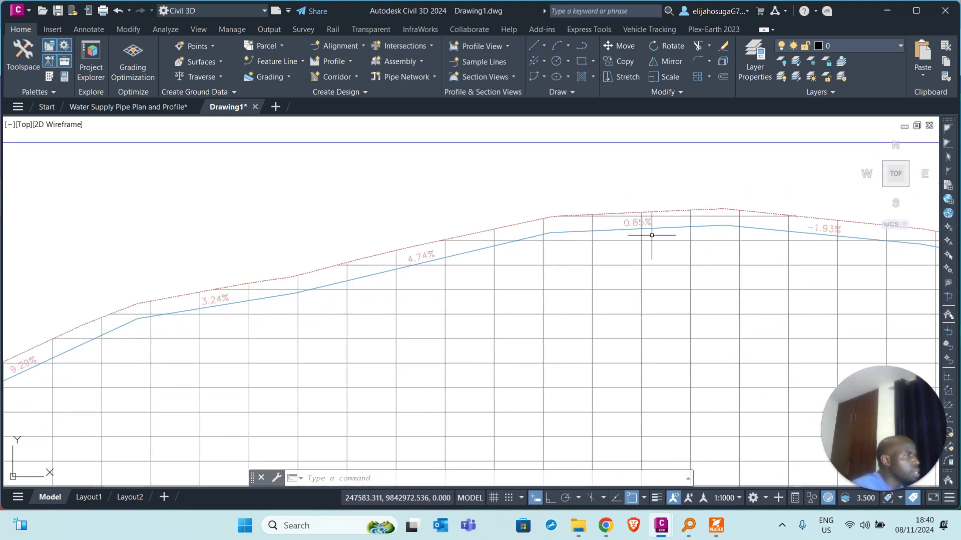
middle_drag(652, 235, 371, 270)
scroll(371, 270, down, 2)
scroll(648, 288, up, 1)
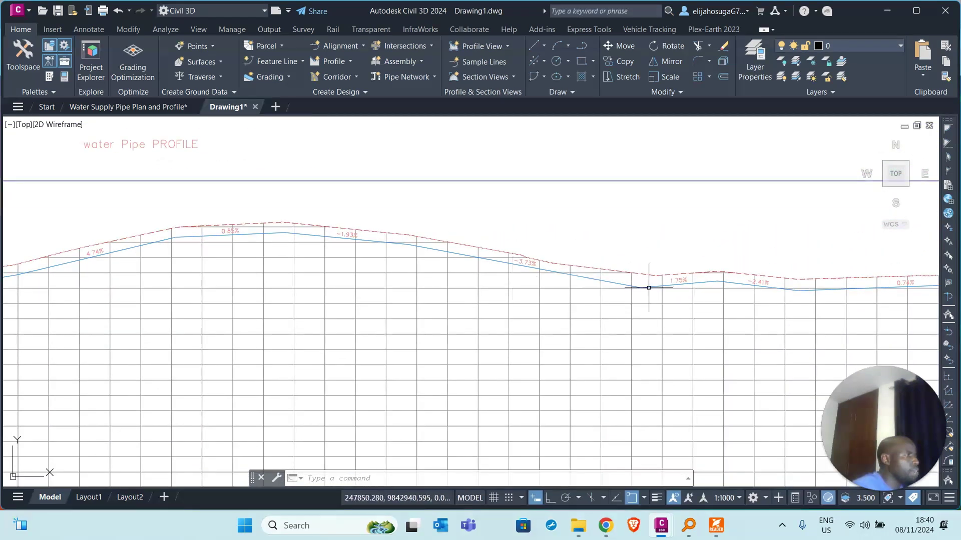
Step: Inspect the grade labels along the invert design profile from the shallow dips up the final rise to its end
middle_drag(648, 288, 585, 344)
scroll(678, 318, up, 2)
scroll(733, 330, down, 5)
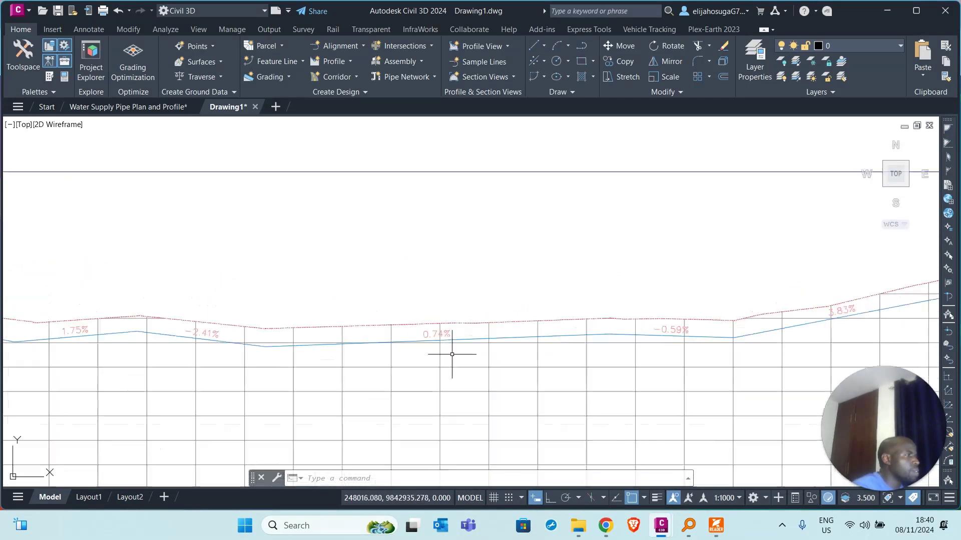
scroll(646, 316, up, 2)
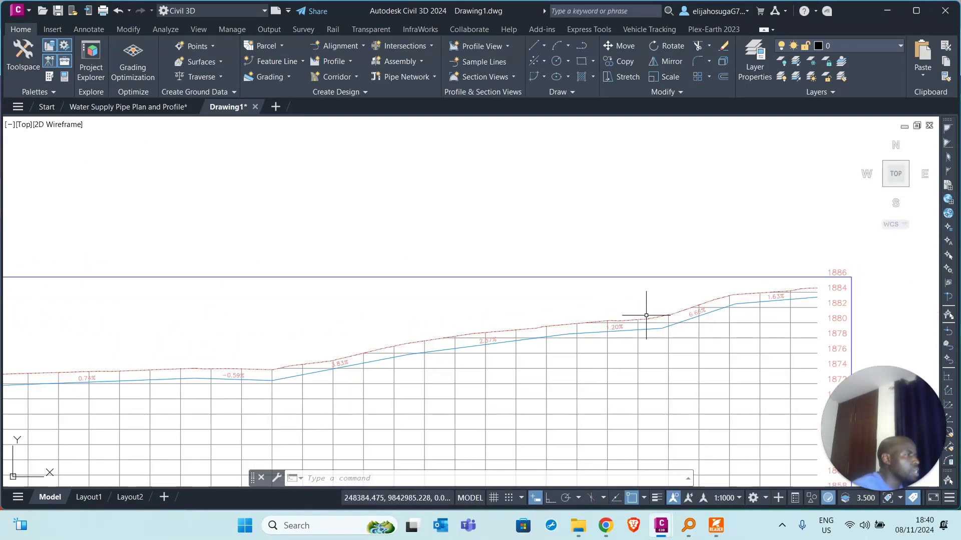
scroll(760, 303, up, 4)
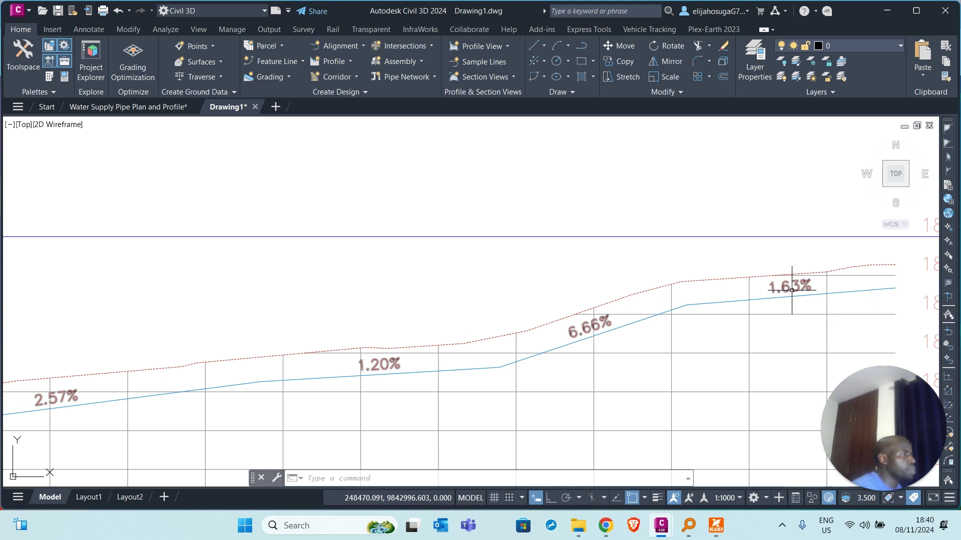
middle_drag(791, 293, 637, 322)
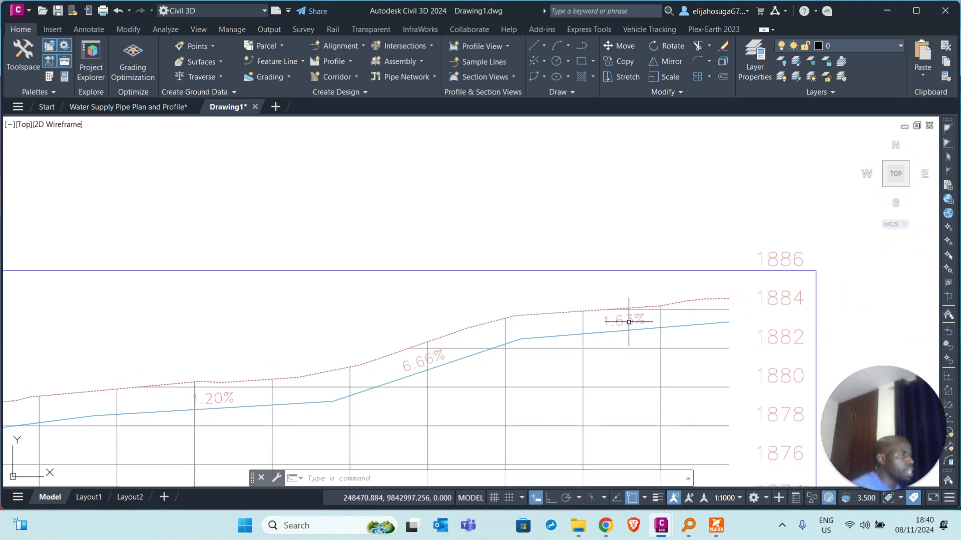
click(720, 324)
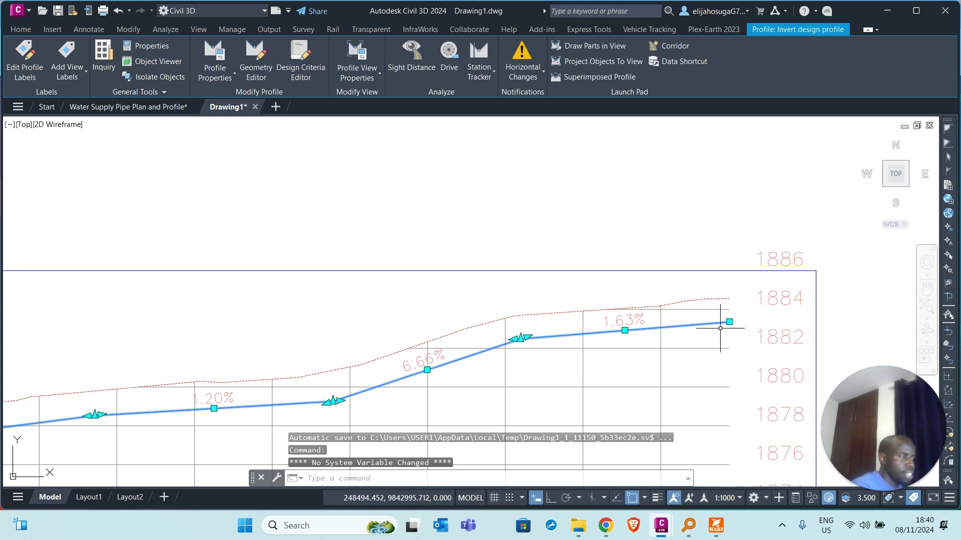
click(729, 322)
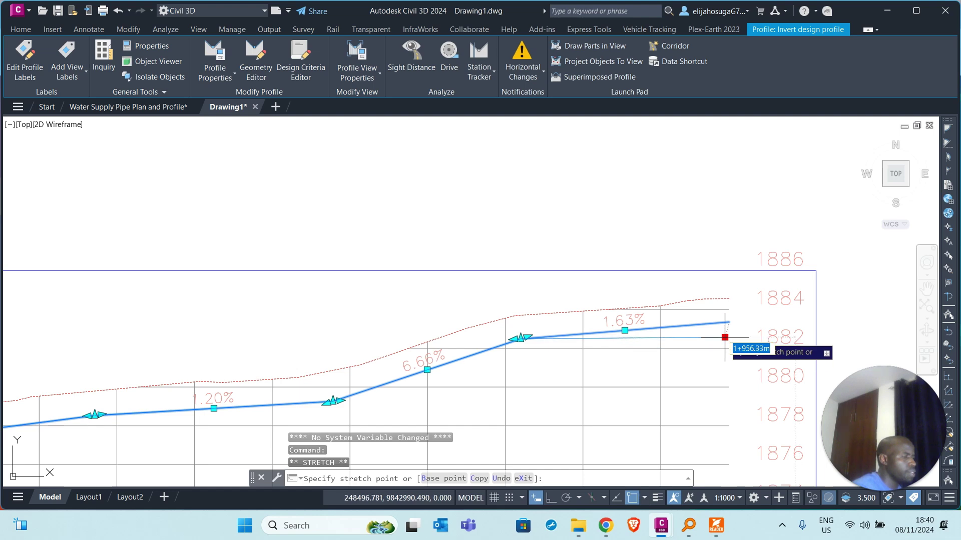
key(Escape)
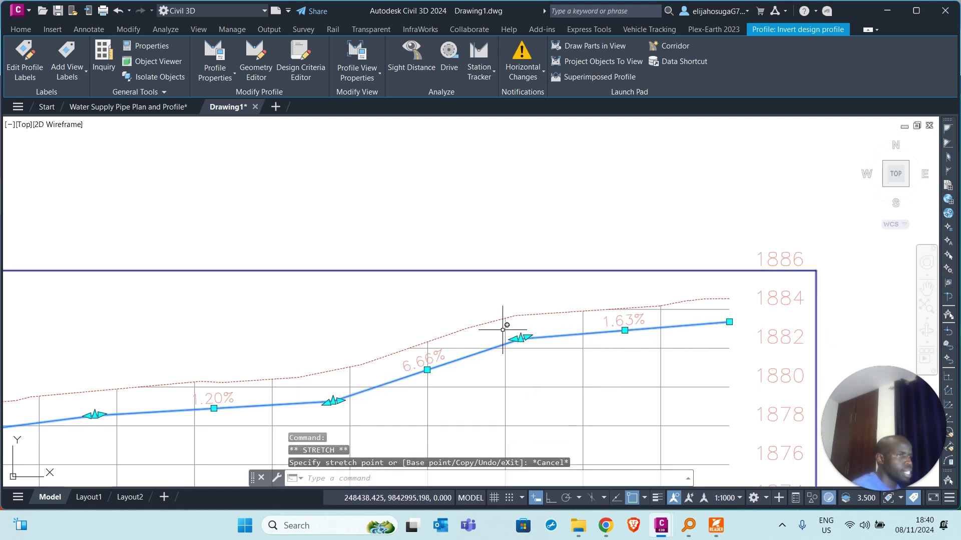
Step: Examine the overall course of the invert design profile across the full profile view, including its start and the band below the grid
scroll(442, 328, down, 4)
scroll(457, 332, down, 5)
scroll(525, 272, up, 2)
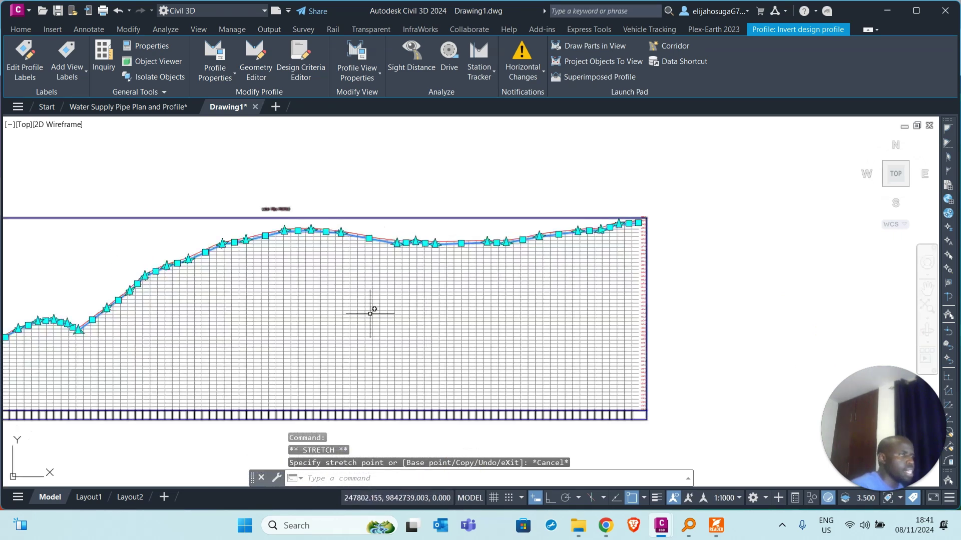
middle_drag(370, 311, 391, 323)
scroll(421, 290, down, 6)
scroll(330, 315, up, 8)
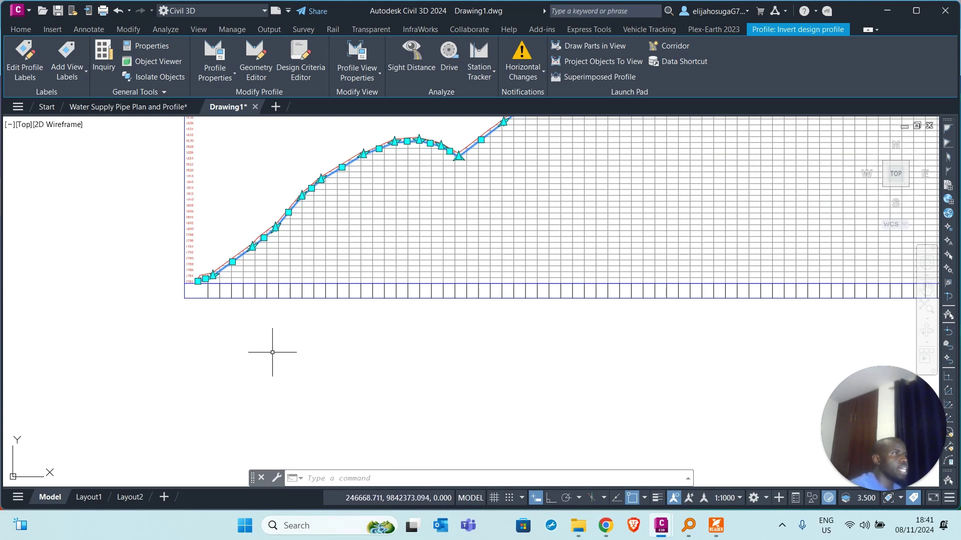
scroll(274, 353, down, 5)
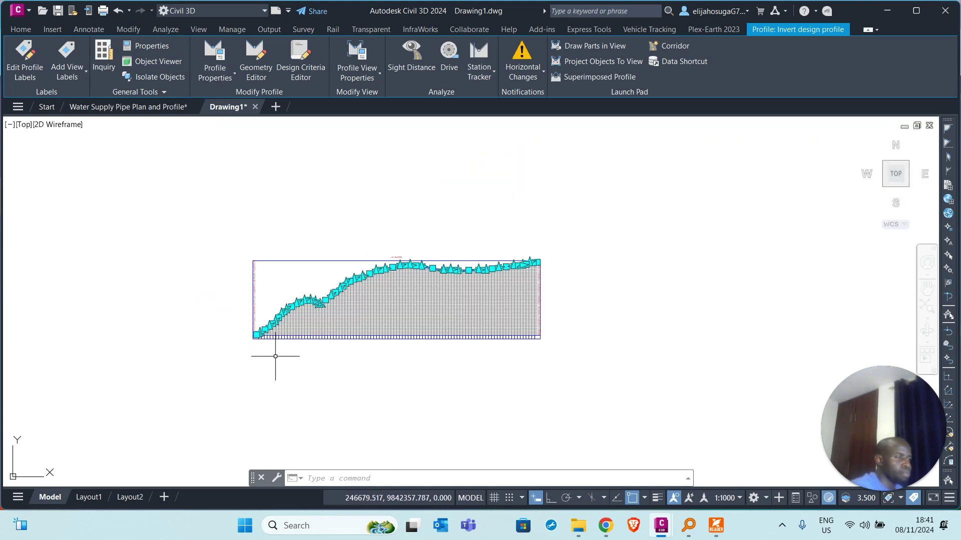
scroll(272, 373, up, 5)
scroll(270, 358, down, 7)
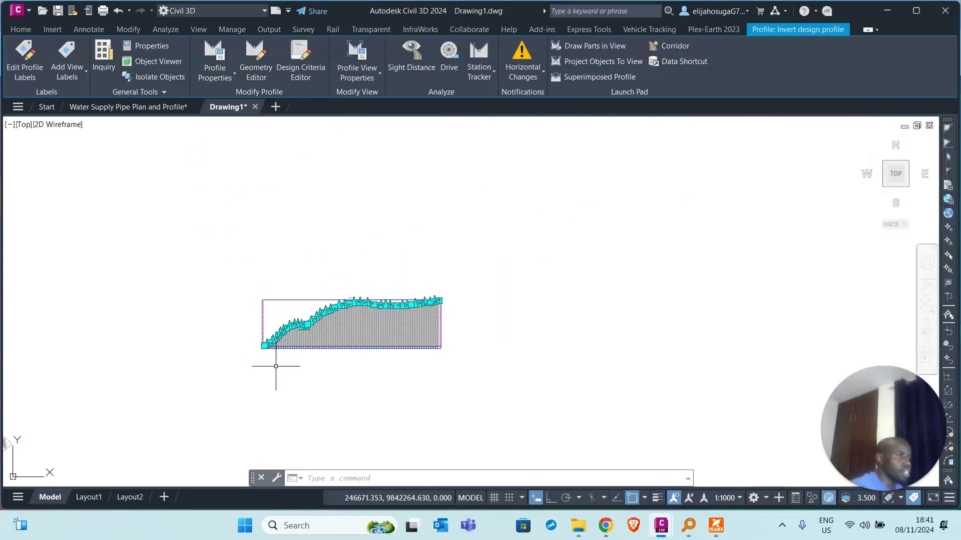
scroll(277, 366, up, 4)
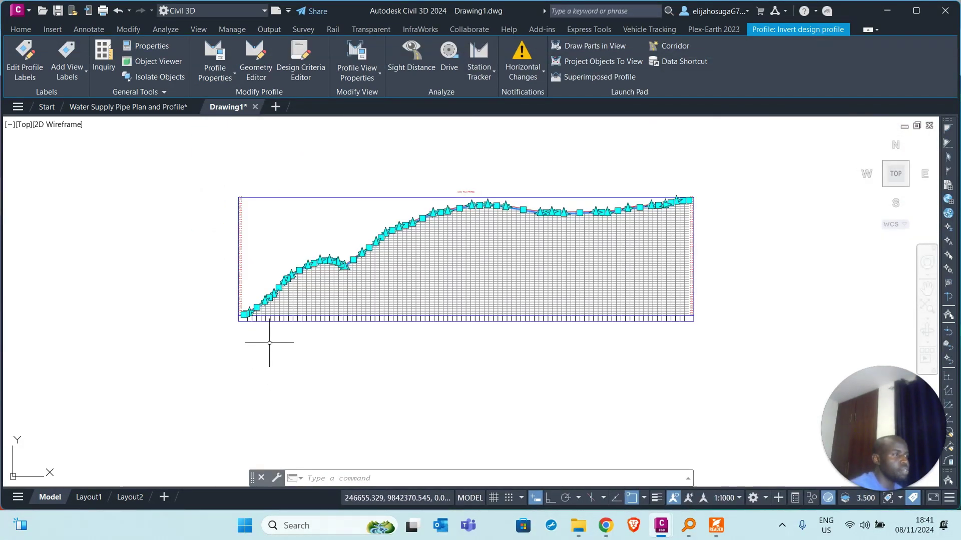